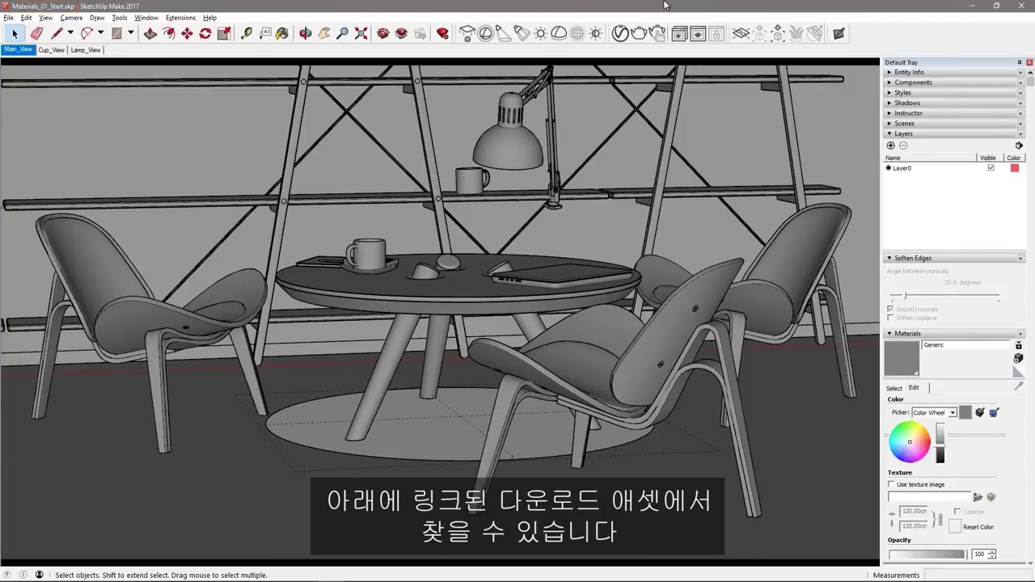
- Launch V-Ray interactive rendering, showing the cafe scene in default grey material
click(658, 34)
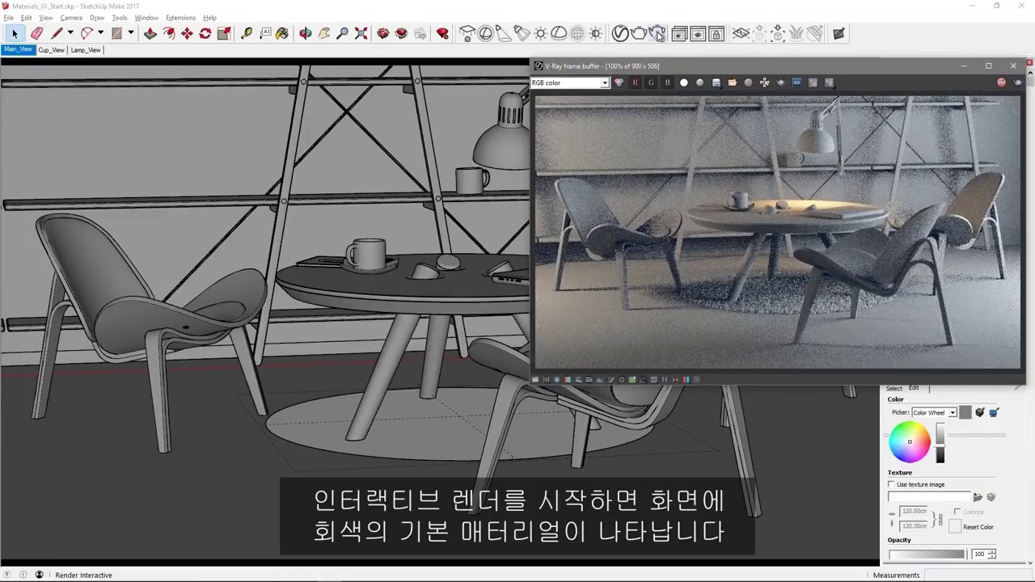
- Switch to the Cup_View scene and restrict the live render to a region around the cup
click(52, 50)
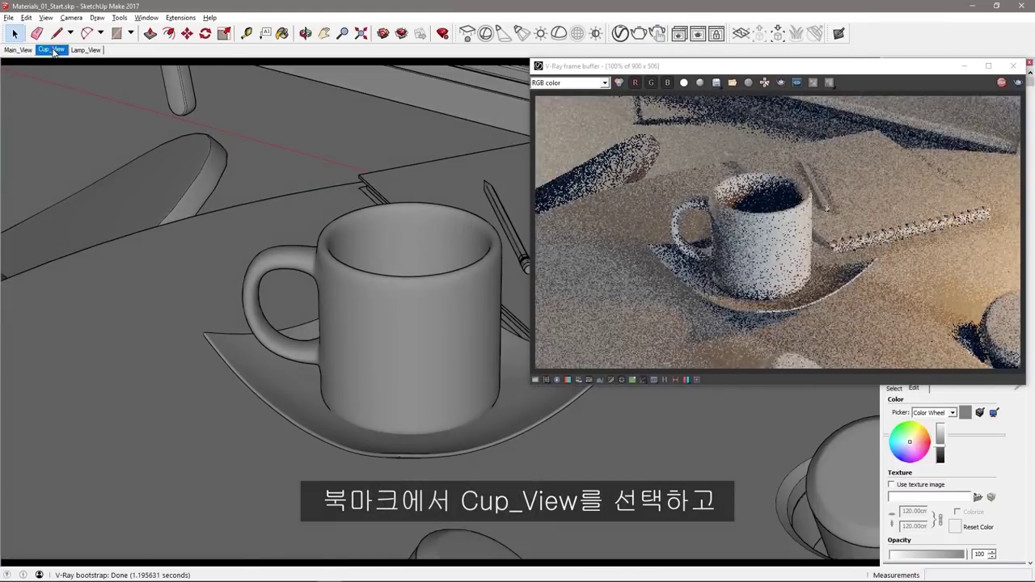
click(780, 89)
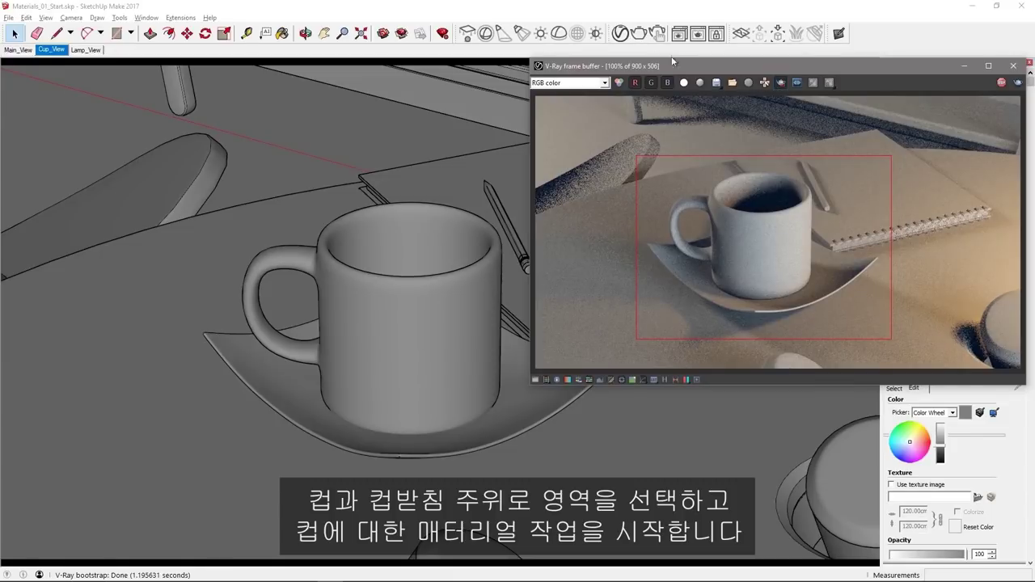
- Add Porcelain_B03_Green_10cm from the Ceramic & Porcelain library to the Material List
click(620, 33)
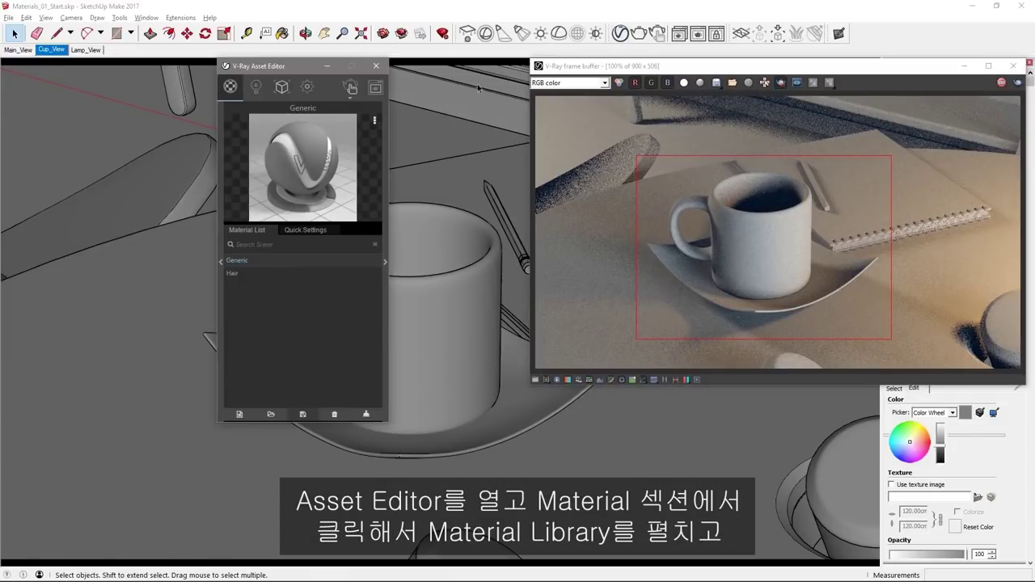
click(222, 226)
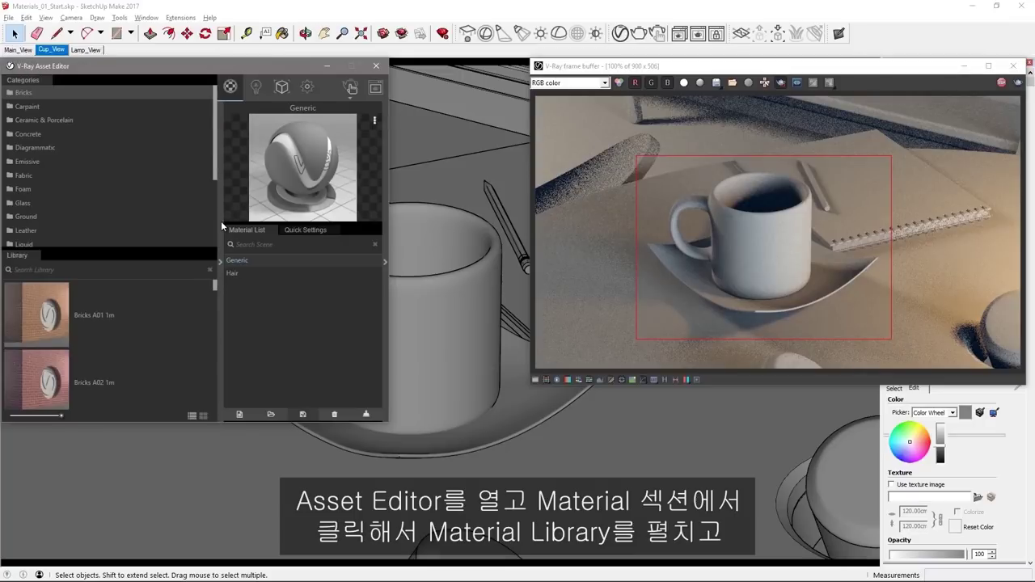
click(47, 117)
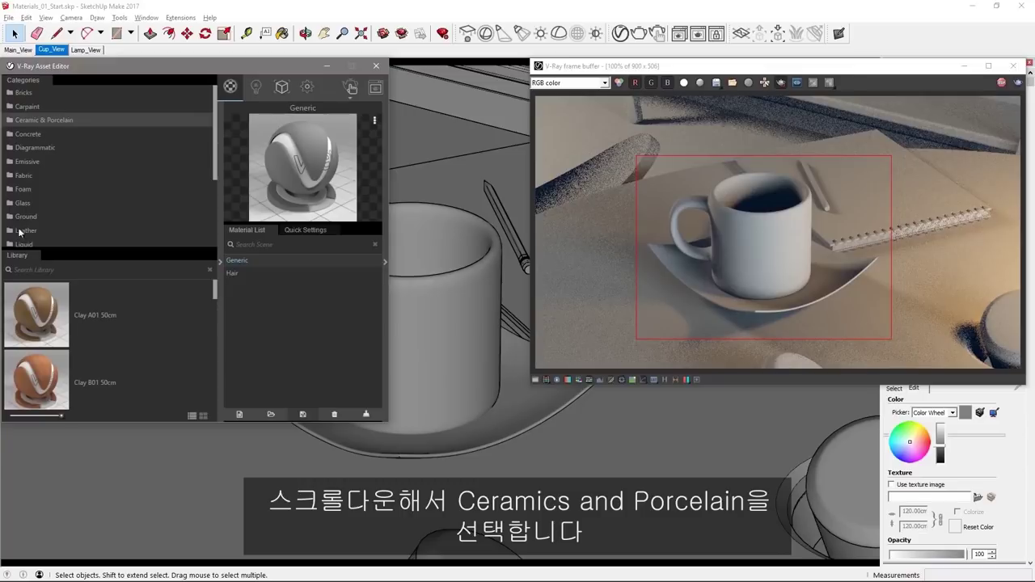
mouse_move(14, 257)
mouse_down()
mouse_move(190, 198)
mouse_move(227, 356)
mouse_up()
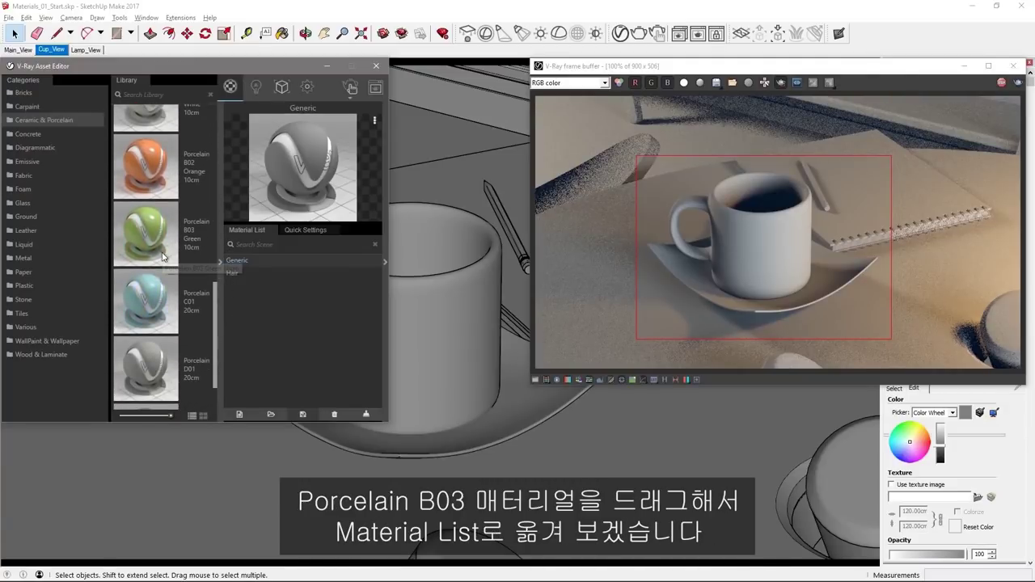
drag(160, 256, 278, 334)
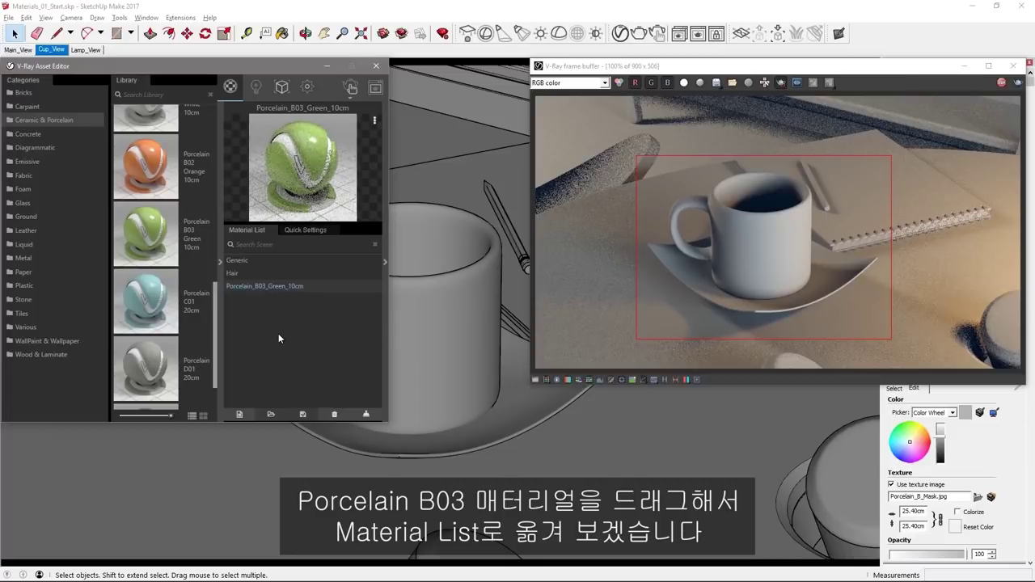
- Apply the green Porcelain B03 material to the selected cup
click(432, 340)
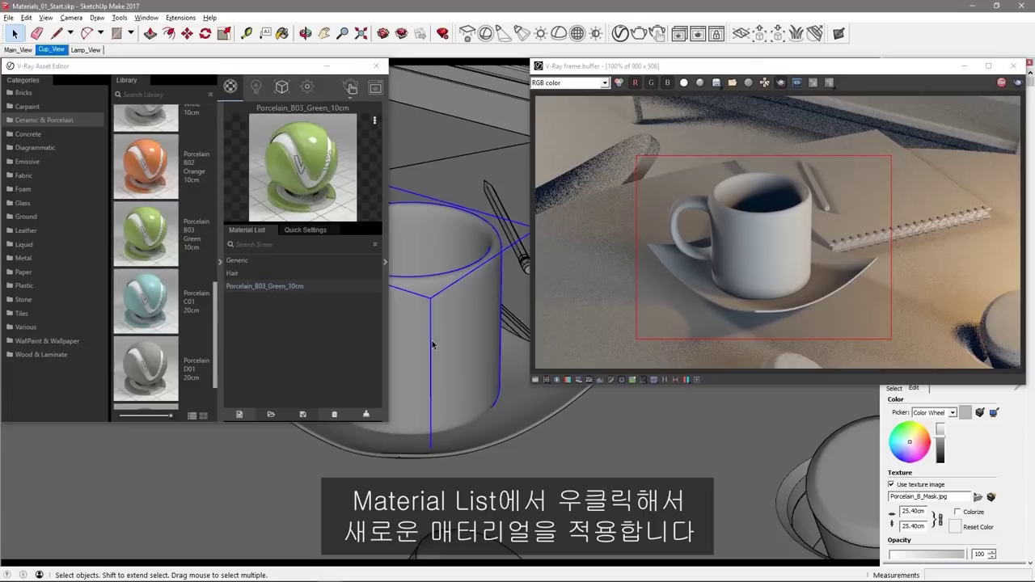
right_click(297, 284)
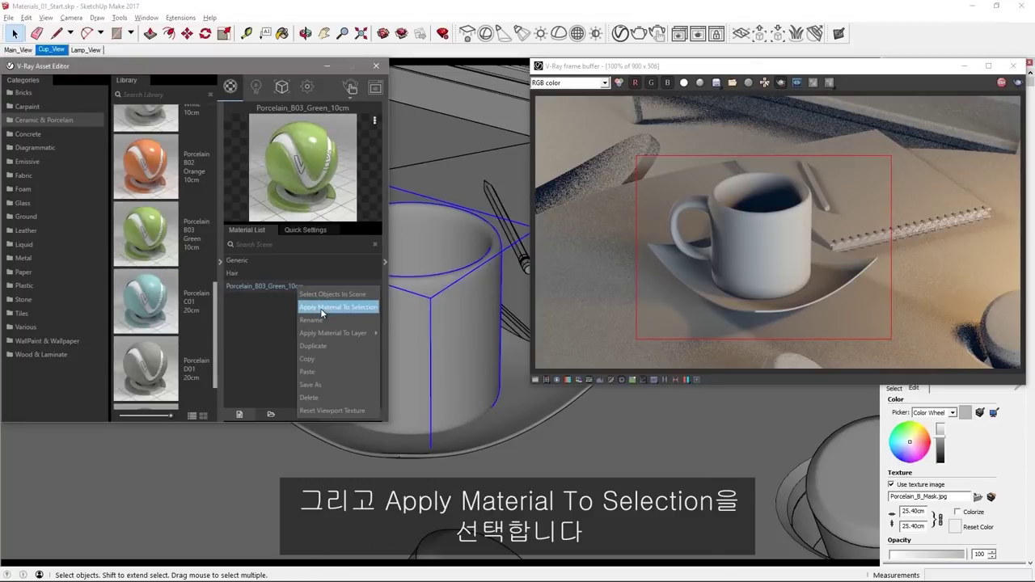
click(320, 308)
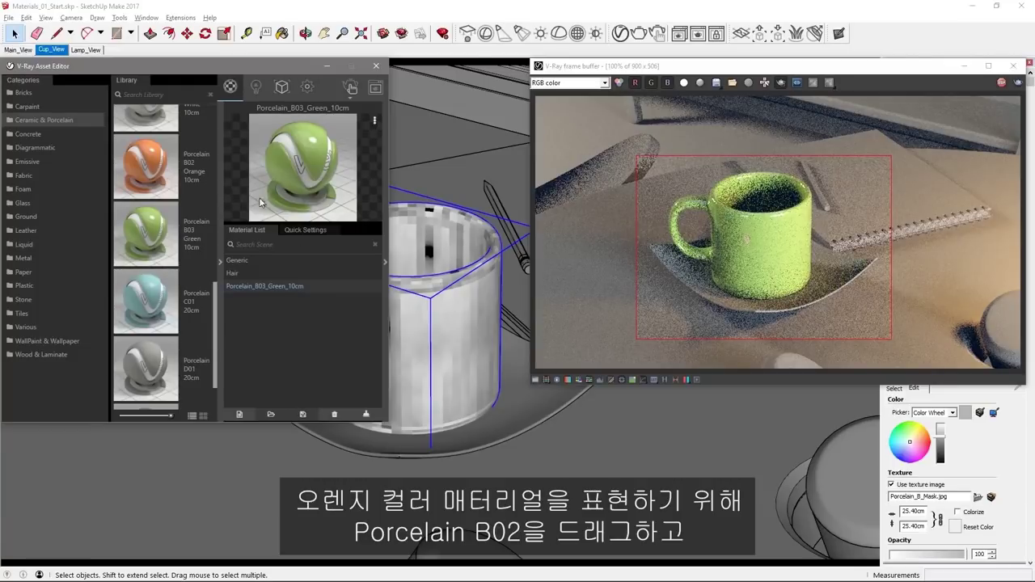
- Add Porcelain_B02_Orange_10cm and apply it to the saucer
drag(150, 169, 299, 327)
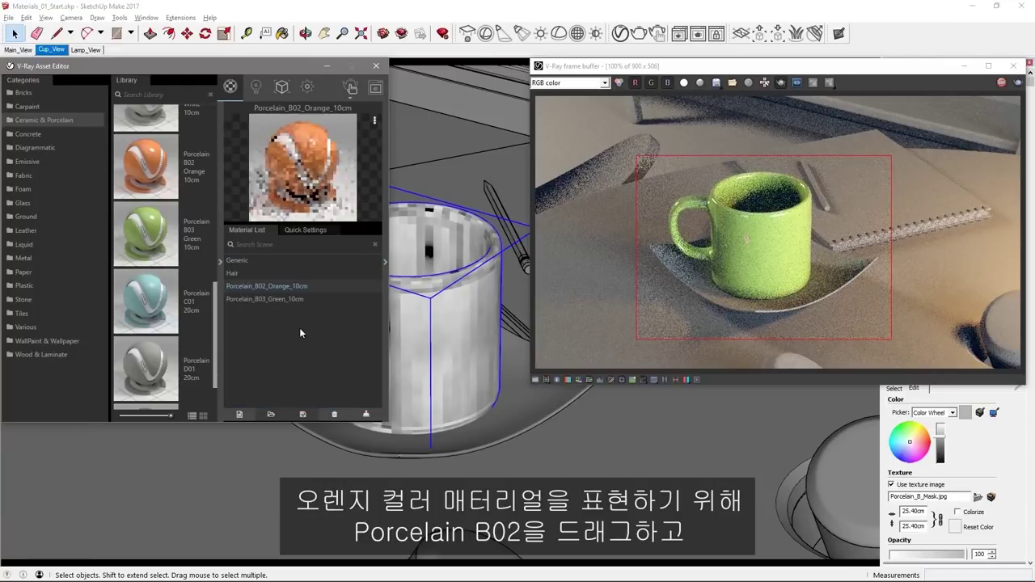
click(520, 401)
right_click(306, 288)
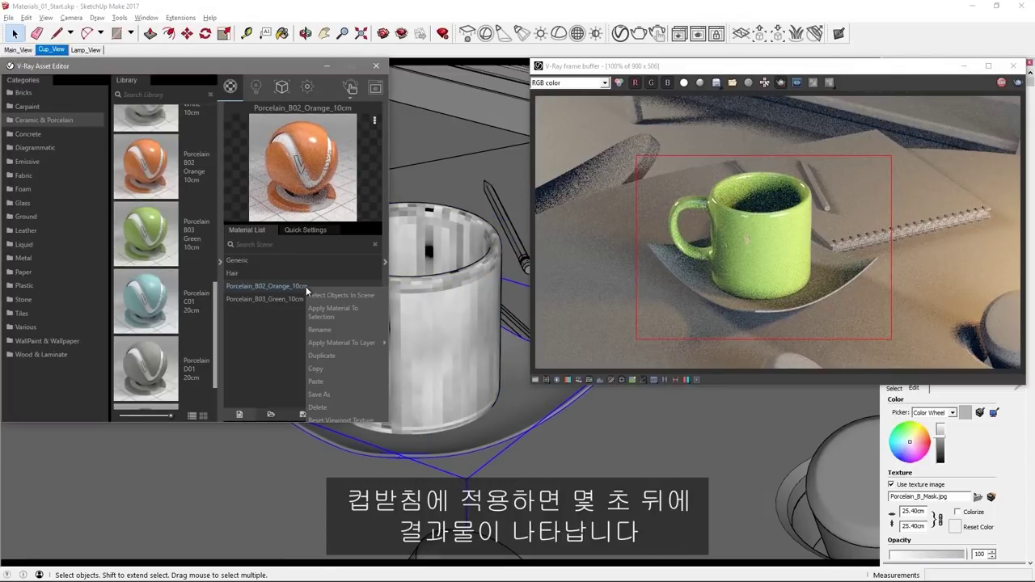
click(347, 315)
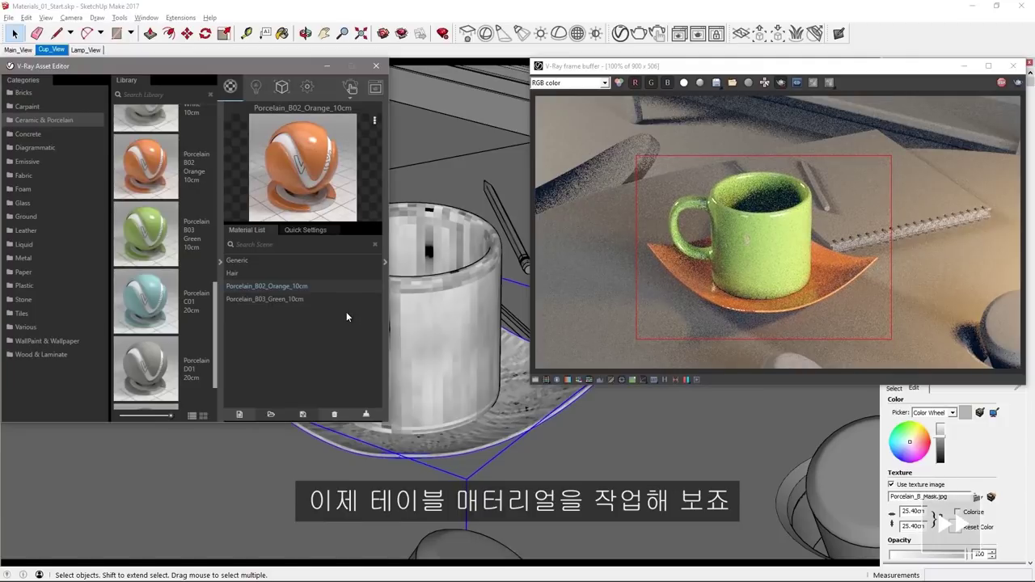
- Move the render region over the table top and apply Granite A to it
drag(732, 160, 535, 368)
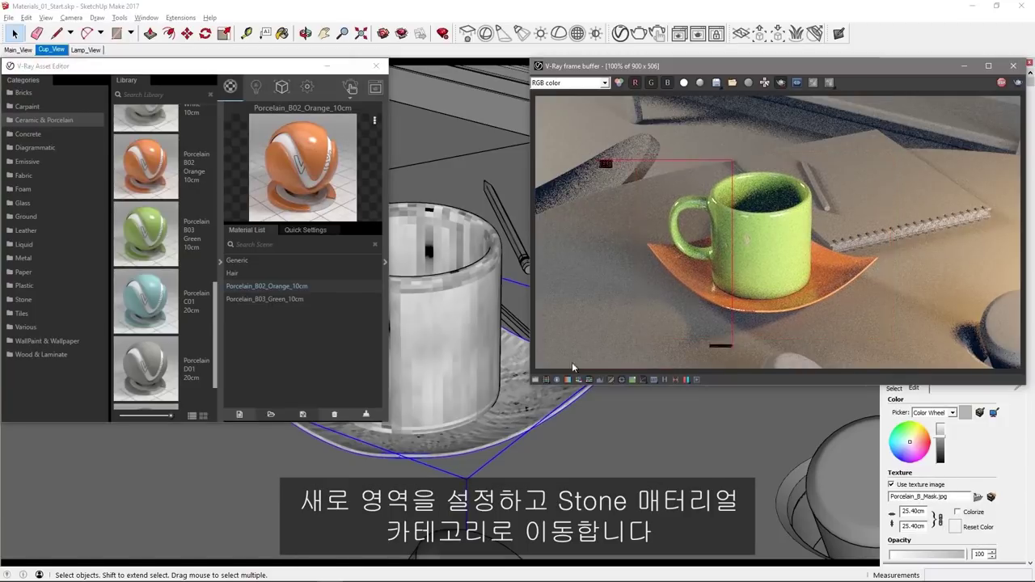
click(29, 300)
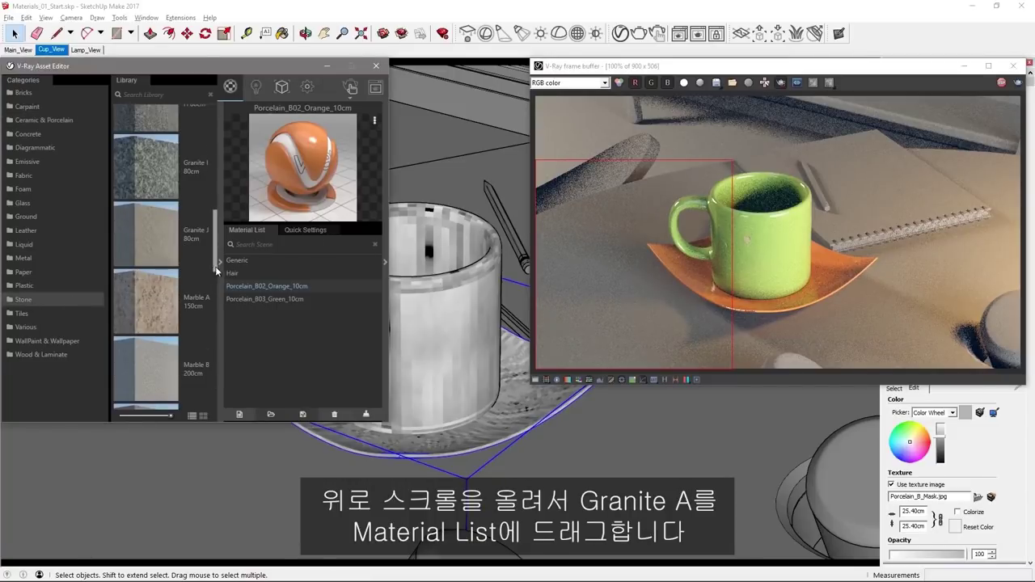
drag(213, 267, 234, 135)
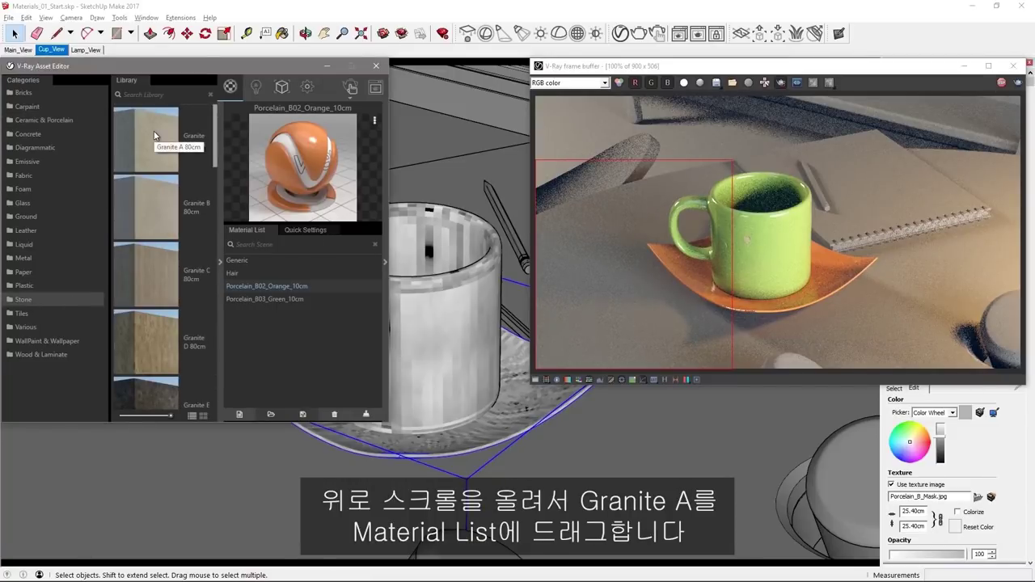
drag(155, 135, 335, 352)
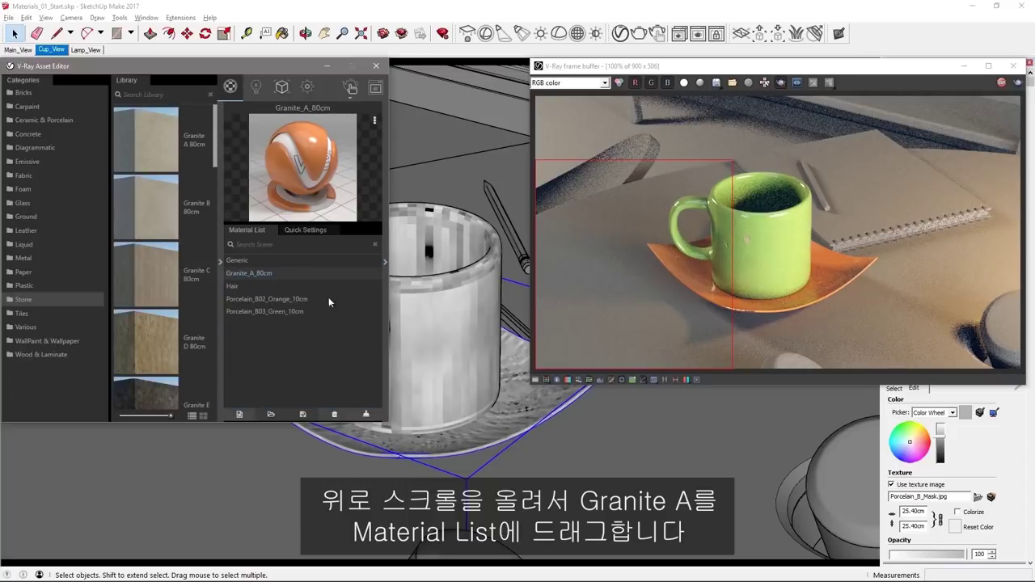
click(447, 185)
click(350, 474)
right_click(271, 272)
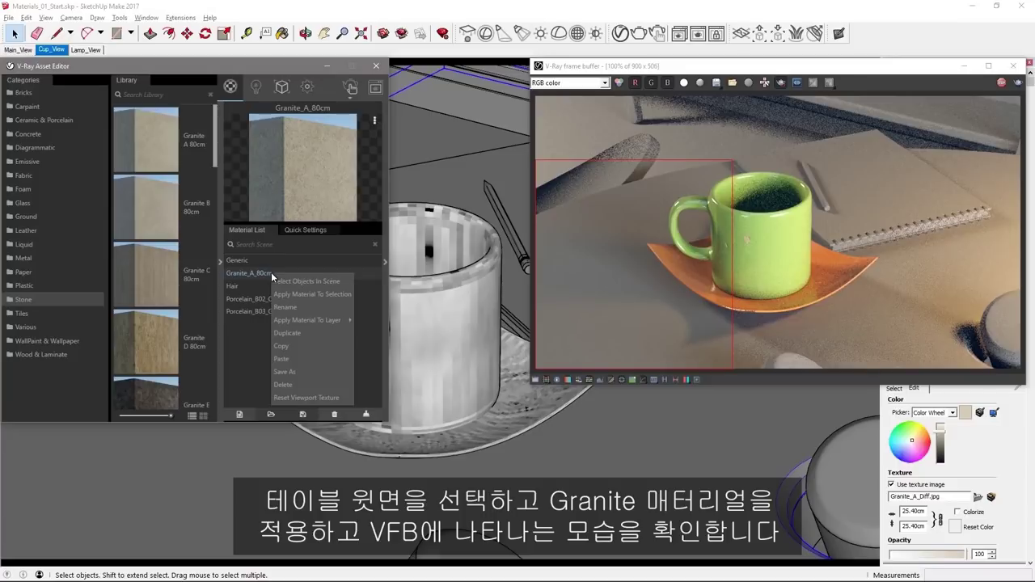
click(302, 294)
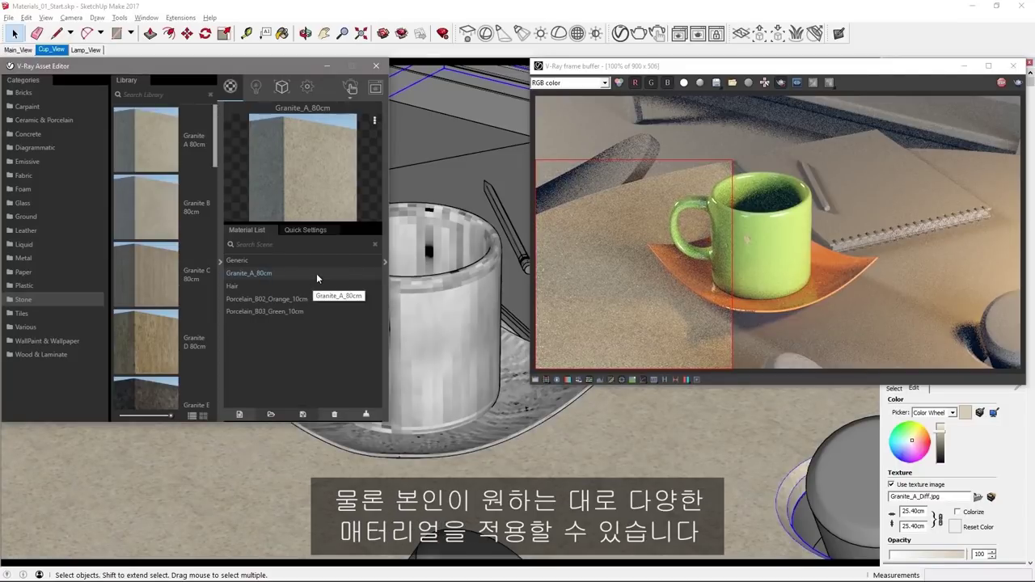
- Add Stone_E_150cm and apply it to the table top
drag(216, 154, 235, 371)
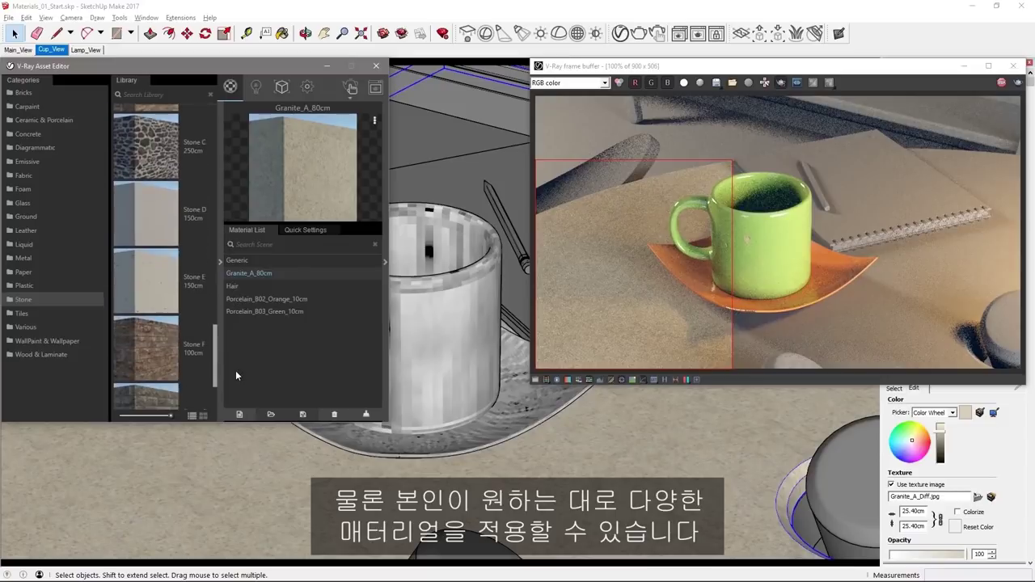
drag(149, 277, 290, 343)
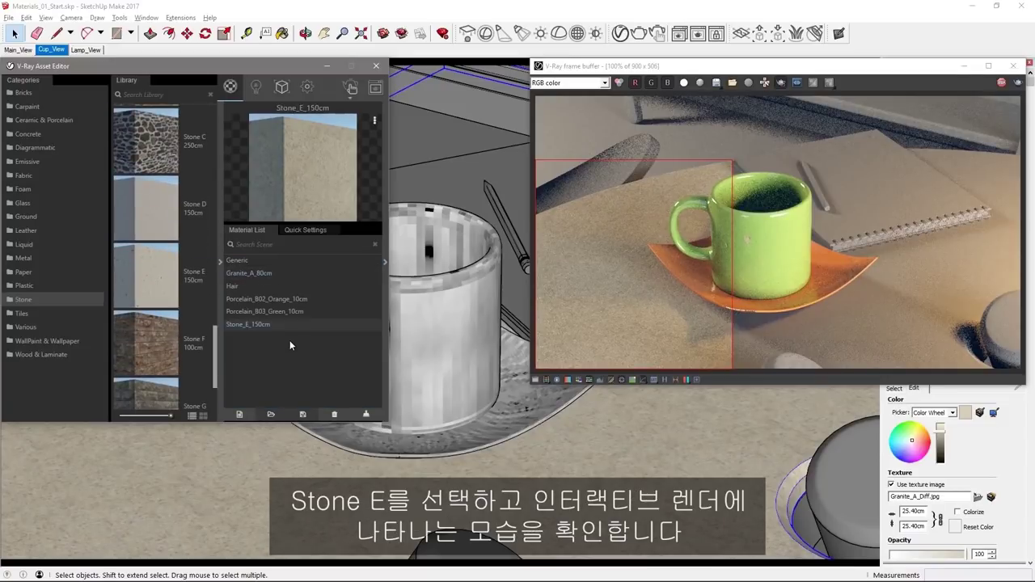
right_click(265, 323)
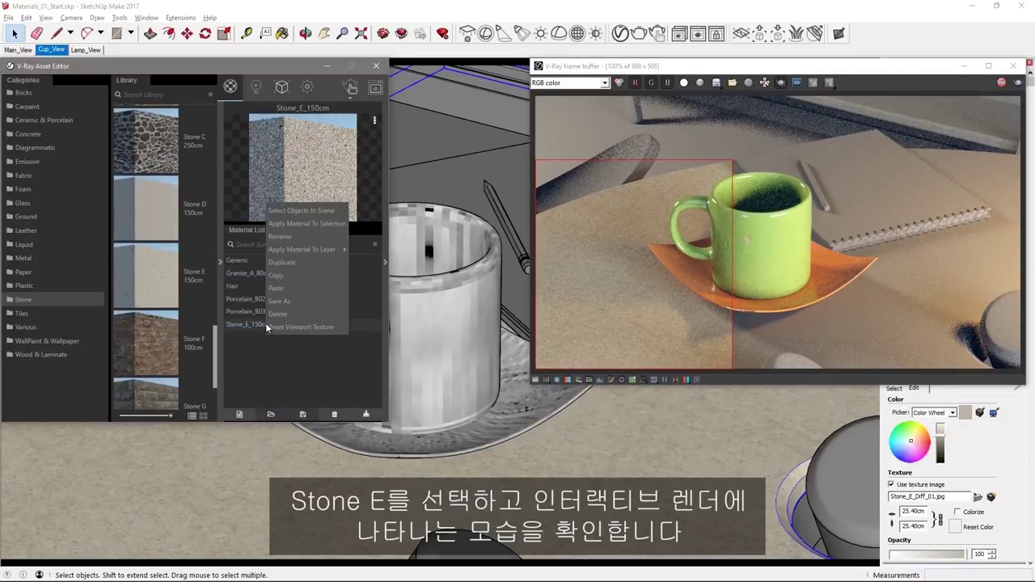
click(306, 223)
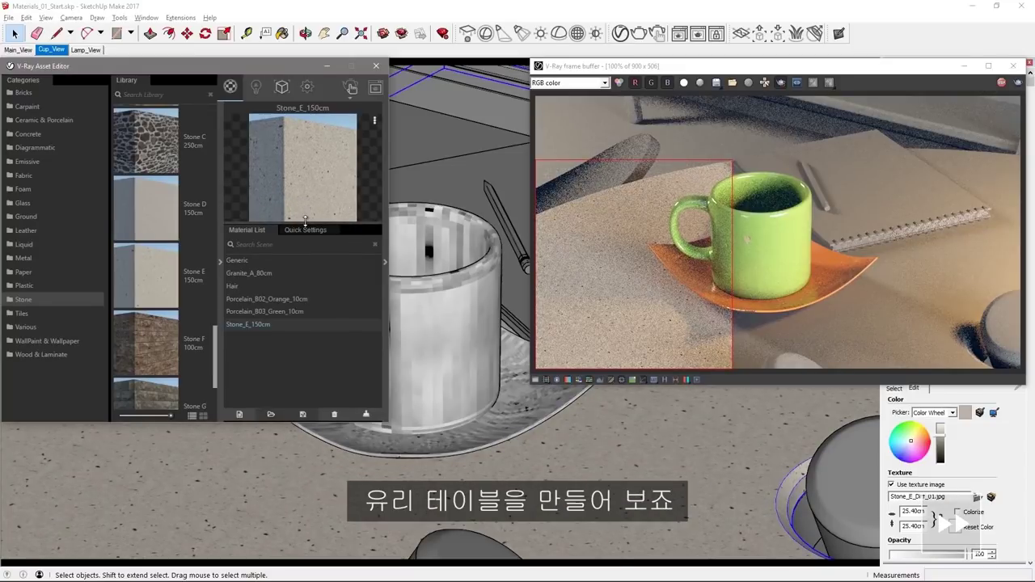
- Add Glass_Tempered from the Glass library and apply it to the table top
click(25, 204)
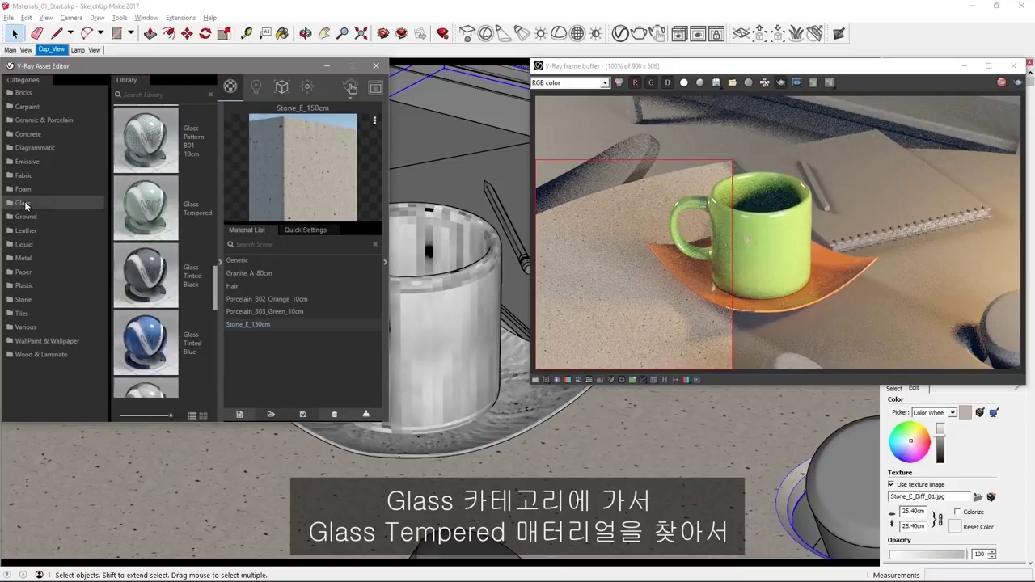
drag(144, 208, 298, 332)
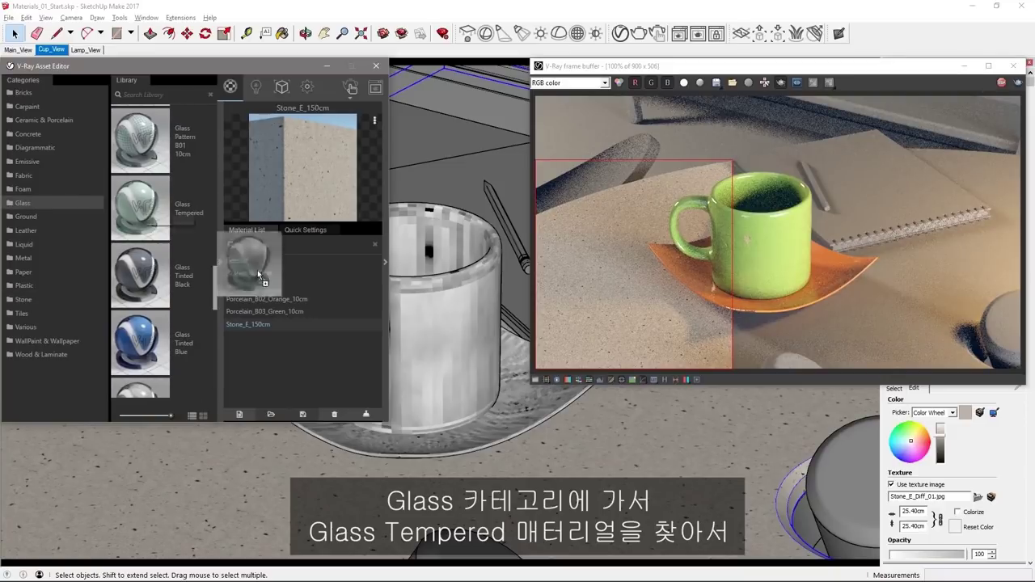
right_click(277, 273)
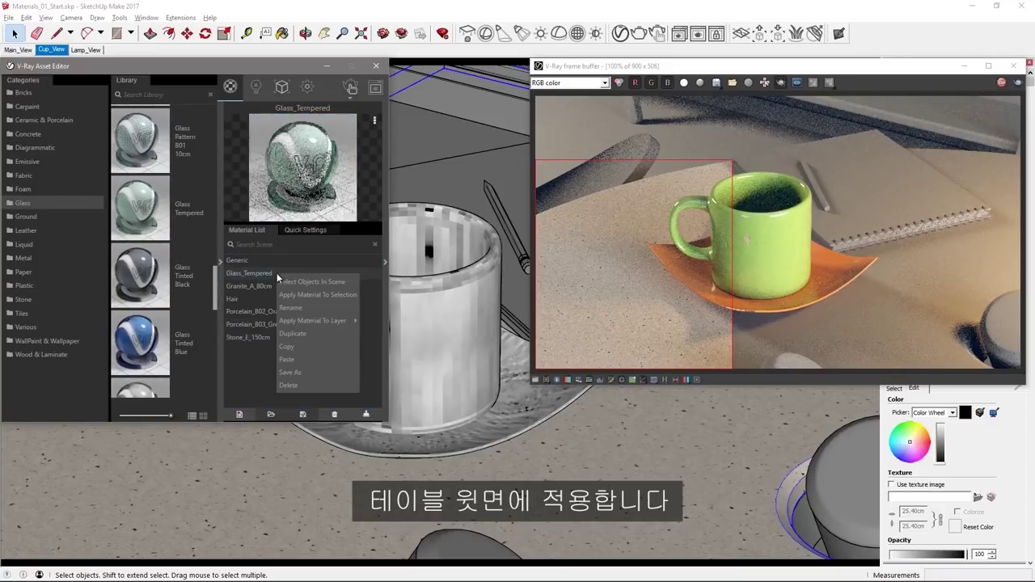
click(312, 296)
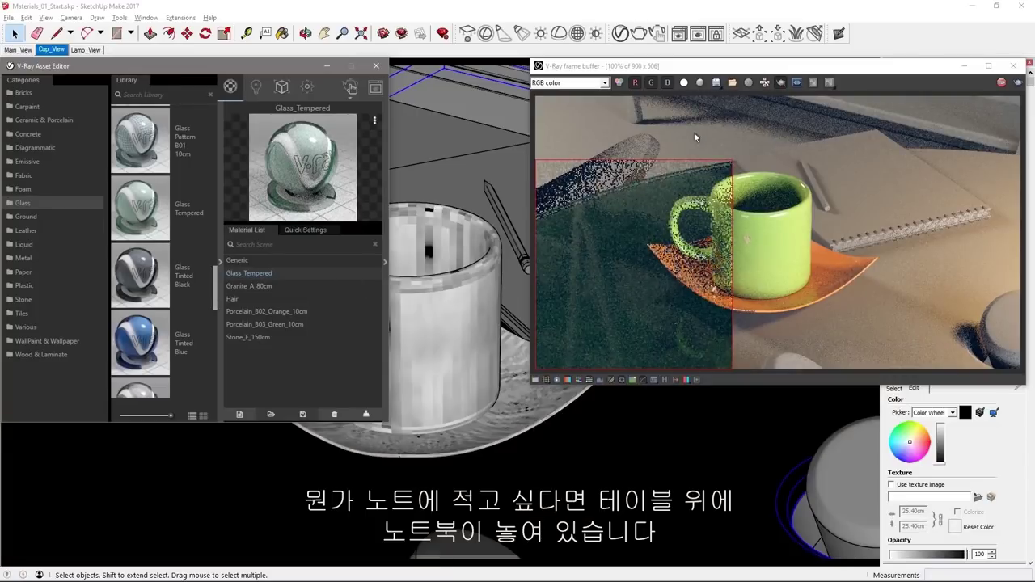
- Move the render region to the notebook and apply the dotted Paper_C04_8cm material to it
drag(729, 114, 1003, 257)
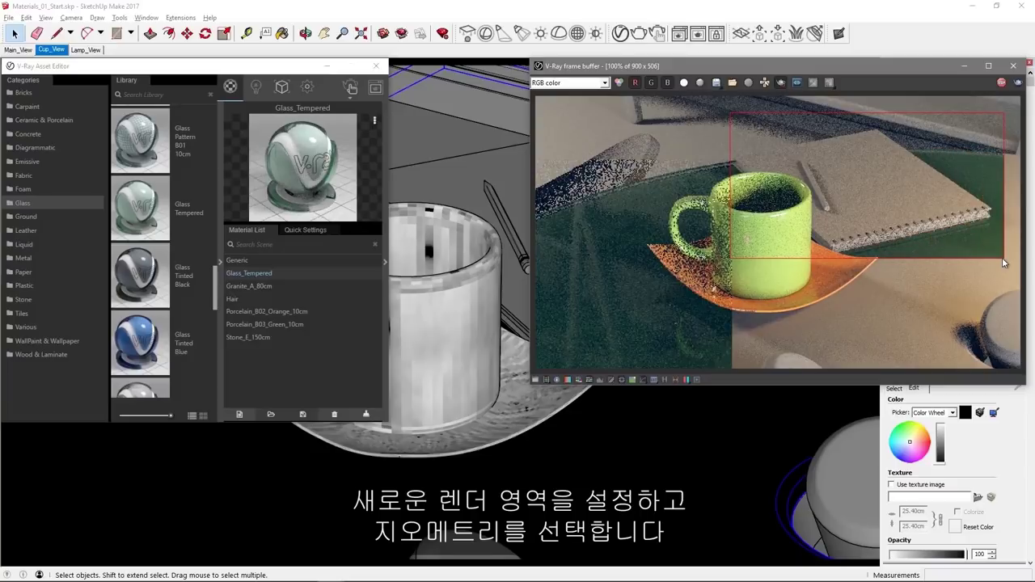
click(495, 153)
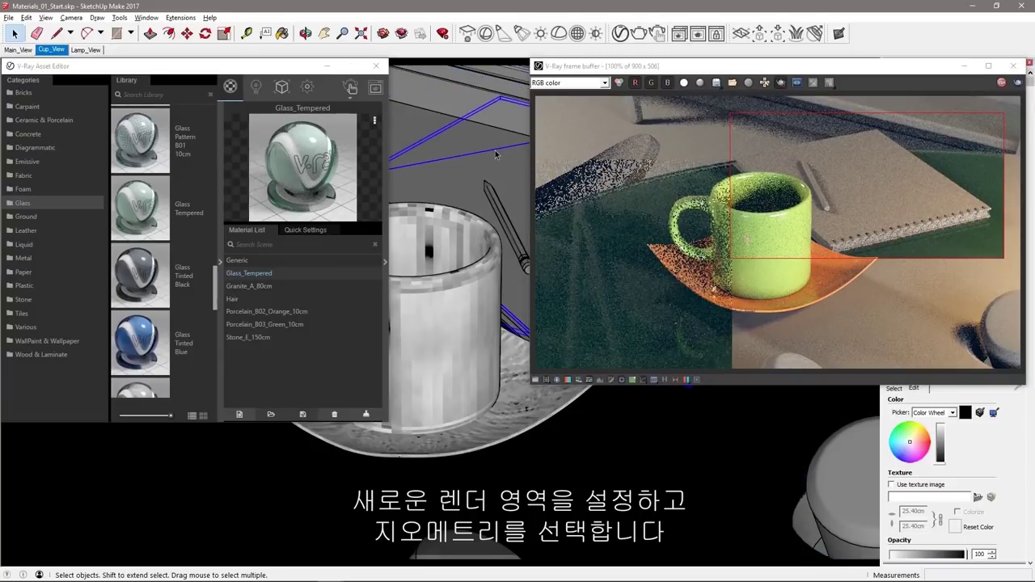
click(30, 273)
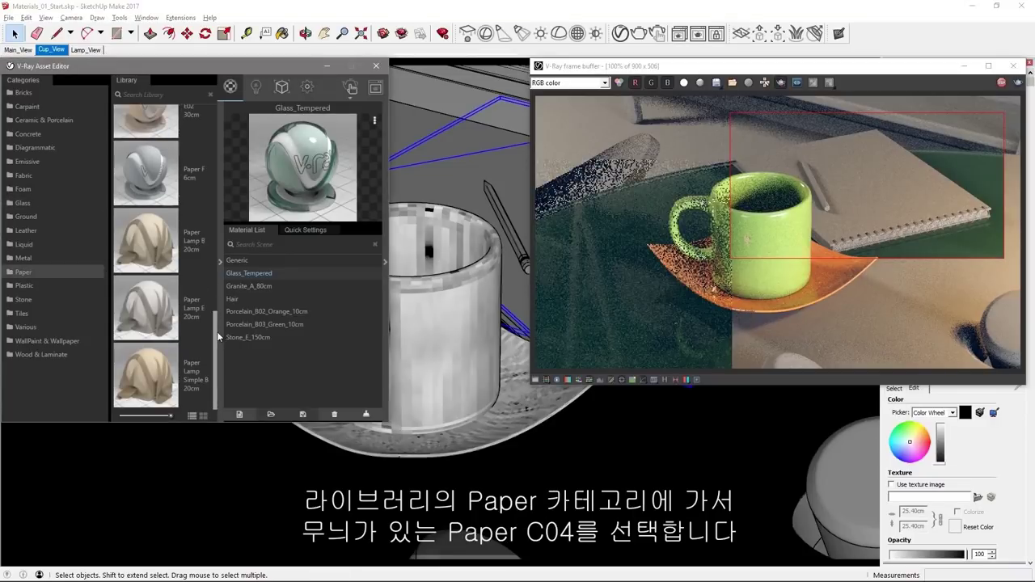
drag(219, 336, 244, 190)
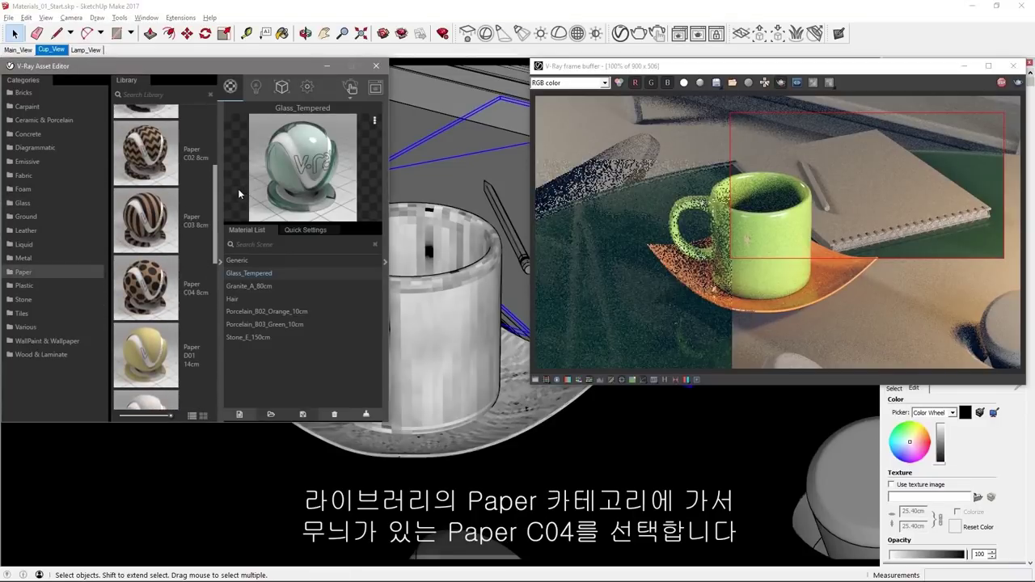
drag(149, 281, 295, 345)
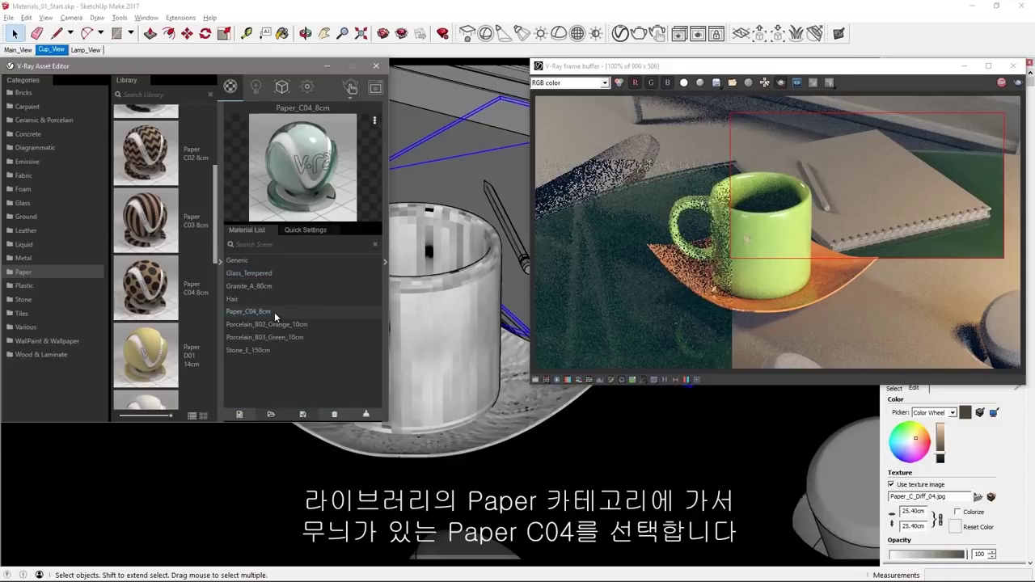
right_click(273, 312)
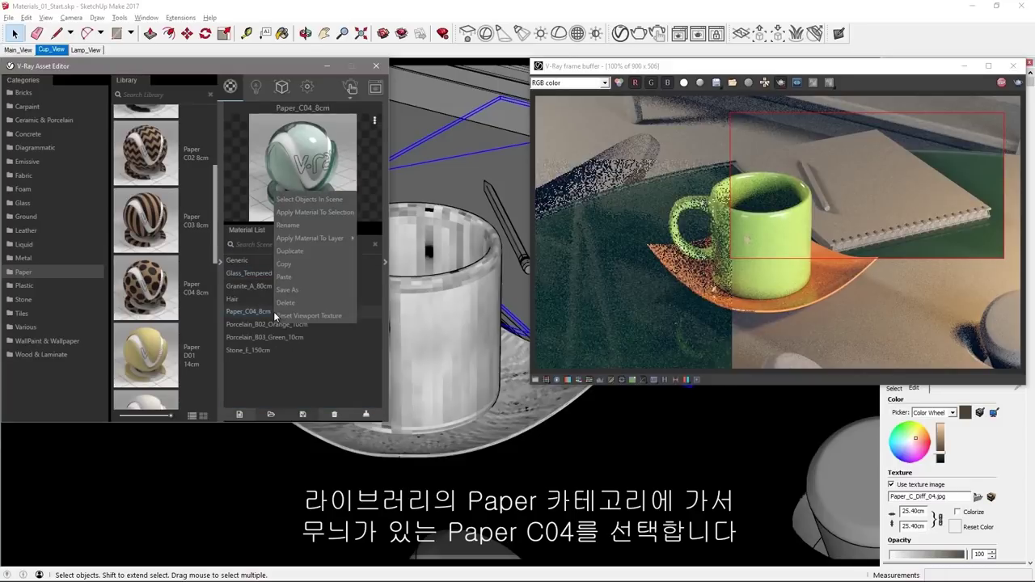
click(321, 212)
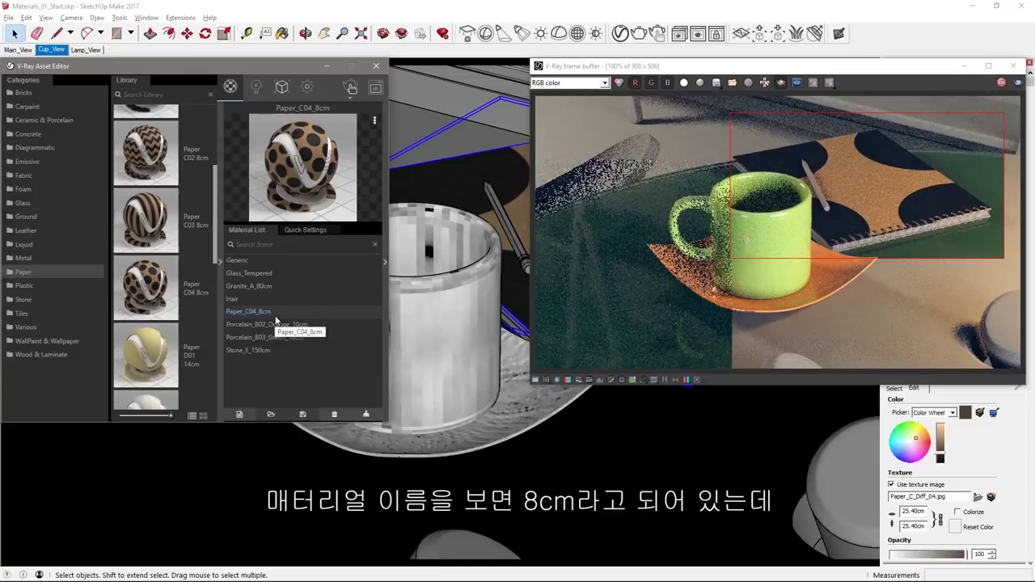
- Set the notebook texture width to 8 cm and turn off region rendering
click(917, 514)
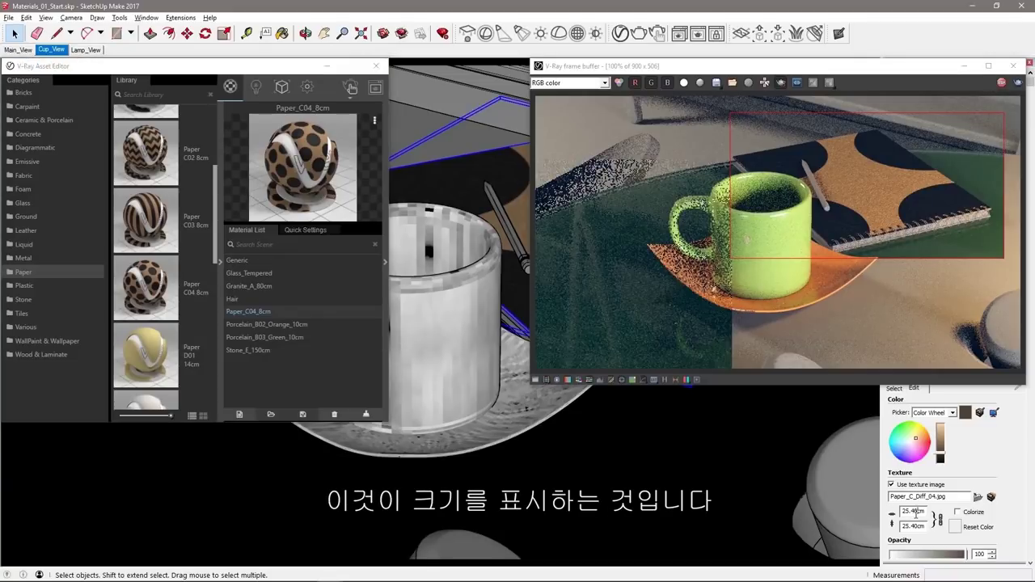
double_click(914, 511)
text(8)
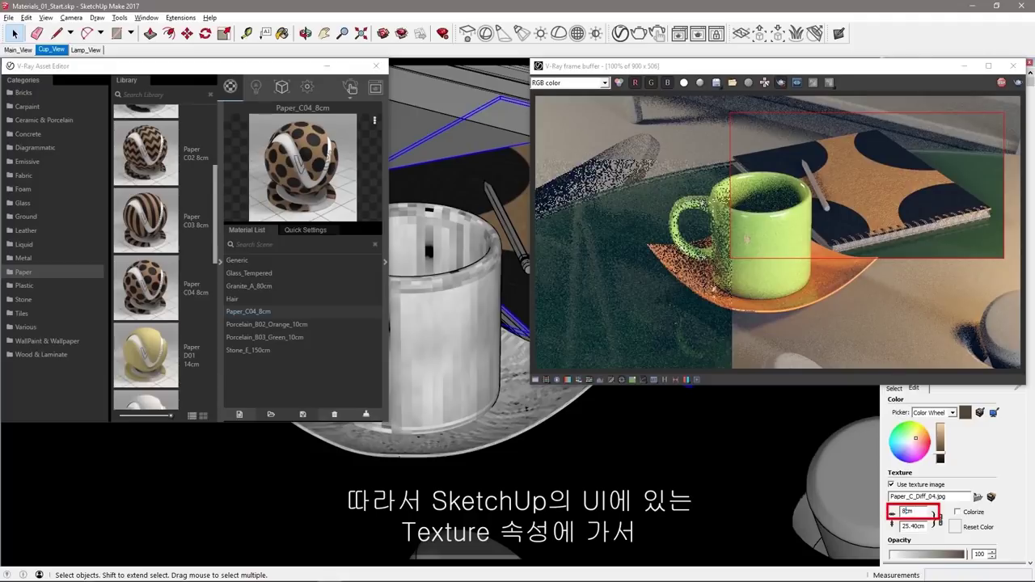
key(Return)
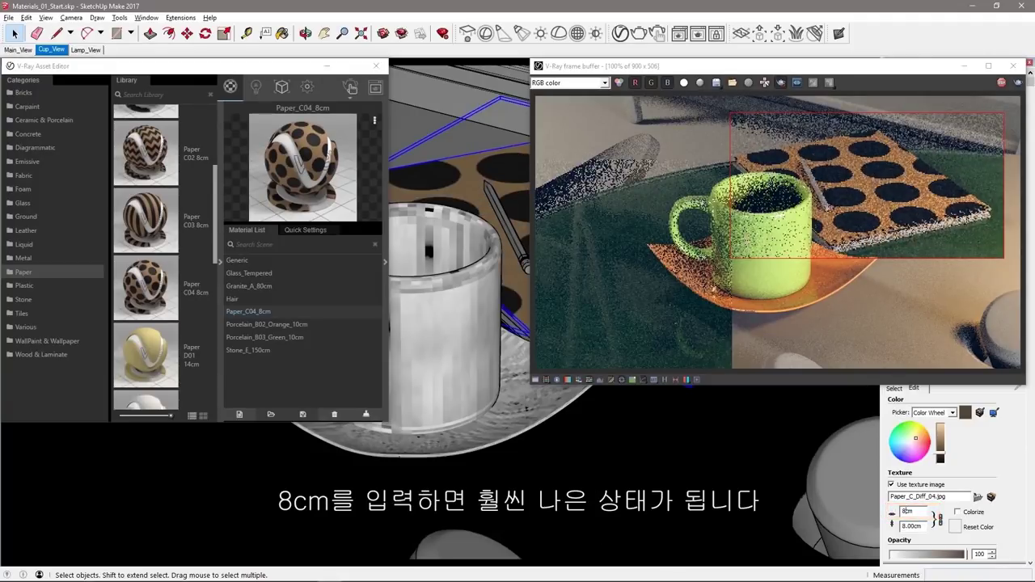
click(780, 83)
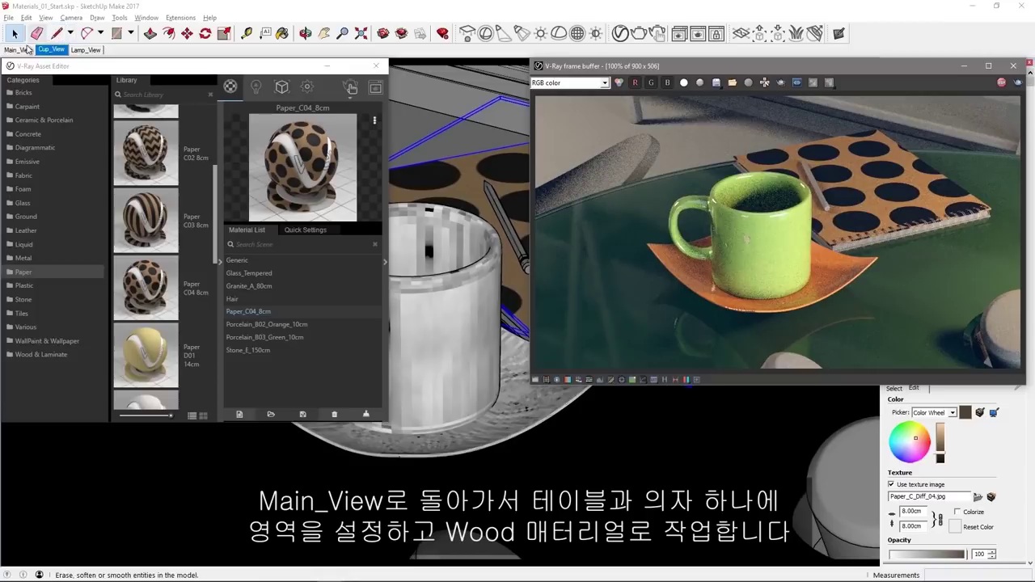
- Switch to Main_View, limit rendering to the table and chair area, and select the table base
click(17, 50)
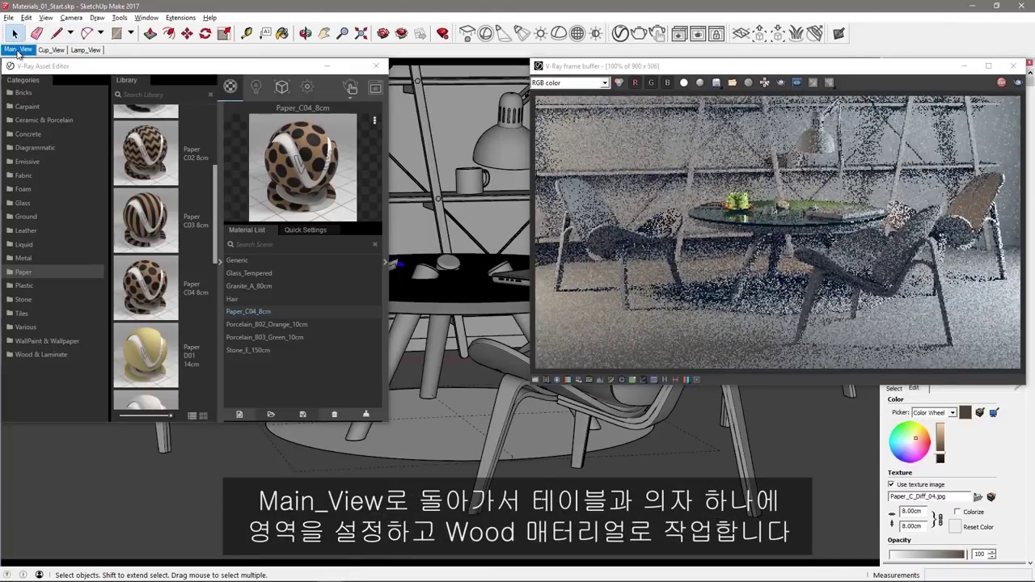
click(701, 161)
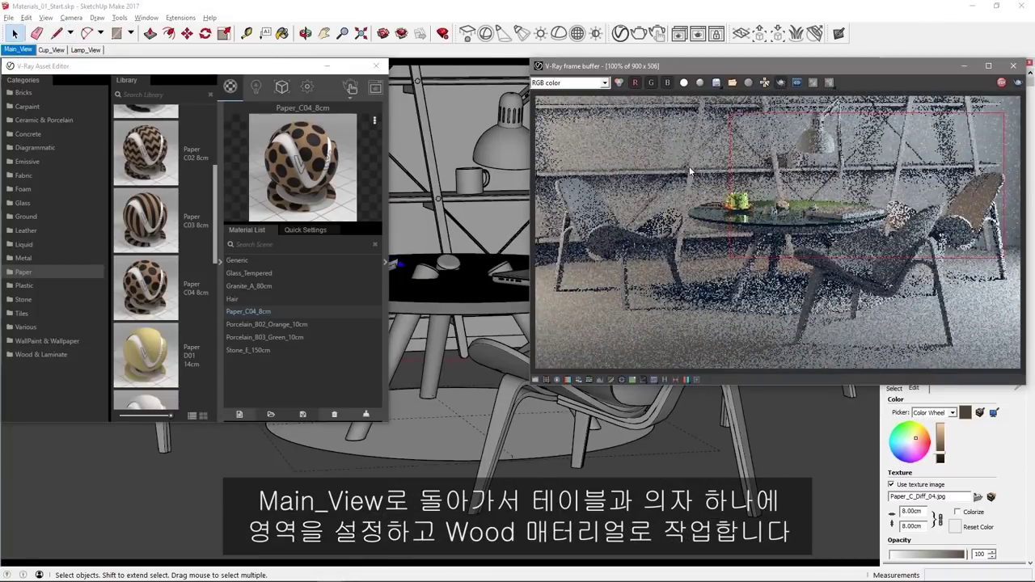
drag(689, 168, 962, 356)
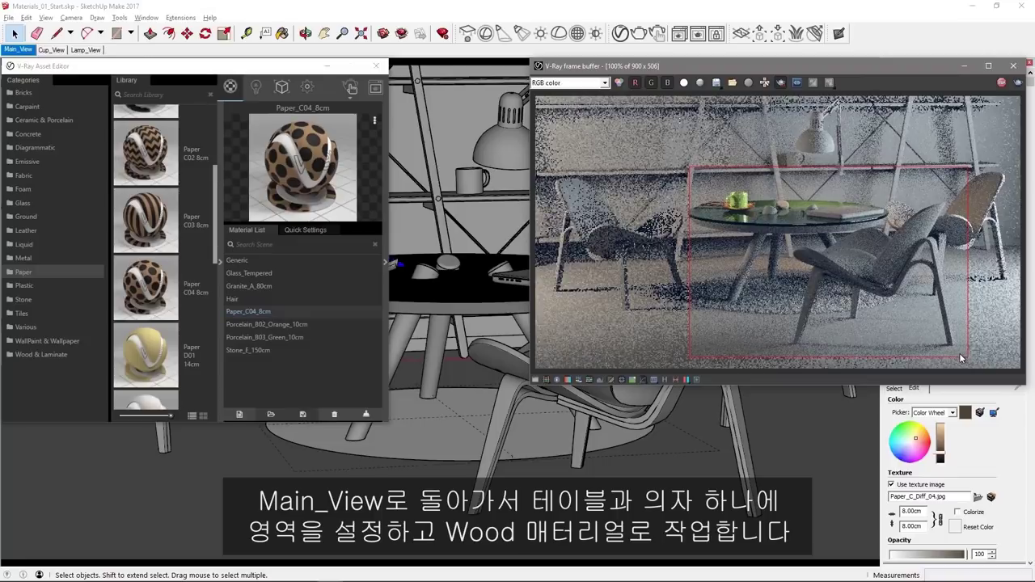
click(401, 309)
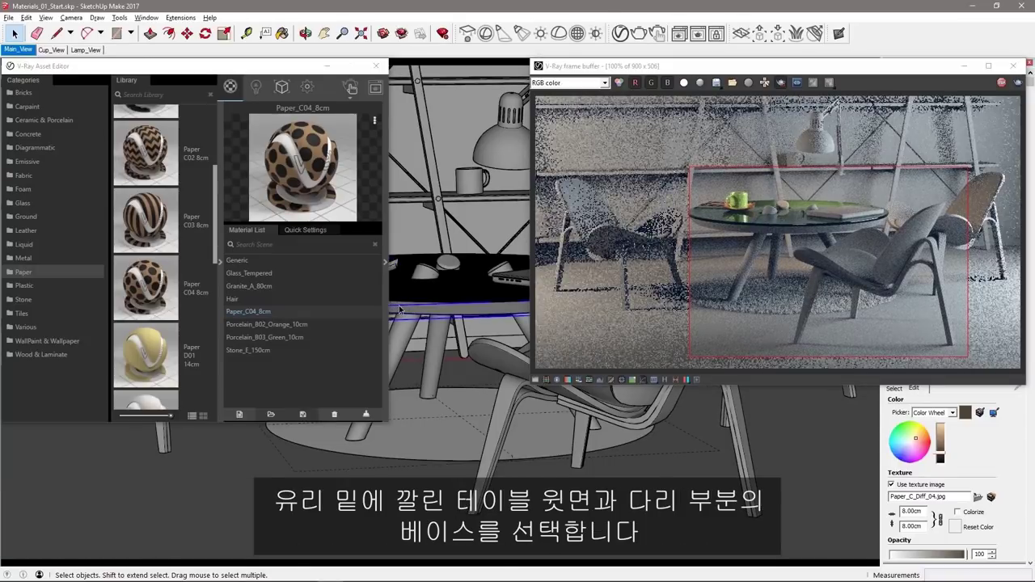
shift+click(406, 317)
click(405, 344)
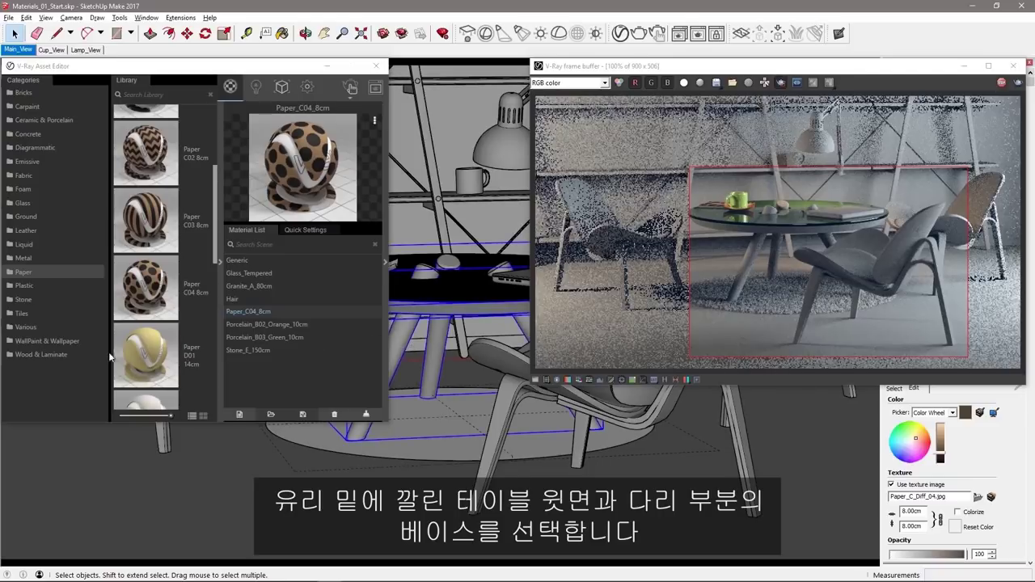
- Search 'lamina' and apply Laminate_D01_120cm to the table base
click(63, 353)
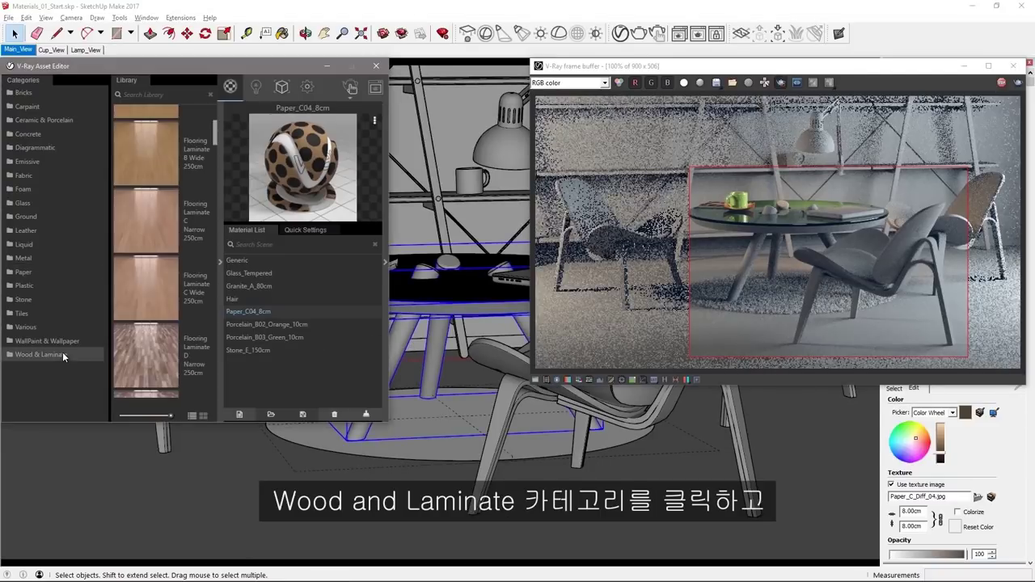
click(147, 95)
text(lamina)
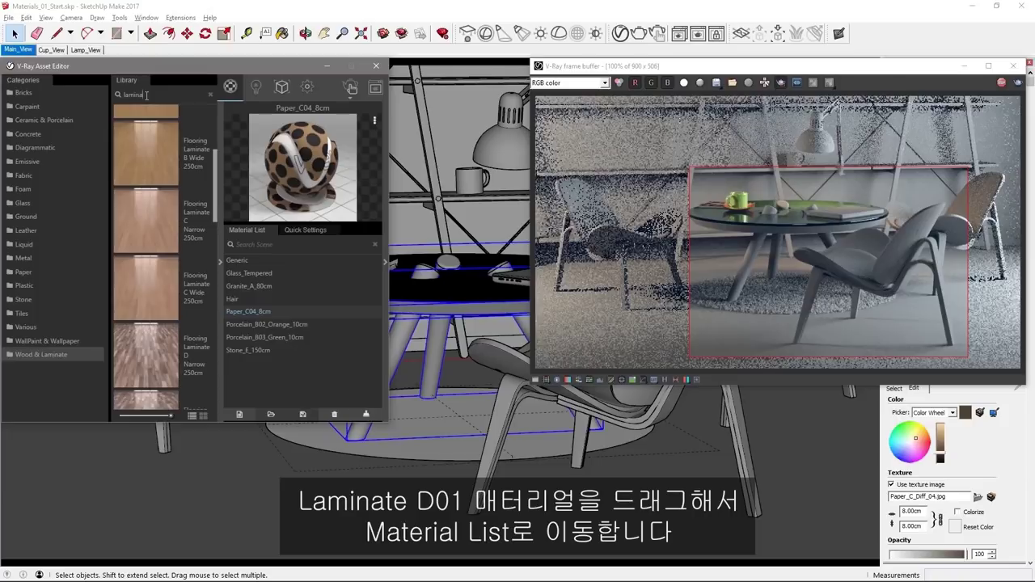
scroll(157, 325, down, 3)
scroll(157, 325, down, 3)
scroll(157, 325, down, 3)
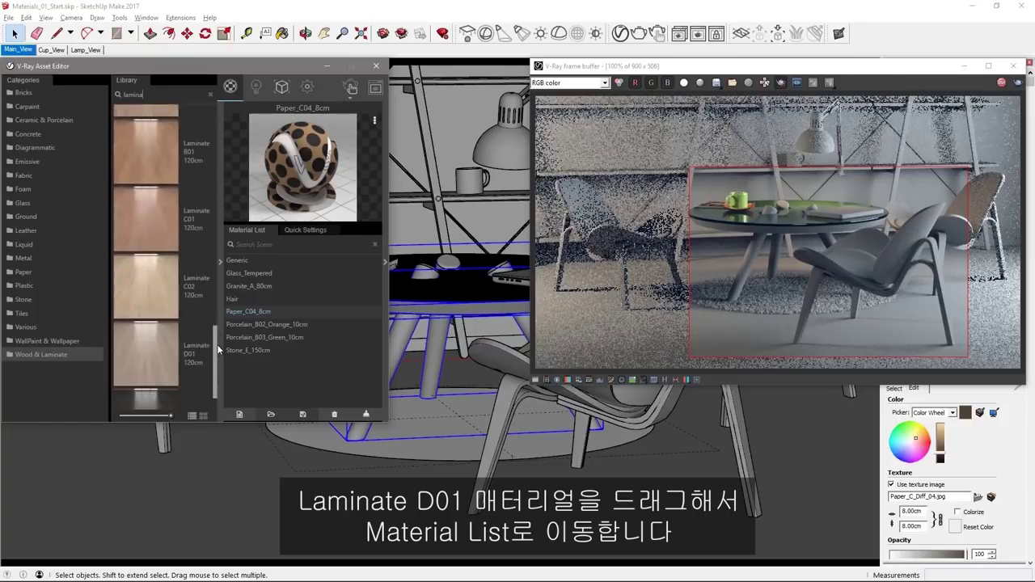
scroll(156, 325, down, 3)
drag(158, 330, 286, 364)
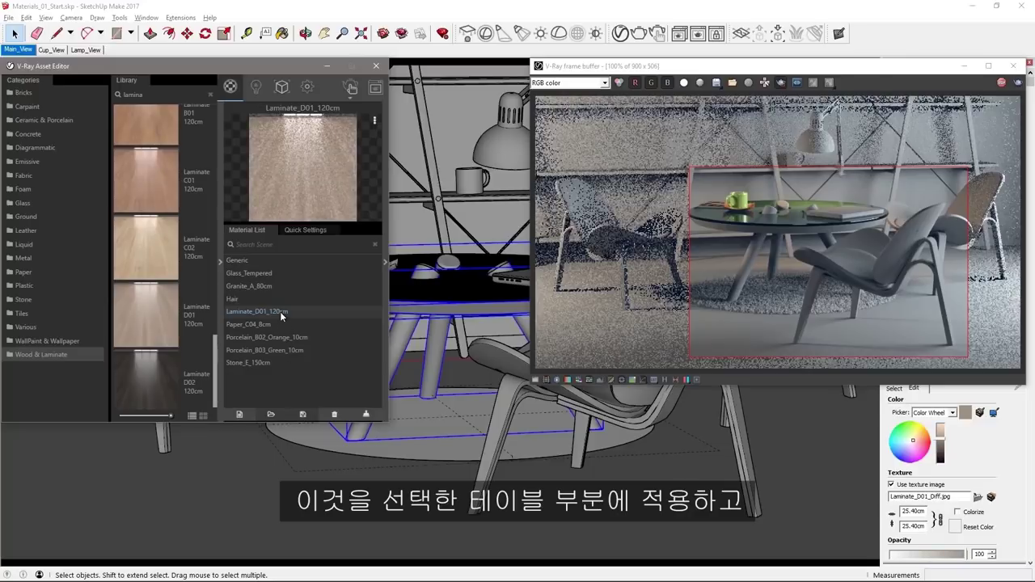
right_click(280, 312)
click(306, 212)
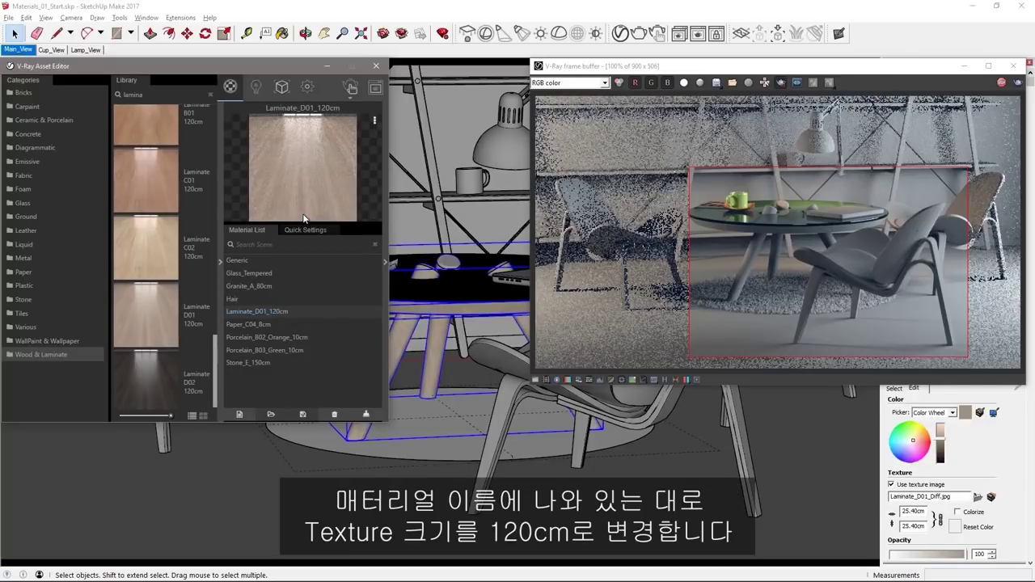
- Set the laminate texture width to 120 cm
triple_click(910, 511)
text(120)
key(Return)
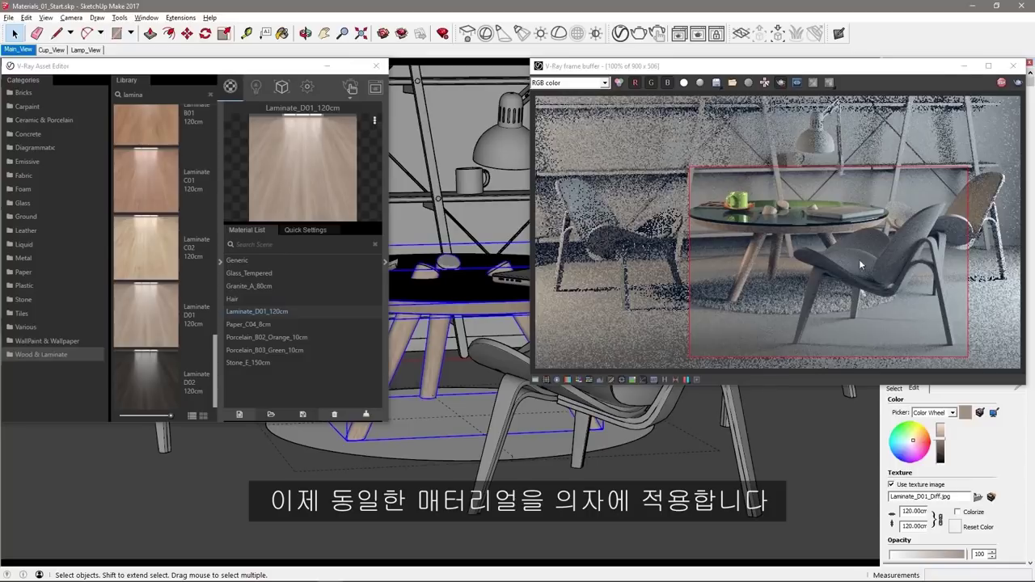
- Apply Laminate_D01_120cm to the chairs
drag(925, 68, 736, 479)
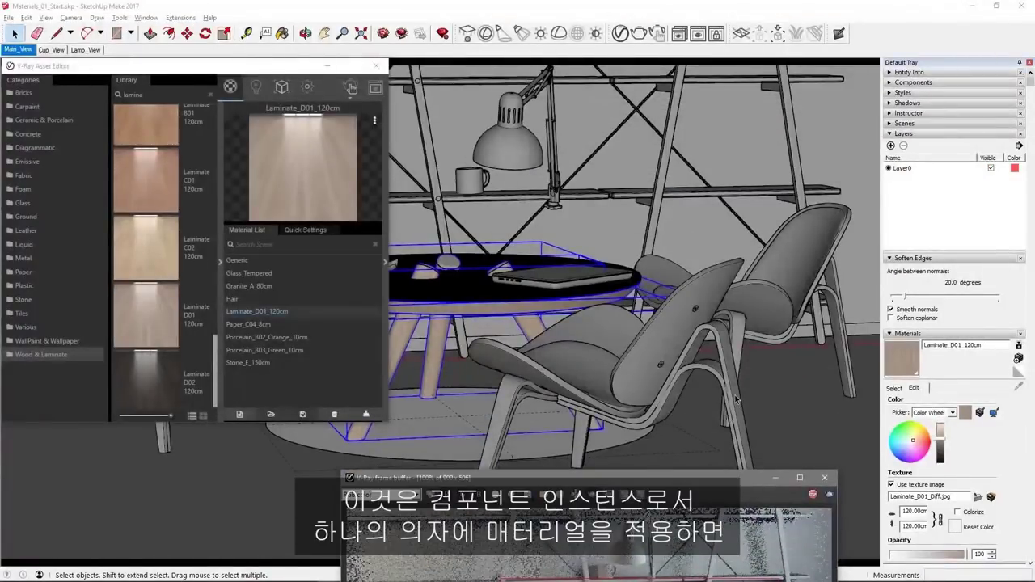
click(736, 399)
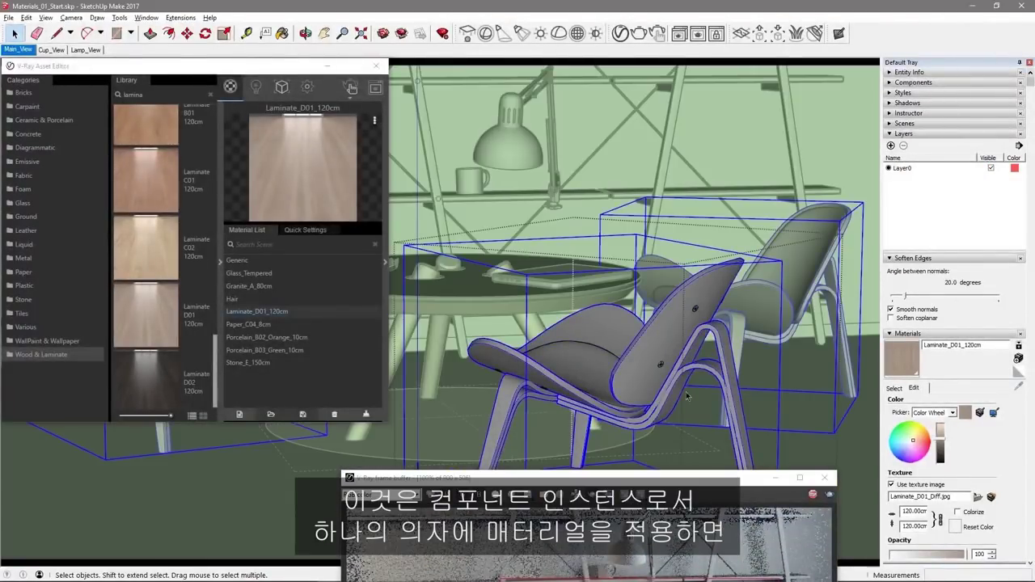
right_click(294, 315)
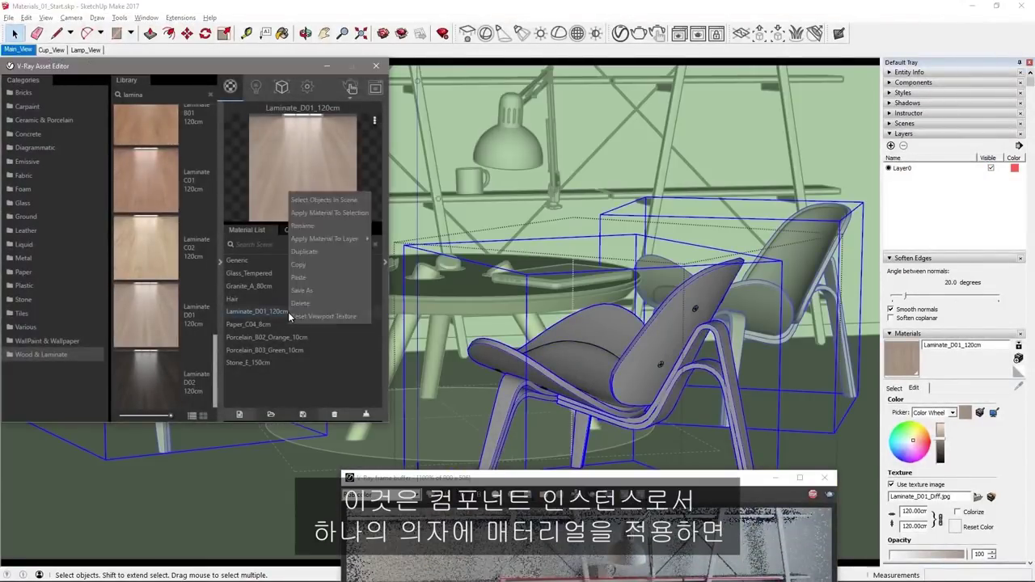
click(324, 214)
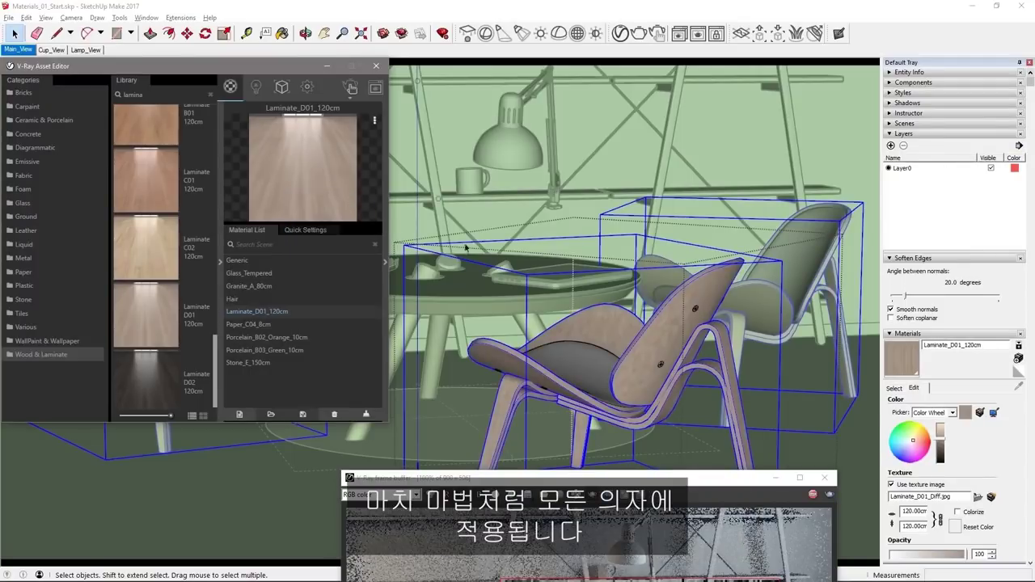
- Search 'alumi' in Metal and apply Aluminum_Blurry to the chair screws
click(697, 312)
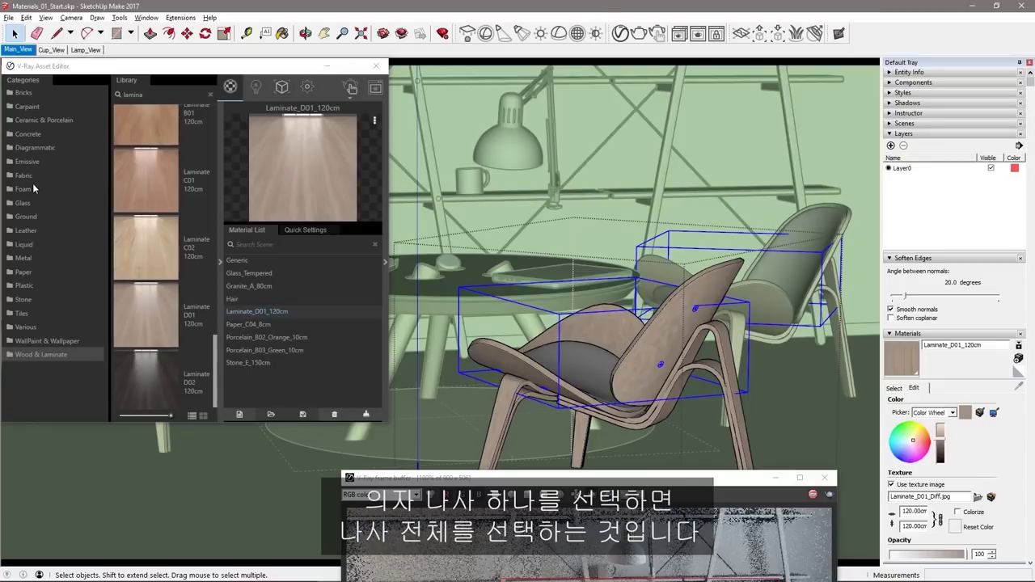
click(28, 260)
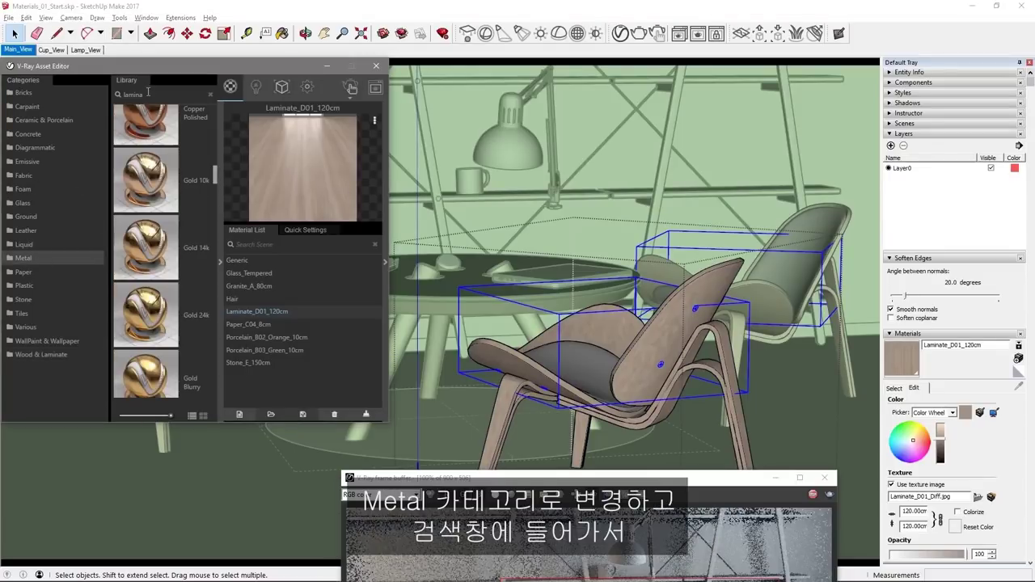
text(alumi)
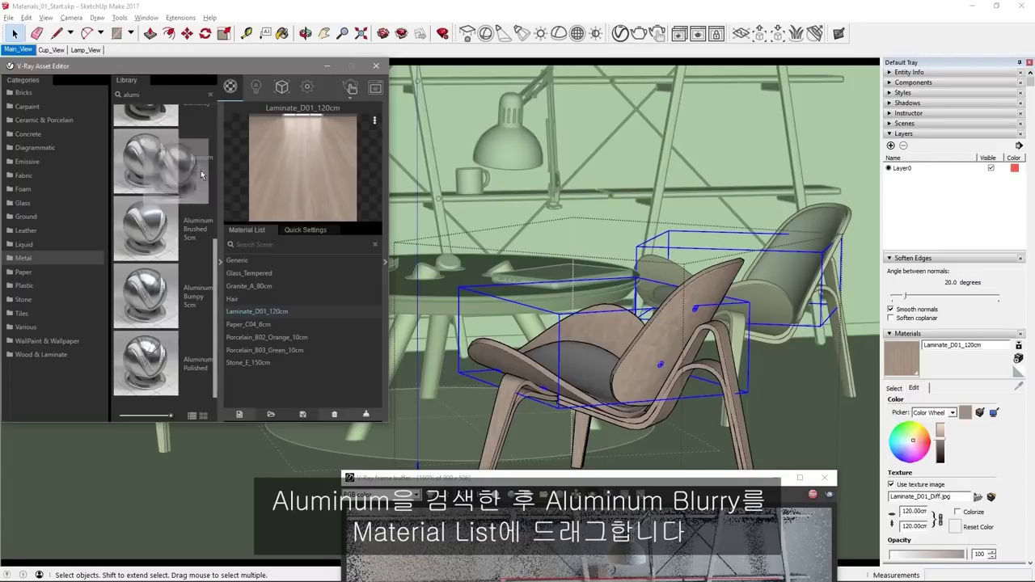
drag(168, 164, 324, 320)
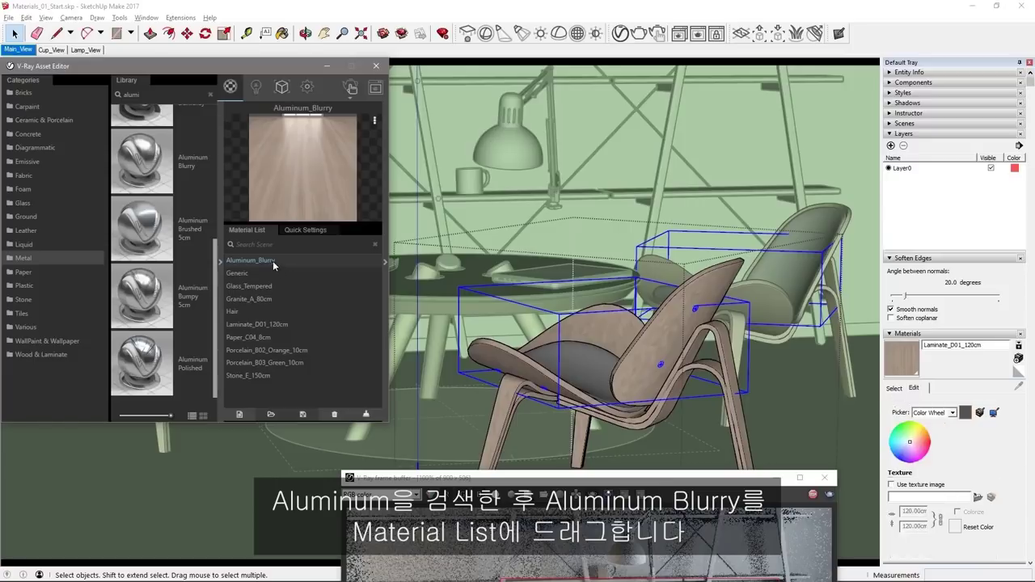
right_click(273, 262)
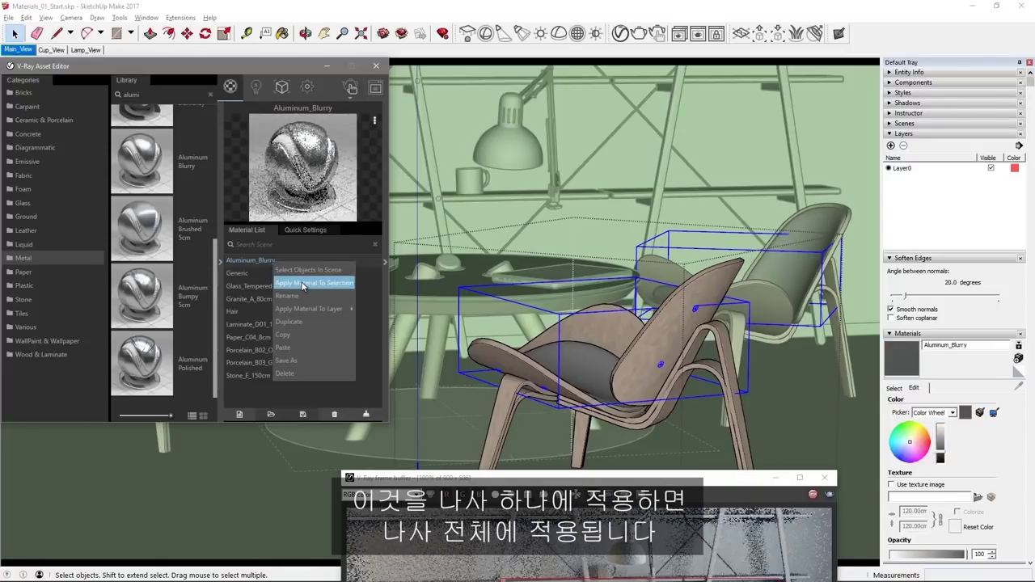
click(302, 282)
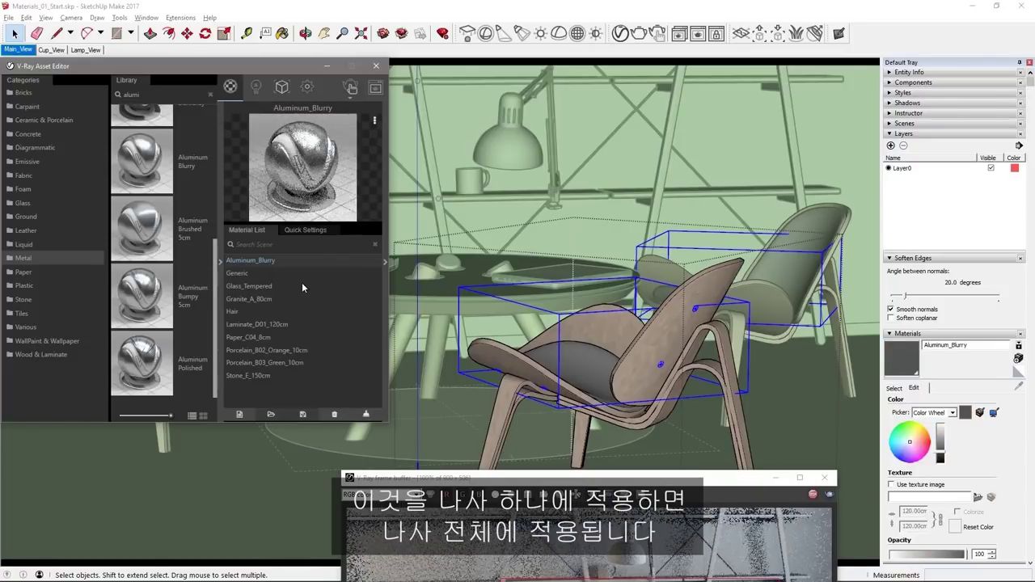
- Apply Fabric_Pattern_D01_20cm to the front chair's seat cushion and close the chair component
click(580, 375)
click(24, 175)
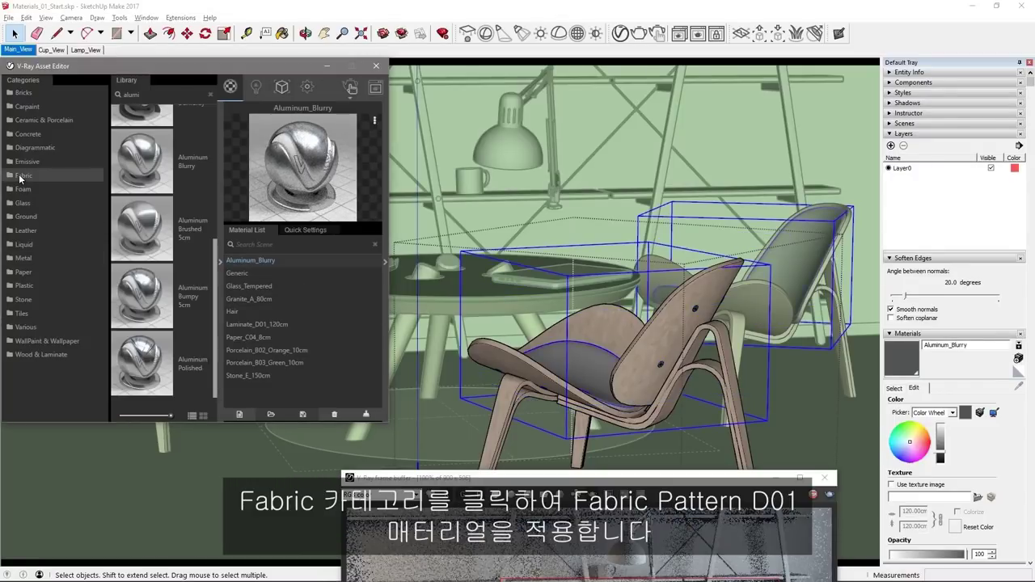
drag(209, 125, 224, 290)
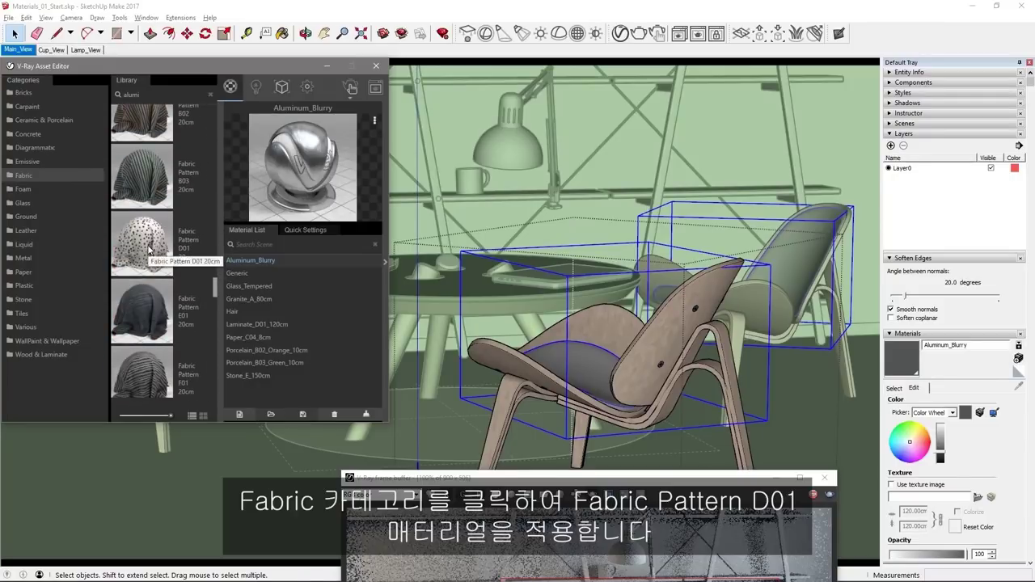
drag(149, 250, 312, 302)
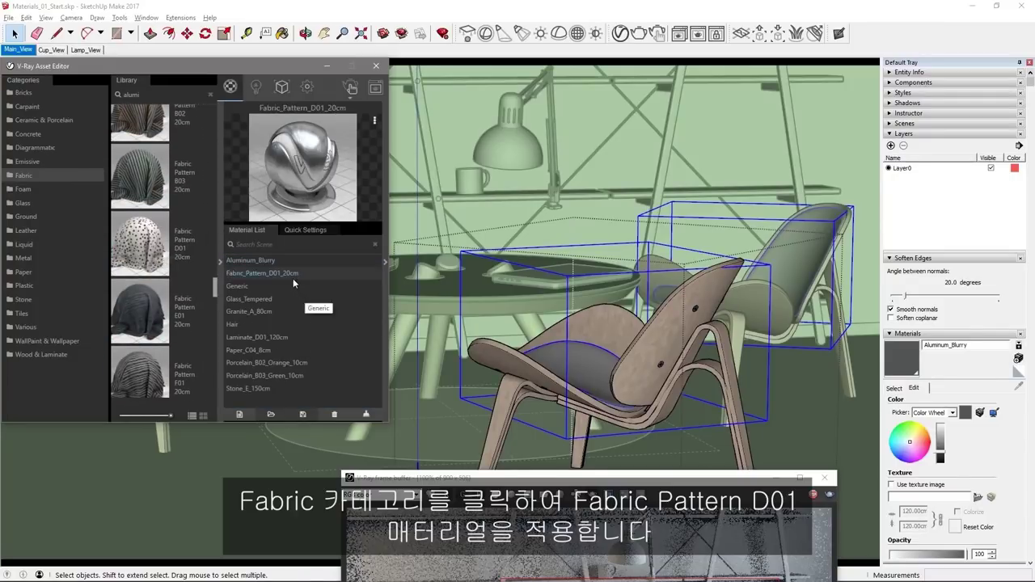
right_click(289, 274)
click(313, 293)
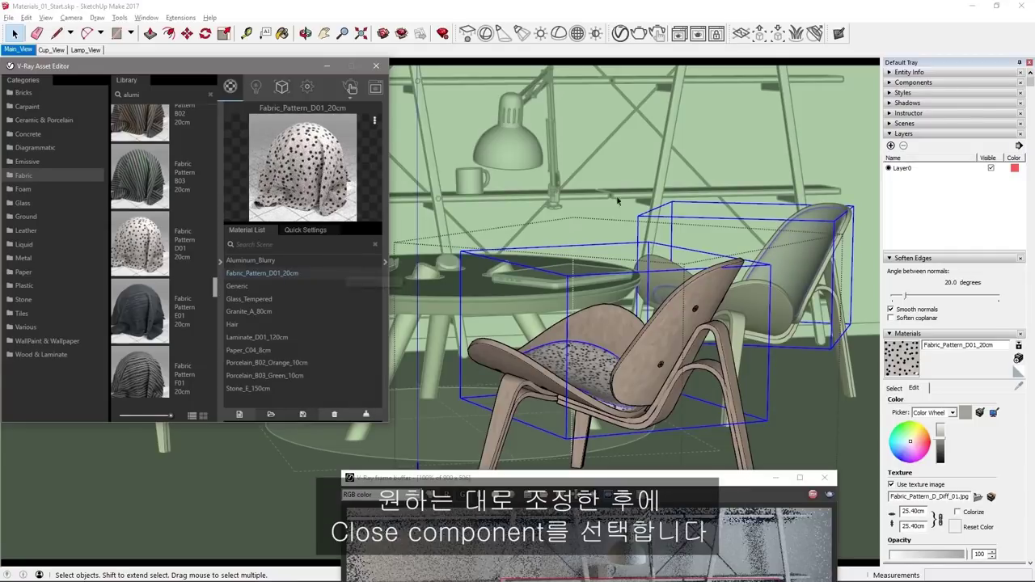
right_click(621, 161)
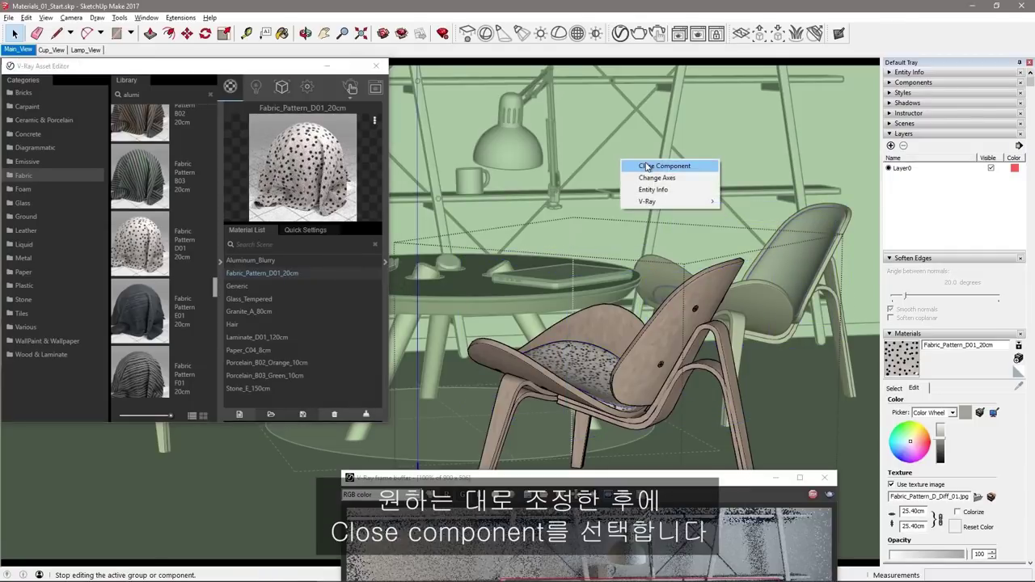
click(647, 167)
- Select the shelf braces, including the diagonal ones, and apply Aluminum_Blurry to them
drag(700, 380, 828, 67)
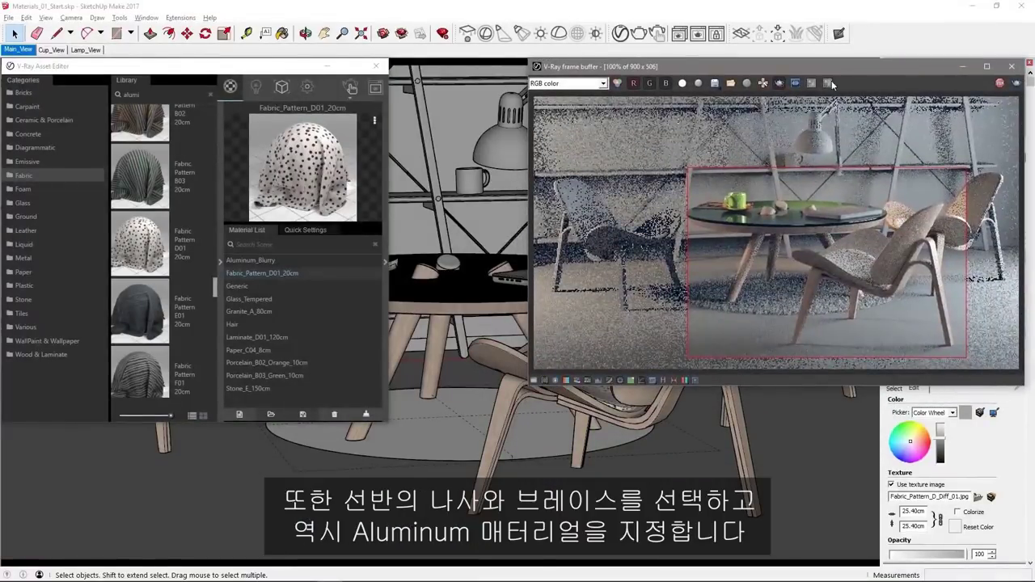
click(444, 202)
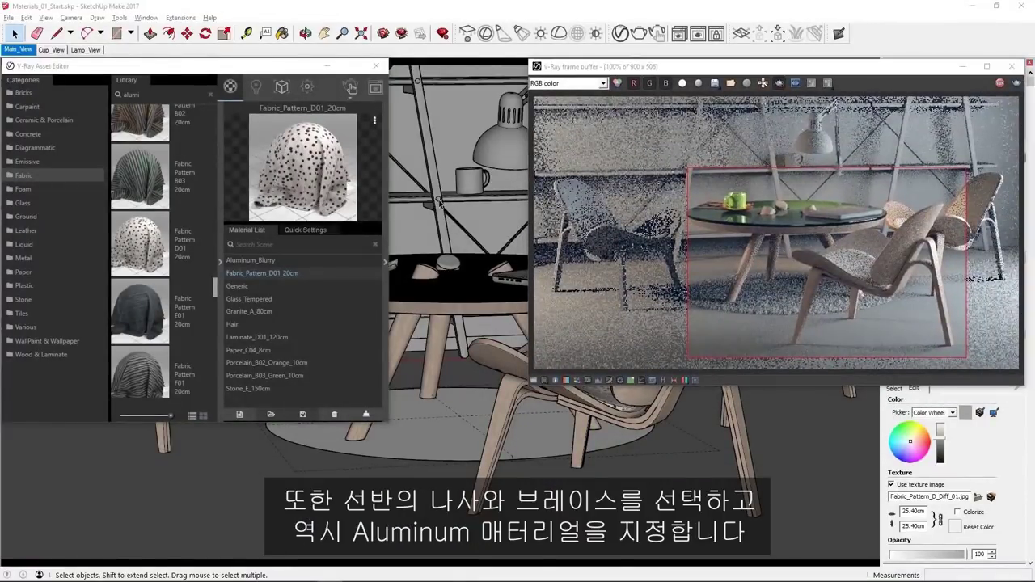
shift+click(465, 234)
click(271, 259)
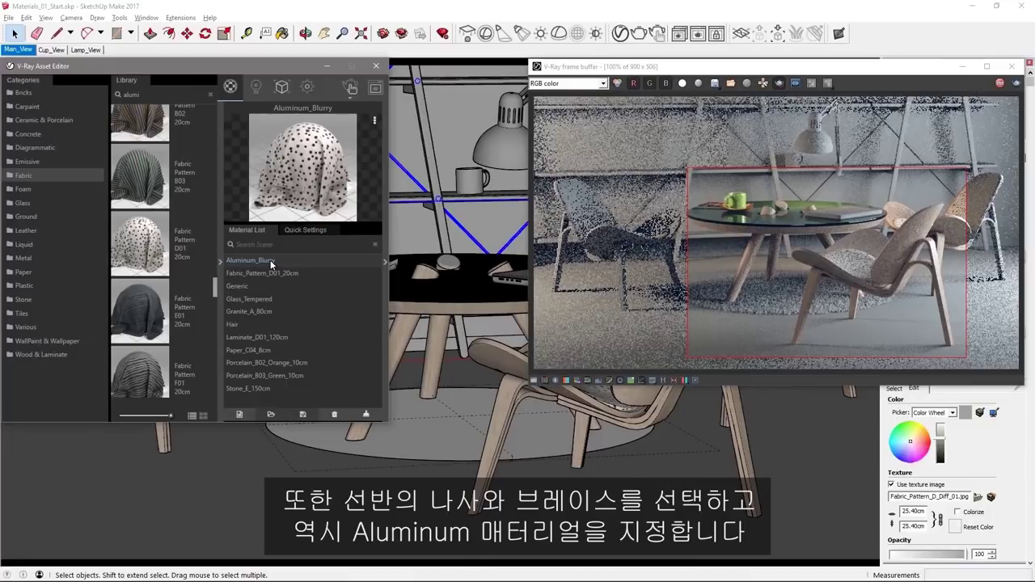
right_click(271, 260)
click(299, 270)
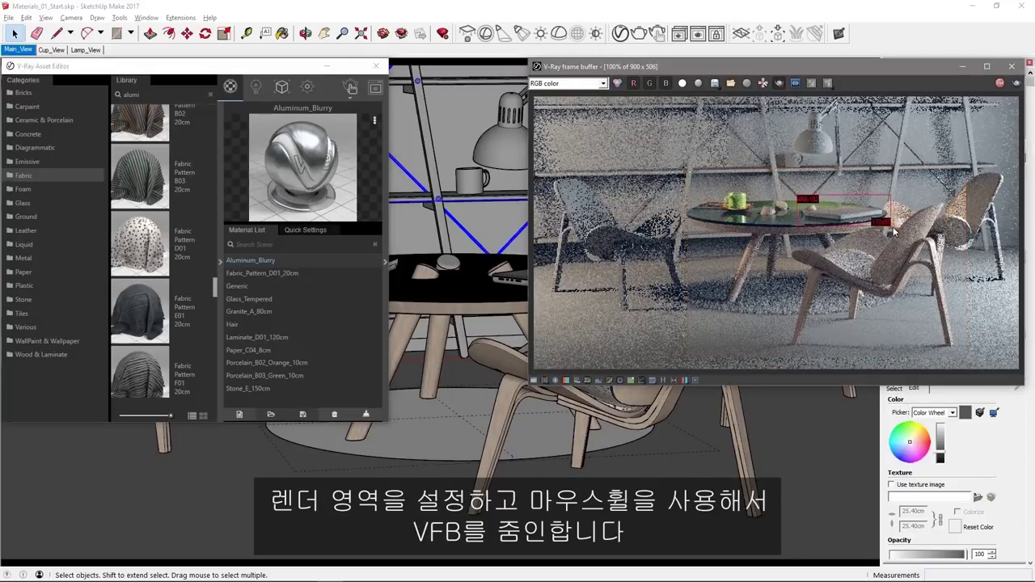
- Apply Plastic_Simple_Blurry_Black to the laptop base
scroll(861, 208, up, 1)
scroll(857, 206, up, 1)
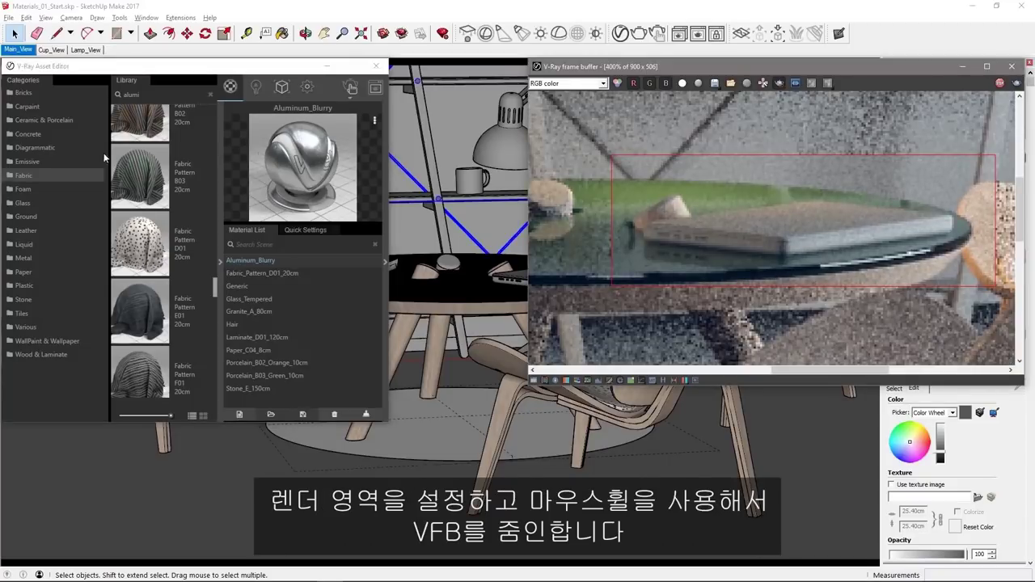
click(26, 288)
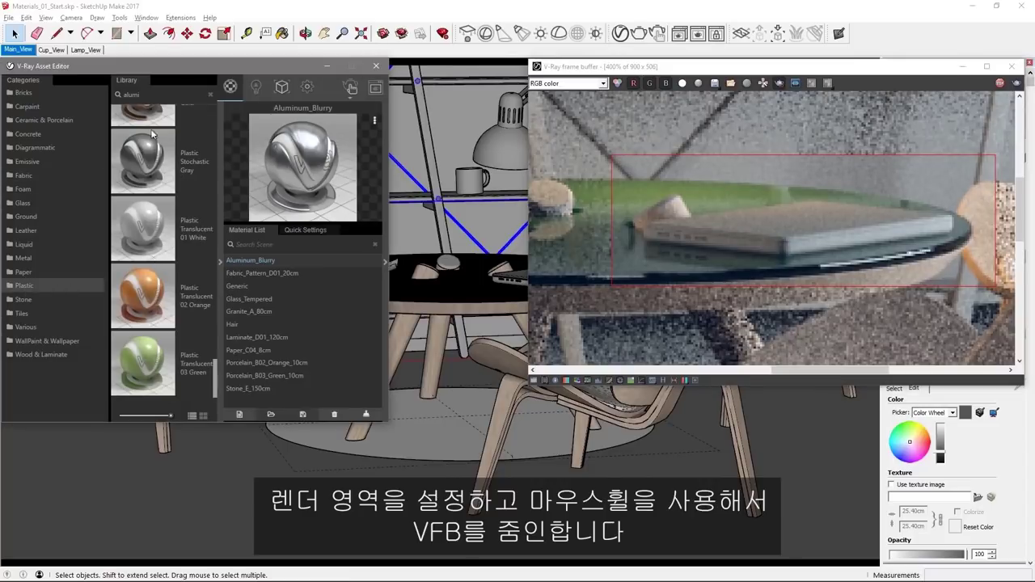
key(BackSpace)
key(BackSpace)
key(BackSpace)
key(BackSpace)
text(sim)
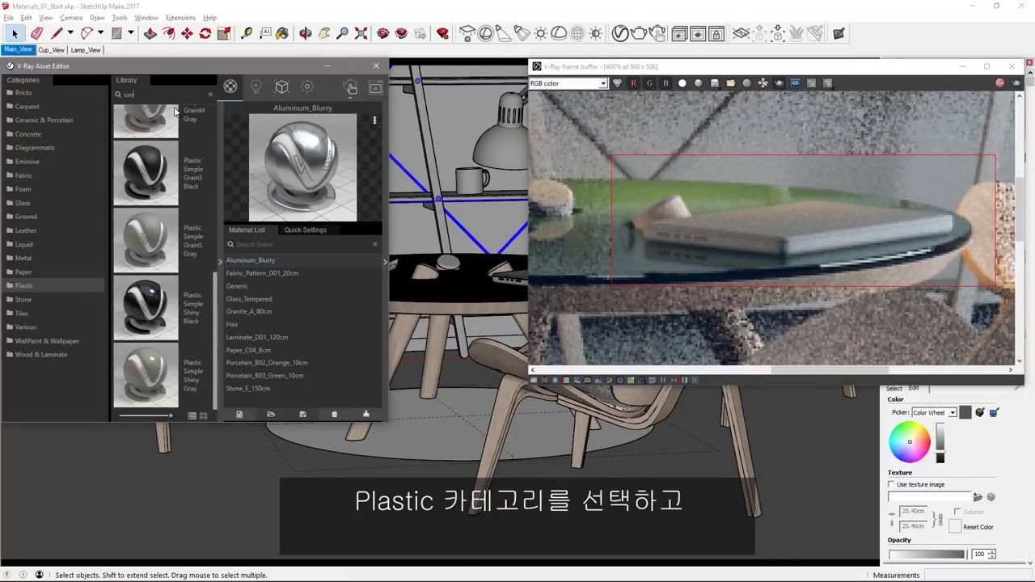
drag(216, 296, 202, 113)
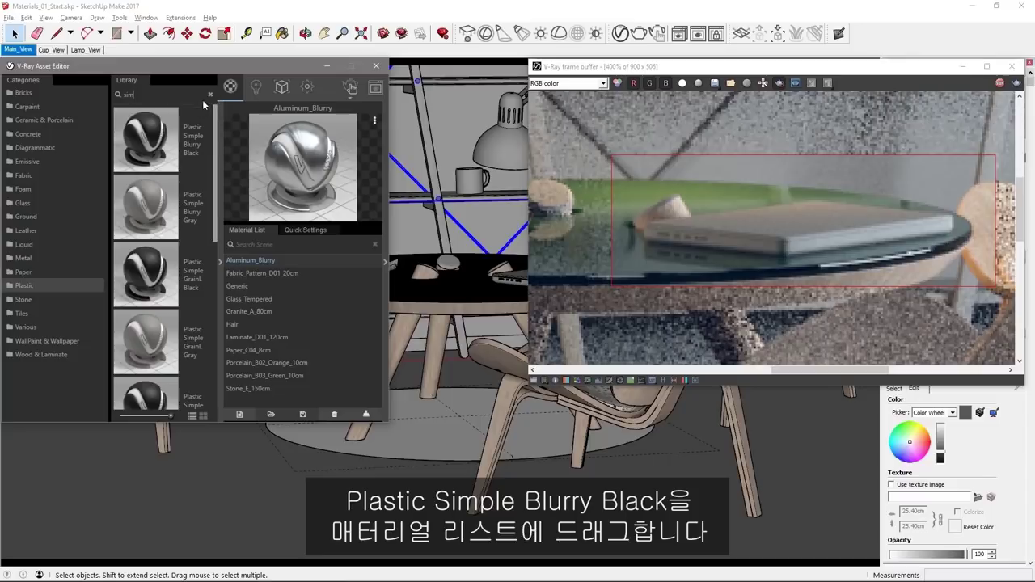
drag(155, 146, 275, 296)
click(522, 287)
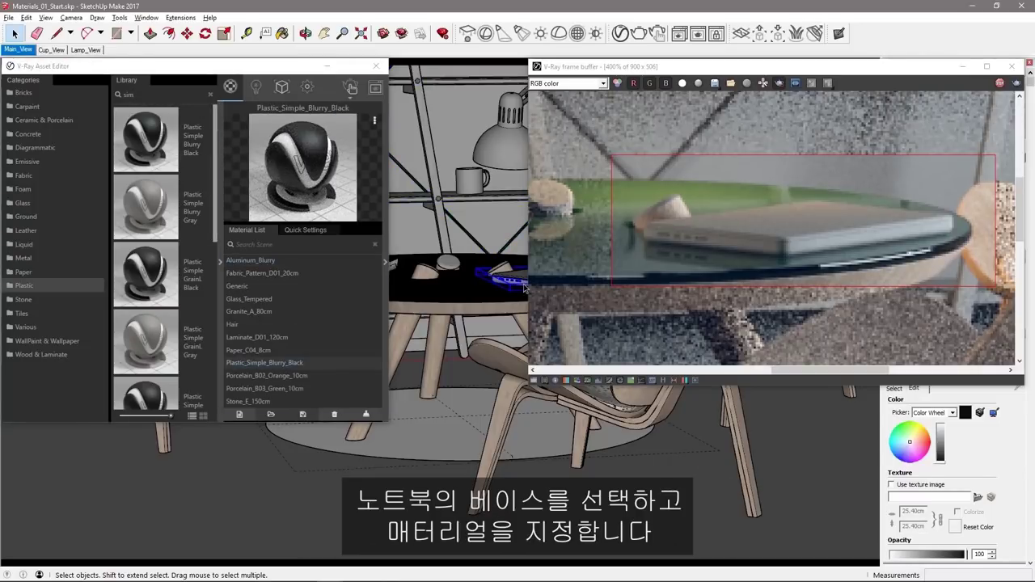
right_click(276, 362)
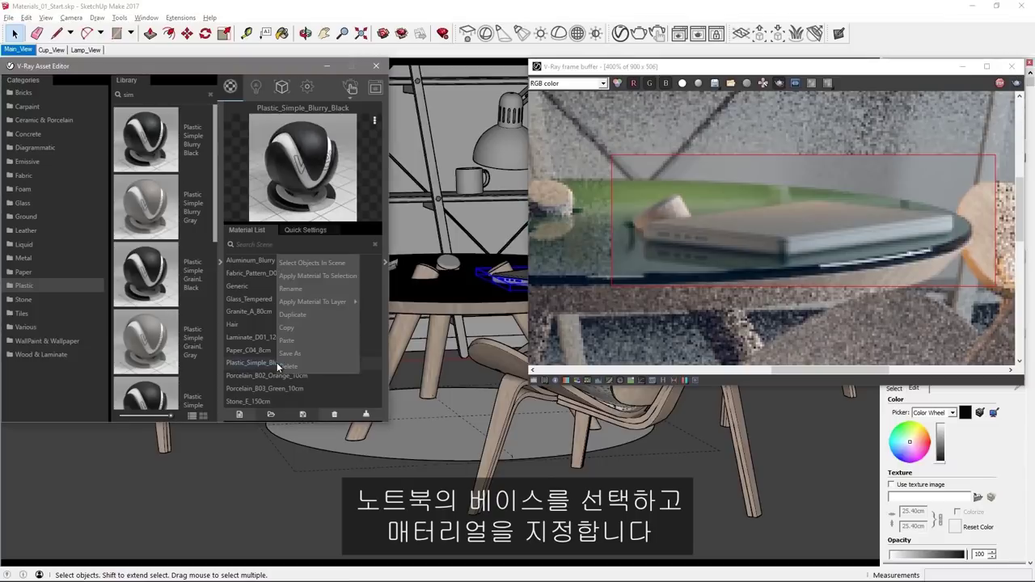
click(291, 283)
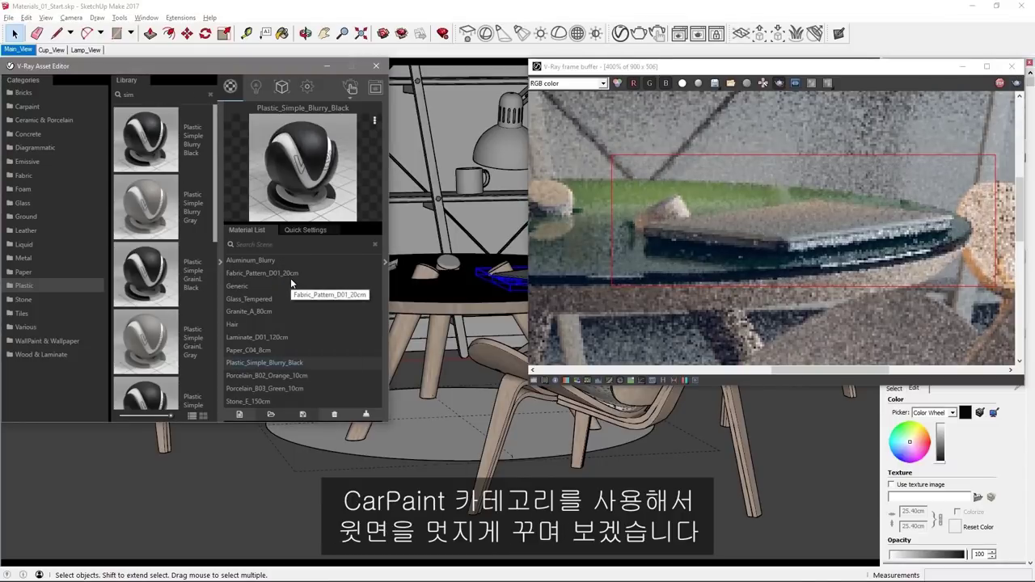
- Apply CarPaint_Flakes_GrassGreen to the laptop's upper part
click(36, 106)
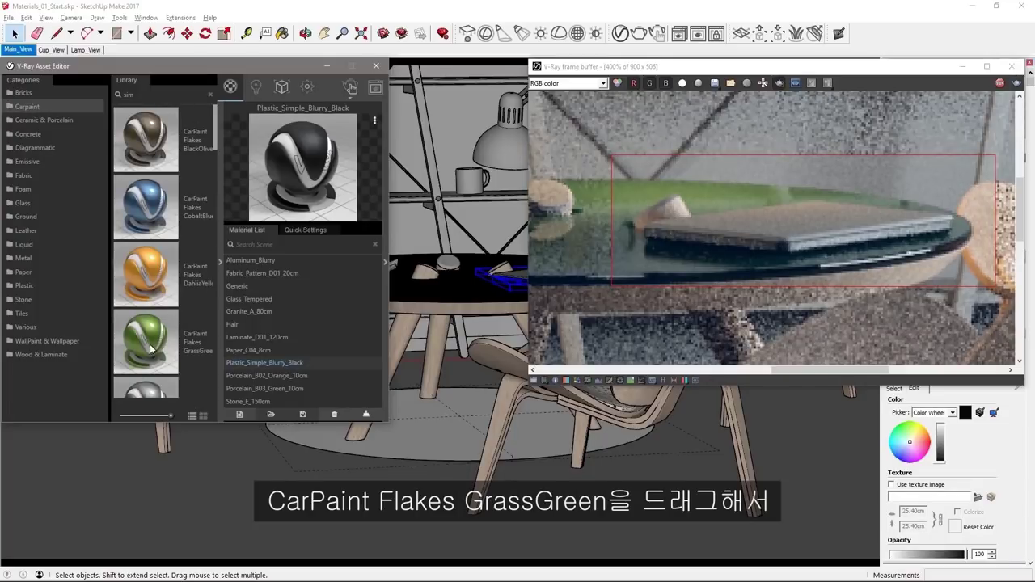
drag(150, 348, 295, 340)
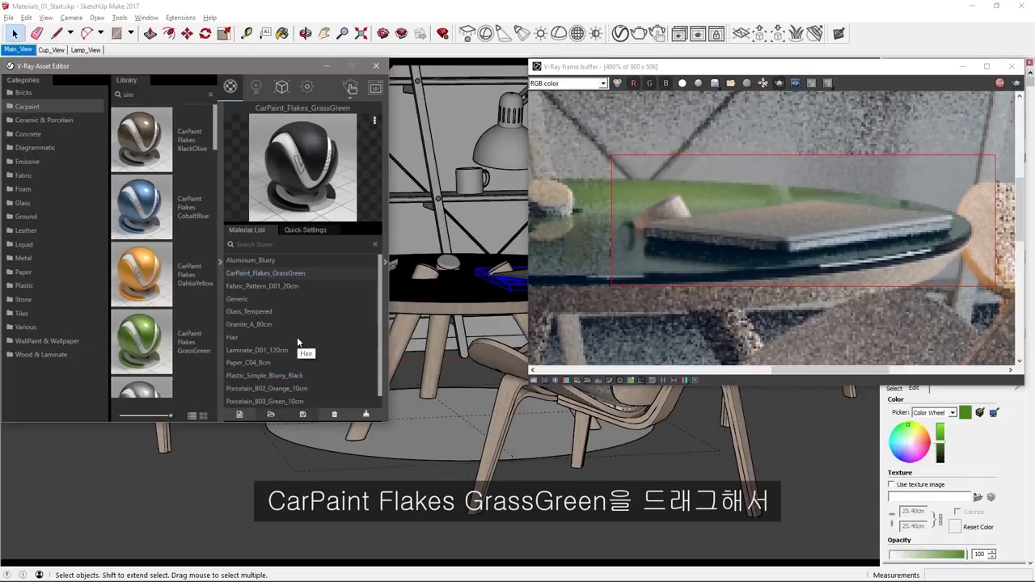
click(520, 276)
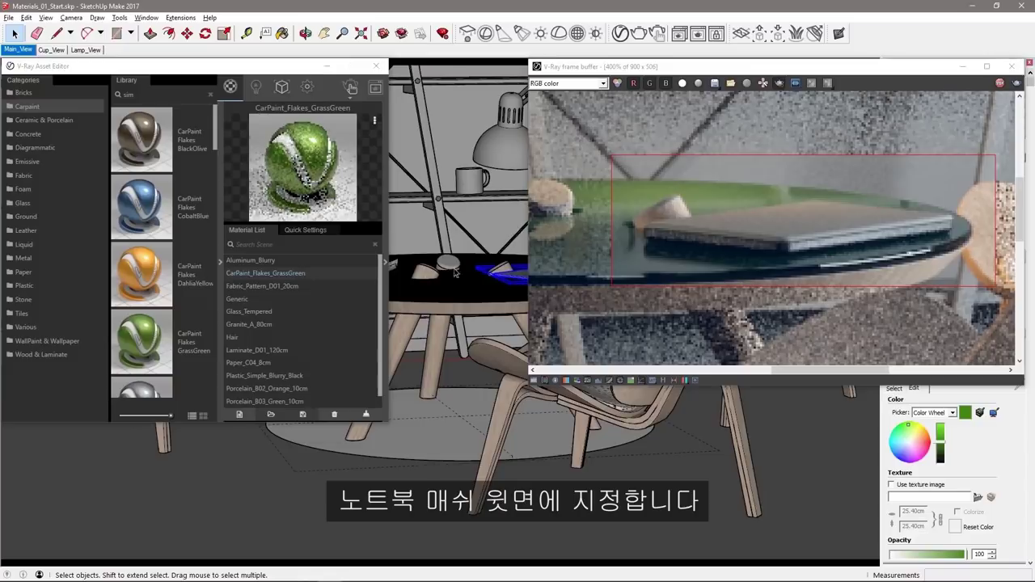
right_click(297, 274)
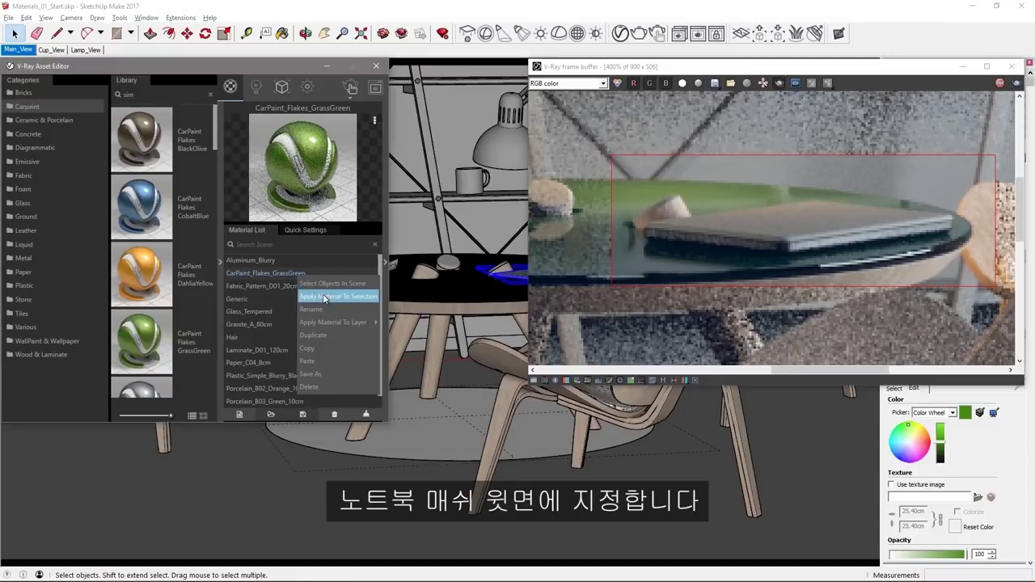
click(323, 294)
- Widen the render region and apply Bricks_Weathered_E02_1m to the back wall
double_click(758, 224)
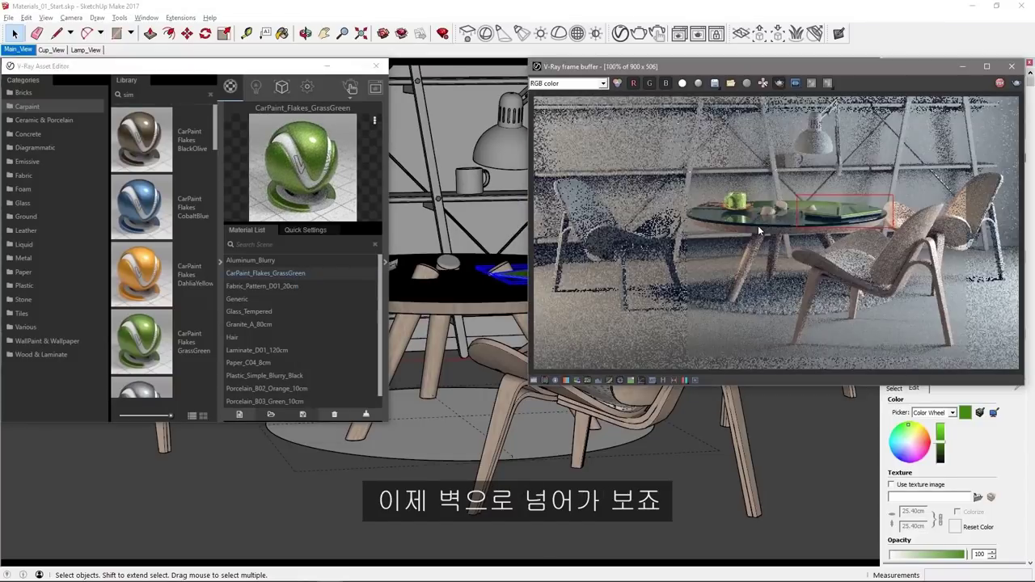
drag(531, 271, 981, 102)
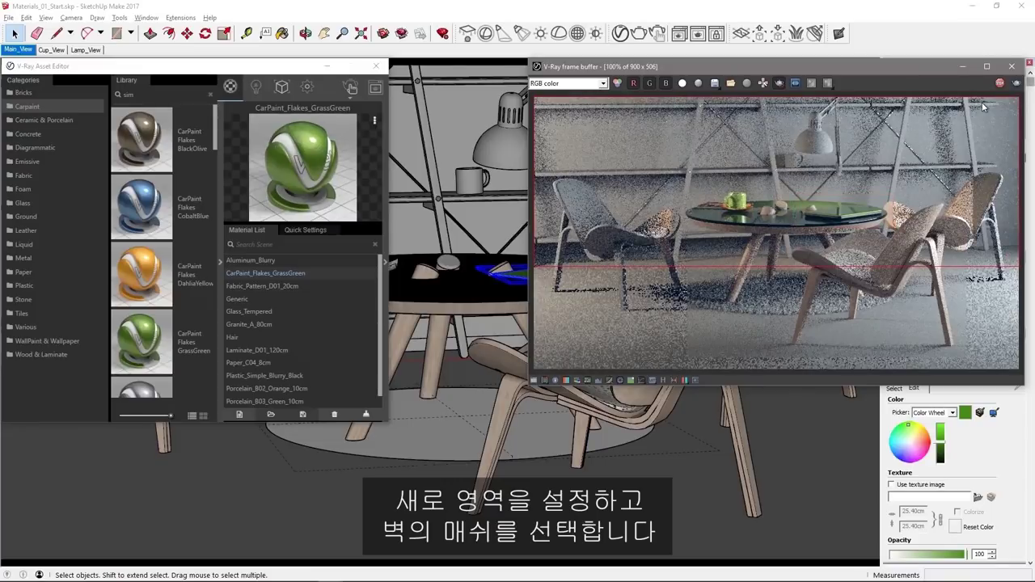
click(452, 122)
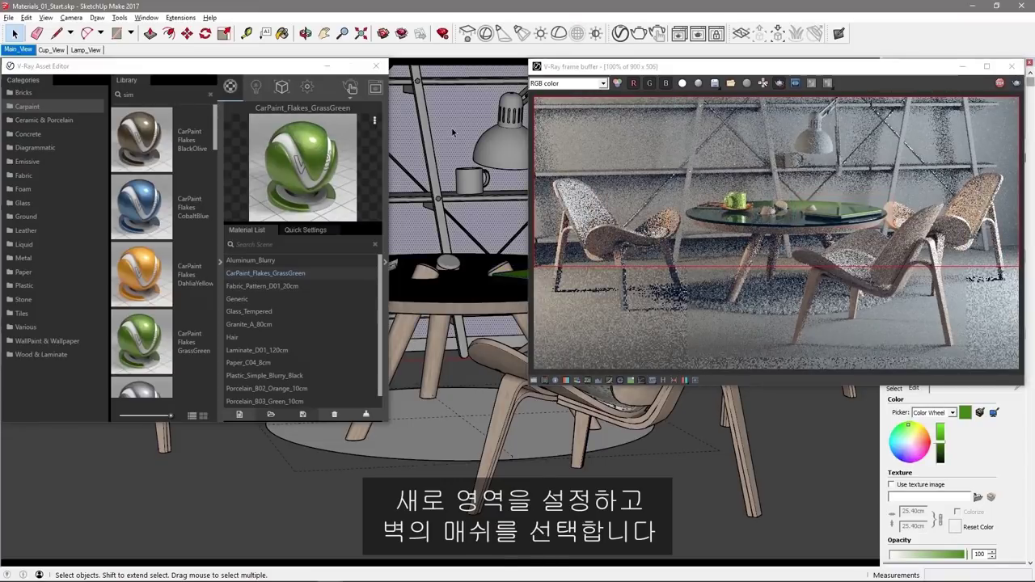
click(80, 92)
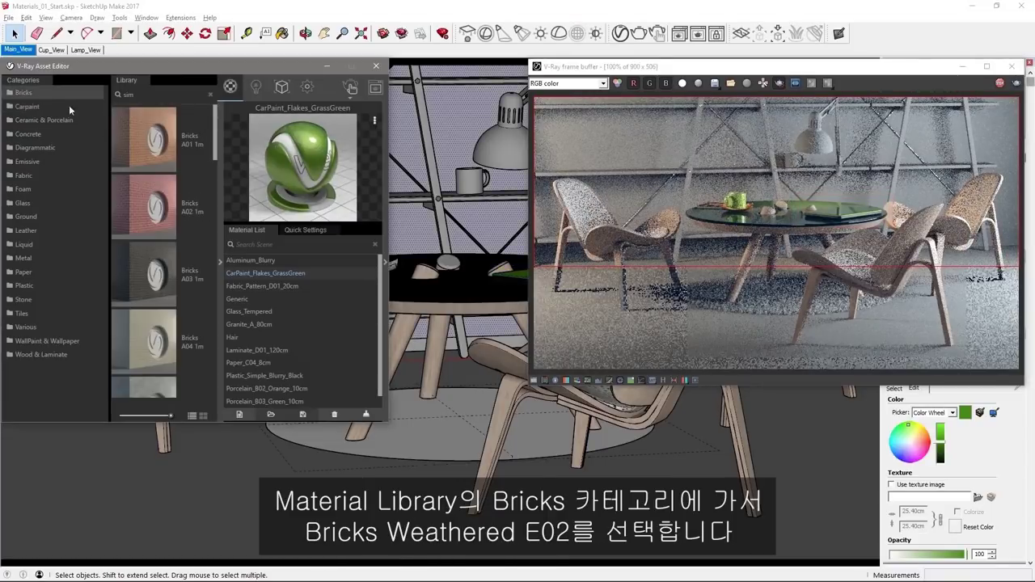
drag(216, 154, 226, 395)
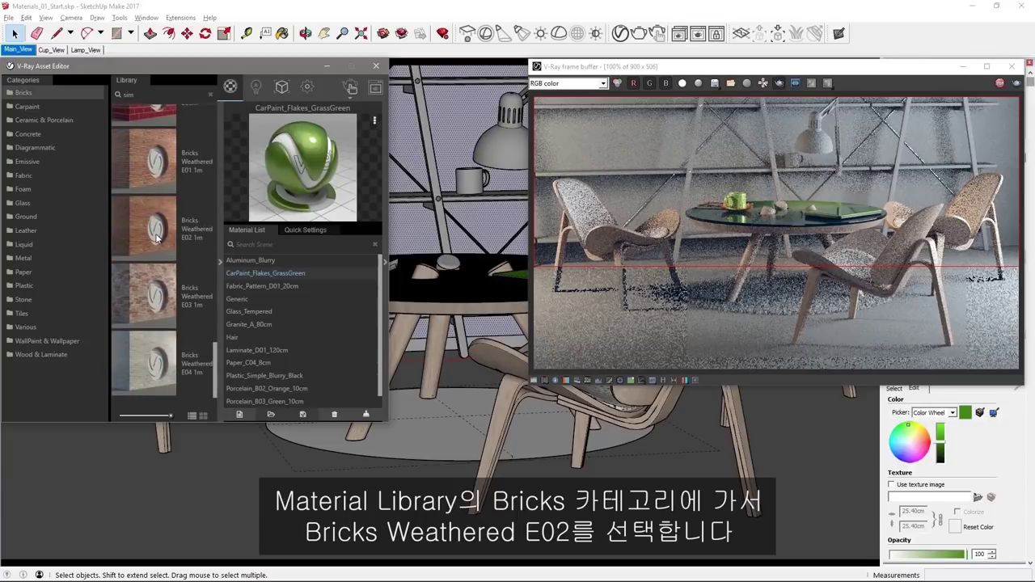
drag(156, 236, 293, 302)
right_click(292, 277)
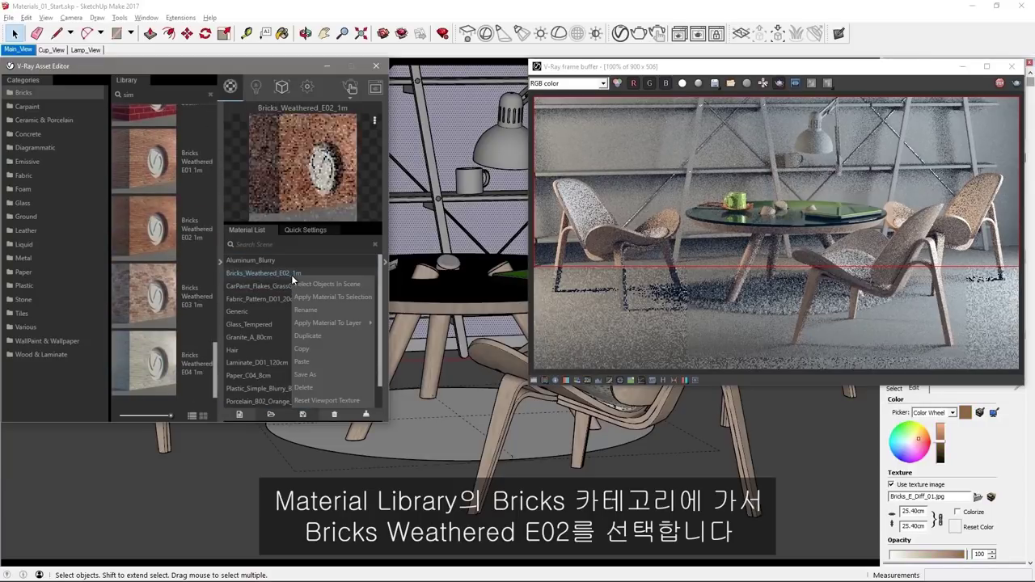
click(314, 297)
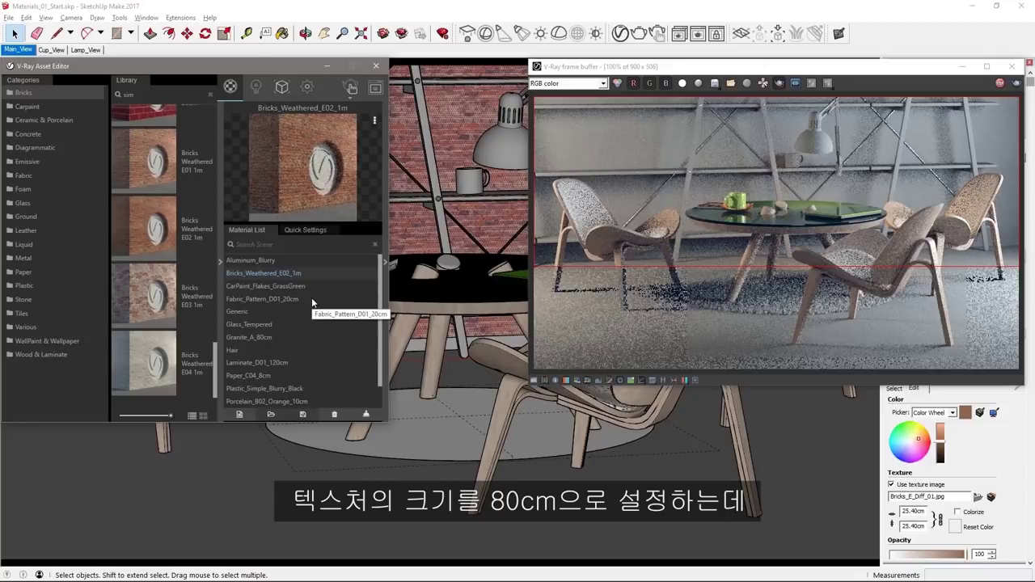
- Set the wall's brick texture width to 80 cm
click(914, 511)
text(80)
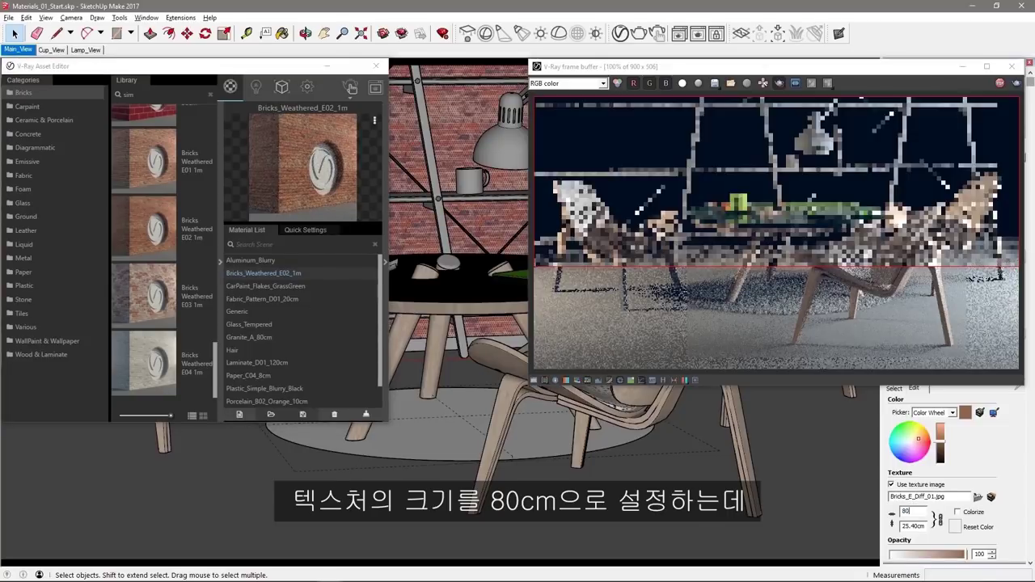
key(Return)
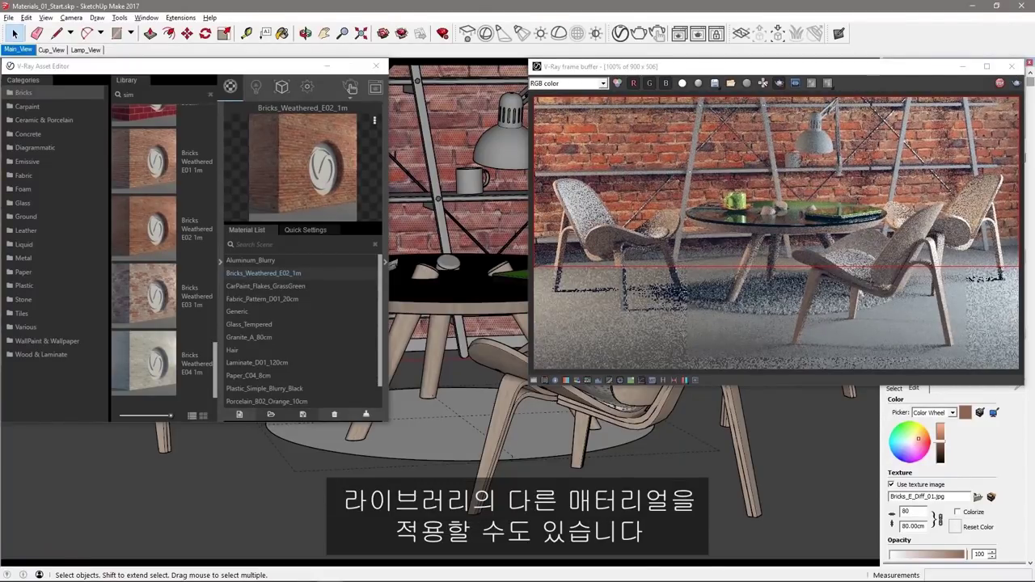
- Replace the wall material with Bricks_Painted_B02_1m
scroll(207, 146, up, 10)
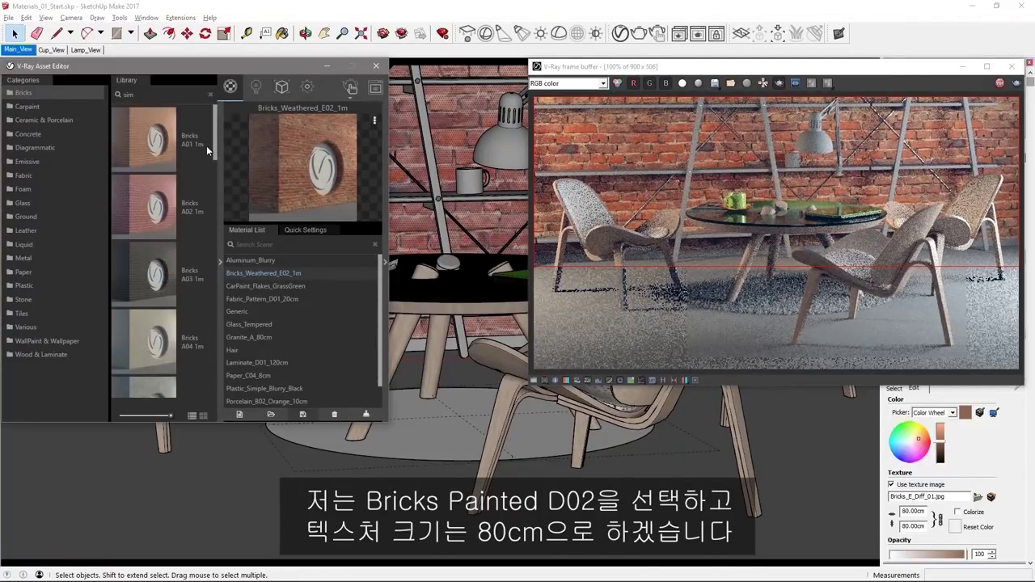
scroll(185, 194, up, 3)
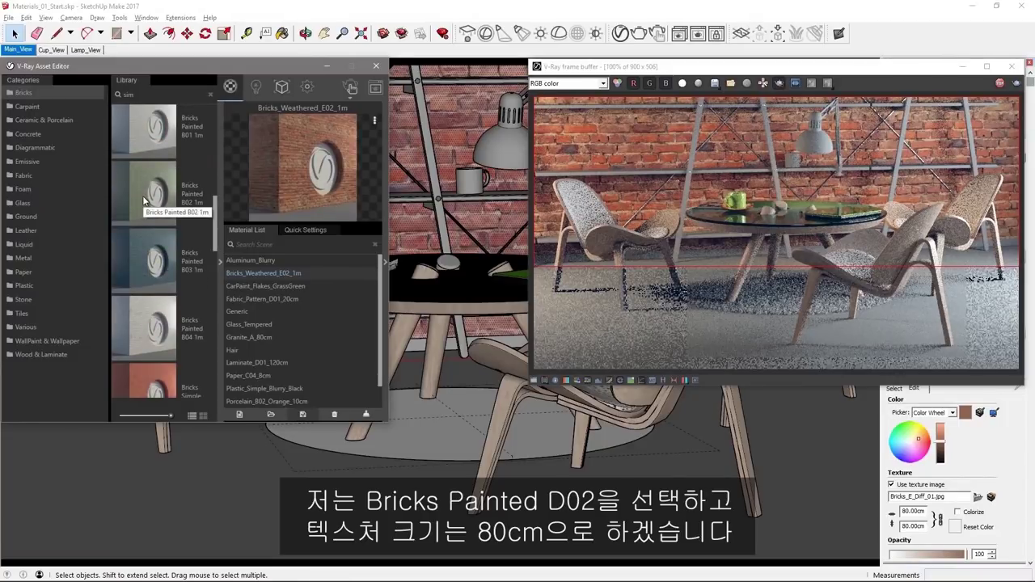
drag(144, 199, 303, 292)
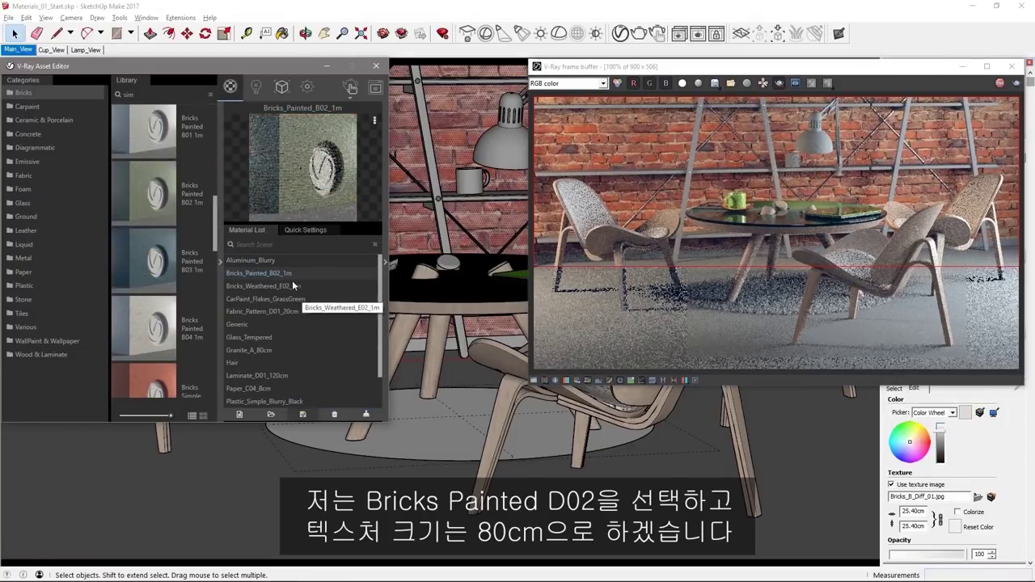
right_click(291, 275)
click(334, 296)
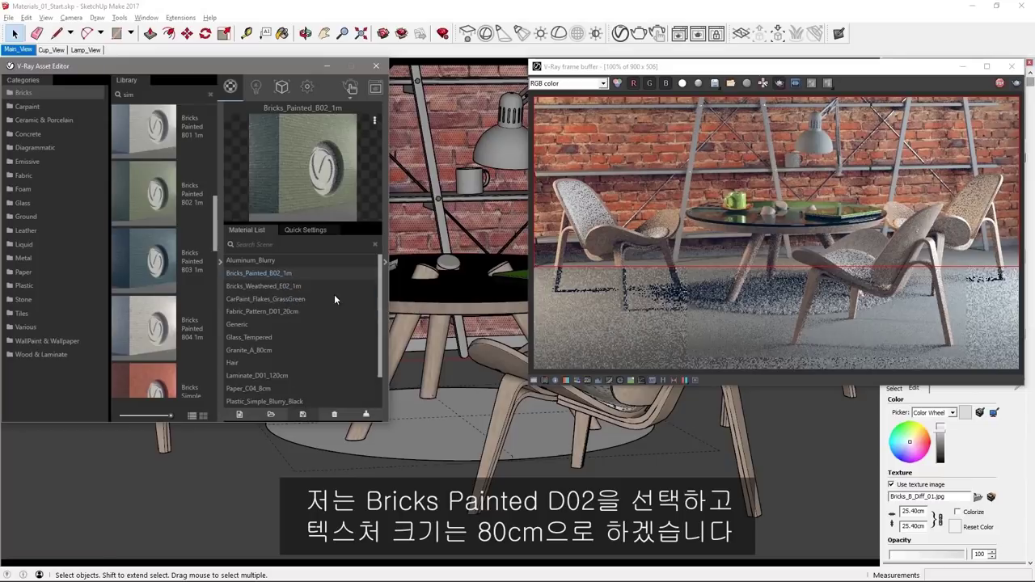
- Size the painted brick texture to 80 cm and expand its V-Ray parameters
double_click(914, 511)
text(80)
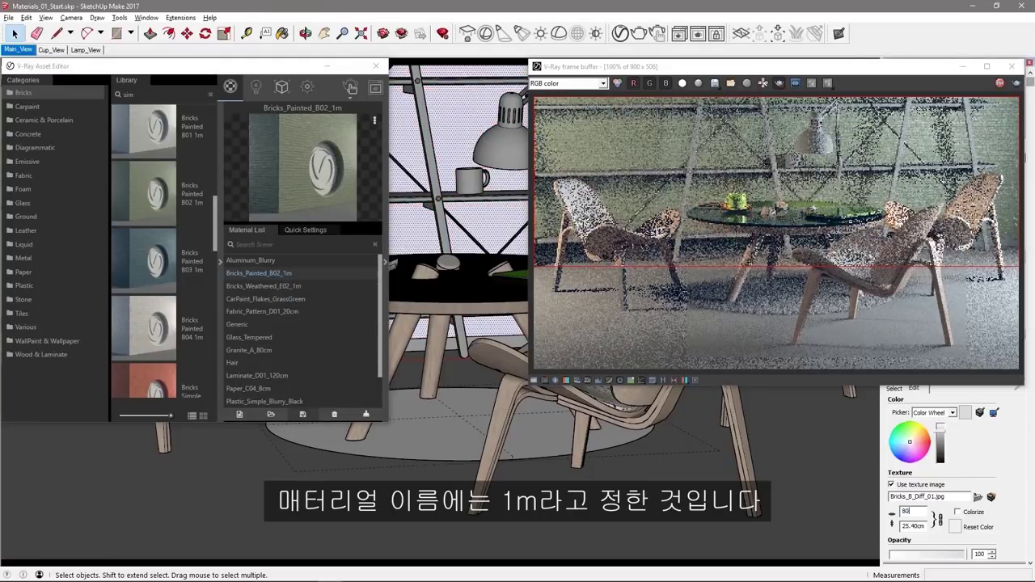
key(Return)
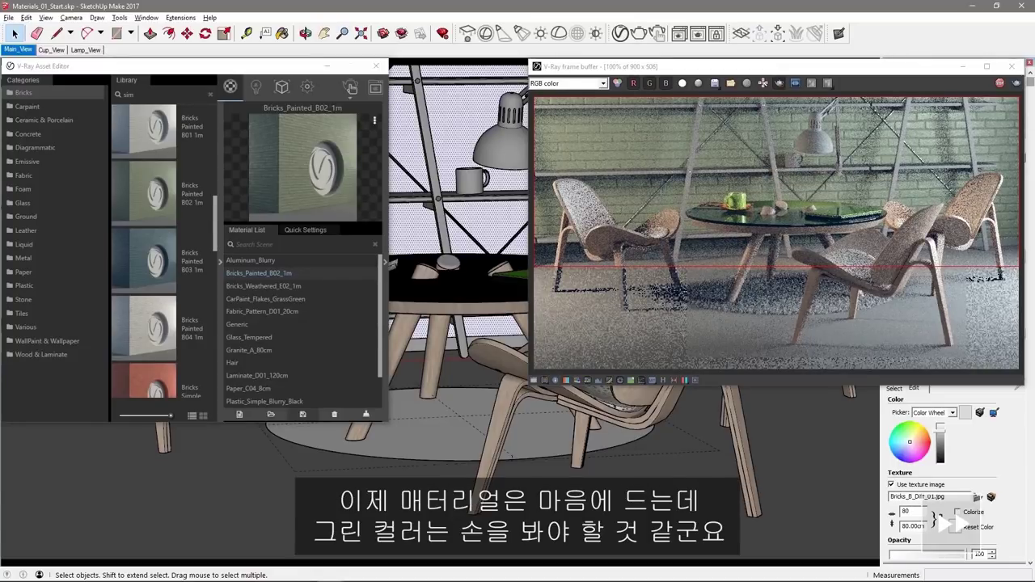
click(387, 265)
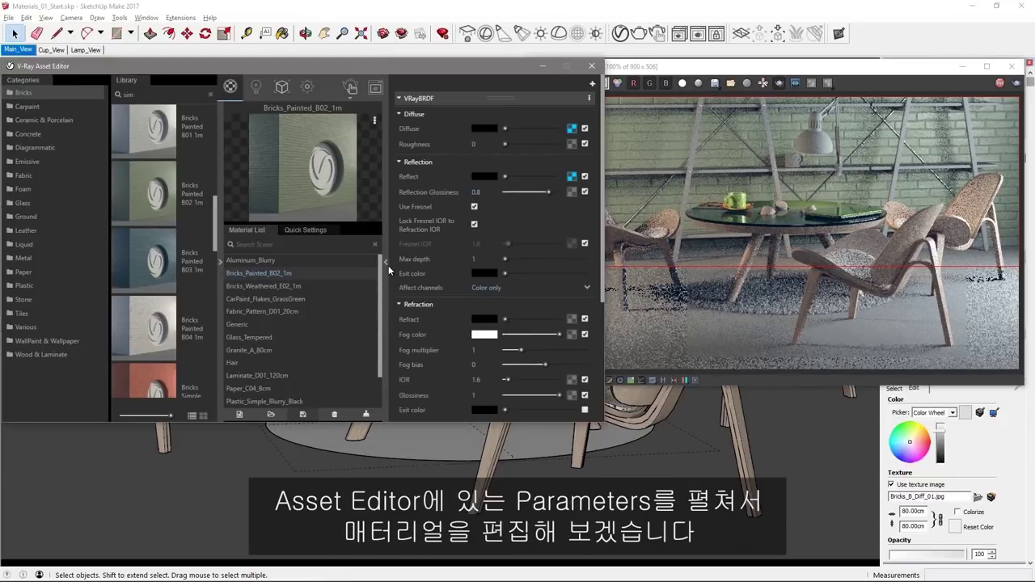
- Change the diffuse Source A colour to a light grey with zero saturation
click(572, 128)
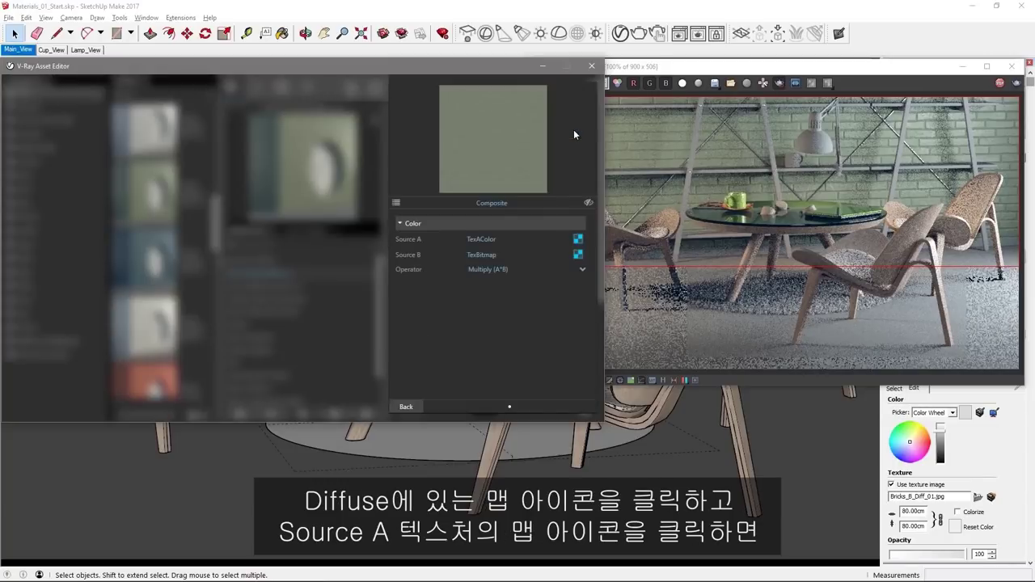
click(576, 240)
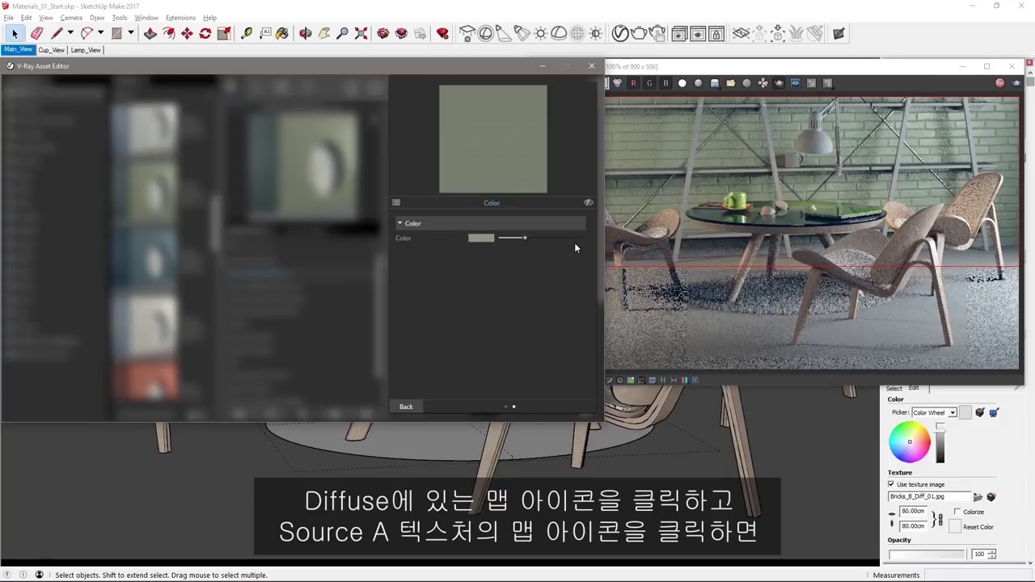
click(482, 238)
mouse_move(156, 87)
mouse_down()
mouse_move(275, 102)
mouse_move(355, 170)
mouse_up()
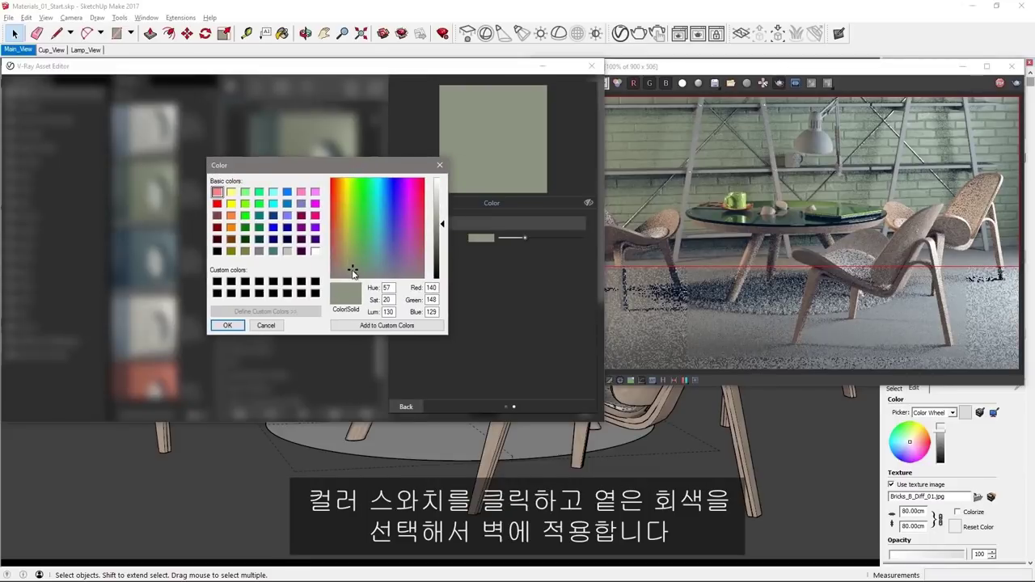
click(352, 277)
drag(436, 215, 441, 204)
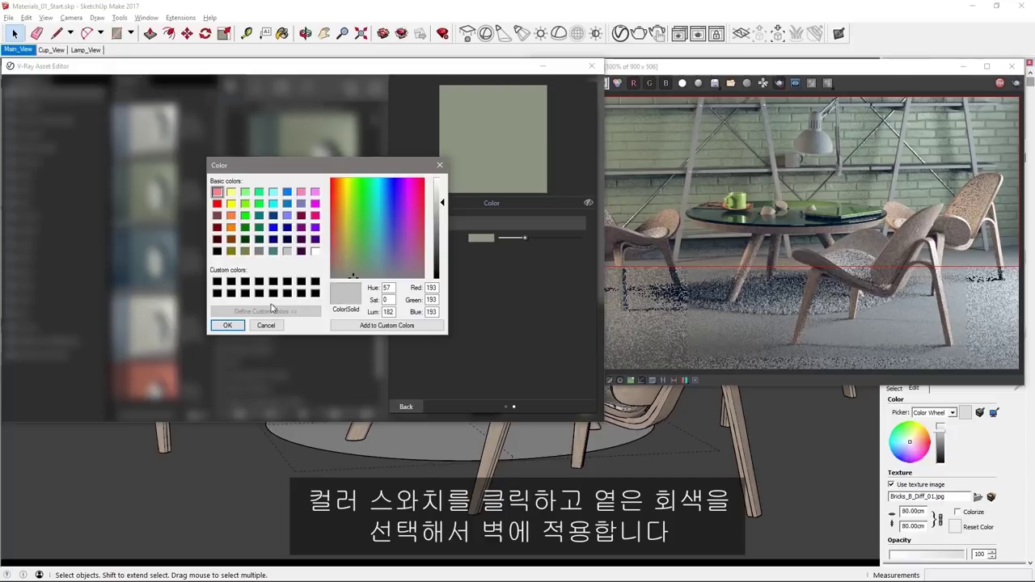
click(231, 326)
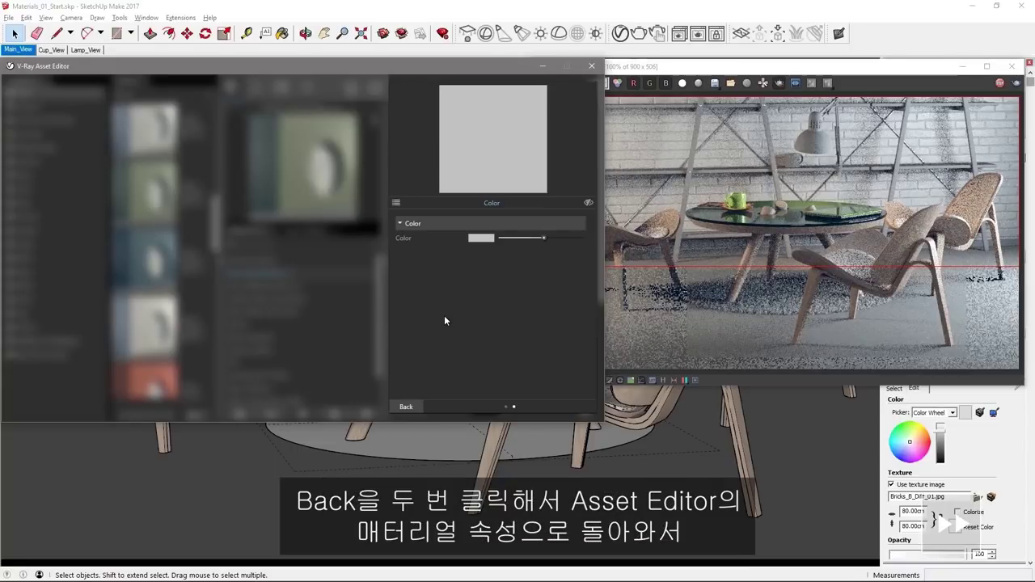
- Return to the brick material's top level and set the render region over the floor
click(401, 407)
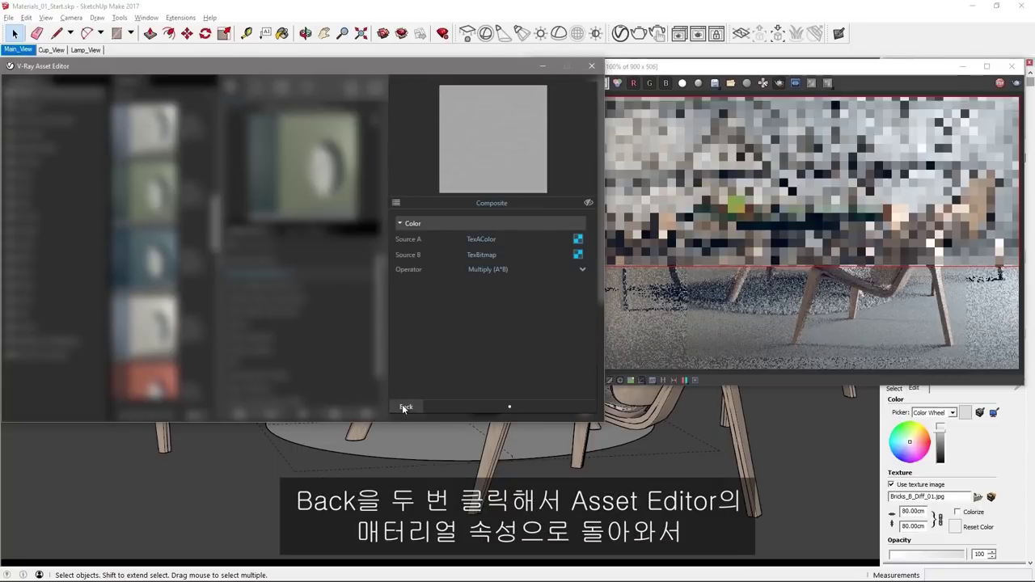
click(401, 406)
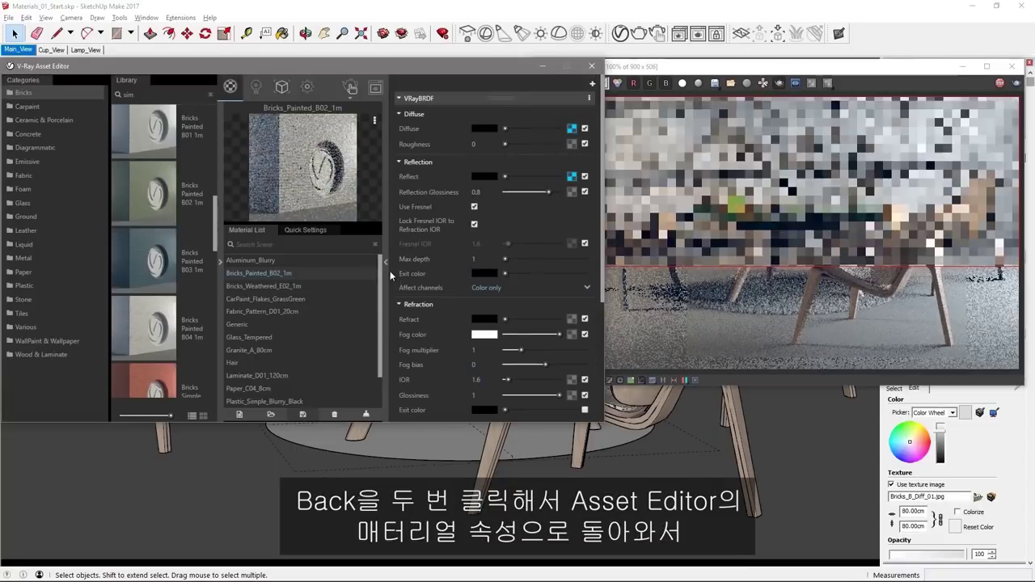
click(386, 262)
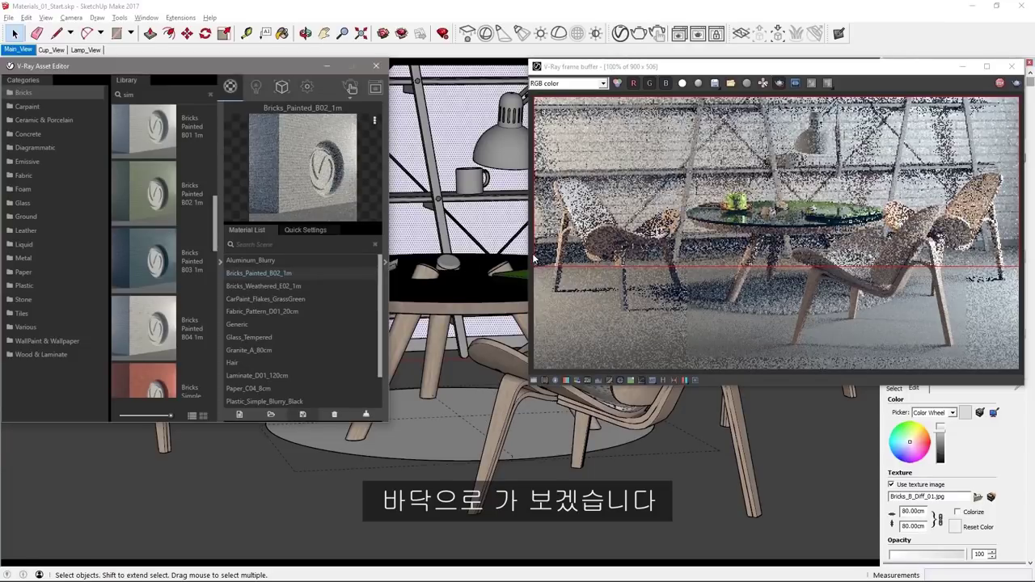
drag(532, 253, 1019, 369)
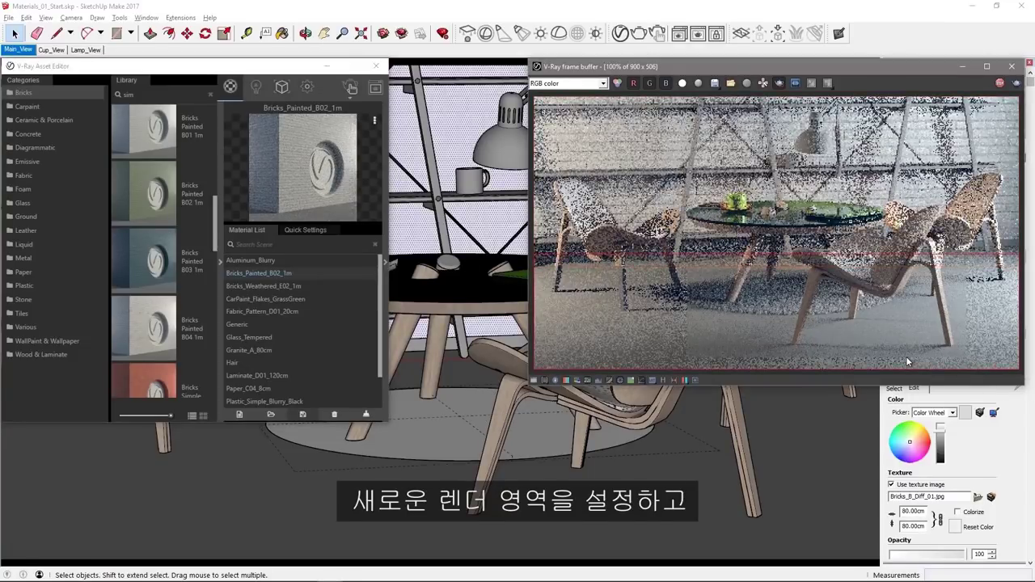
- Add Concrete_Simple_C01_2m to the scene and apply it to the floor
click(37, 135)
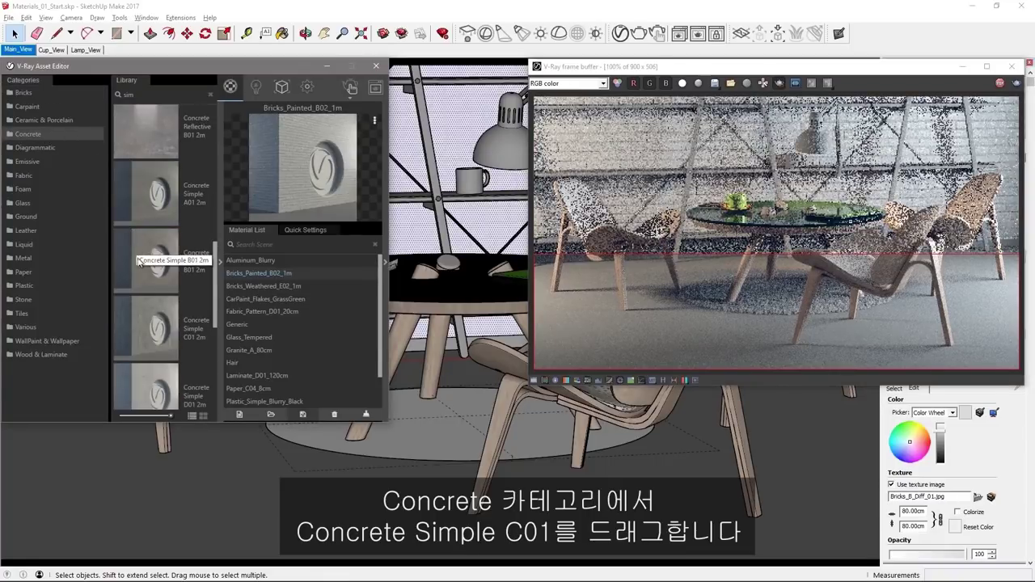
drag(149, 320, 291, 328)
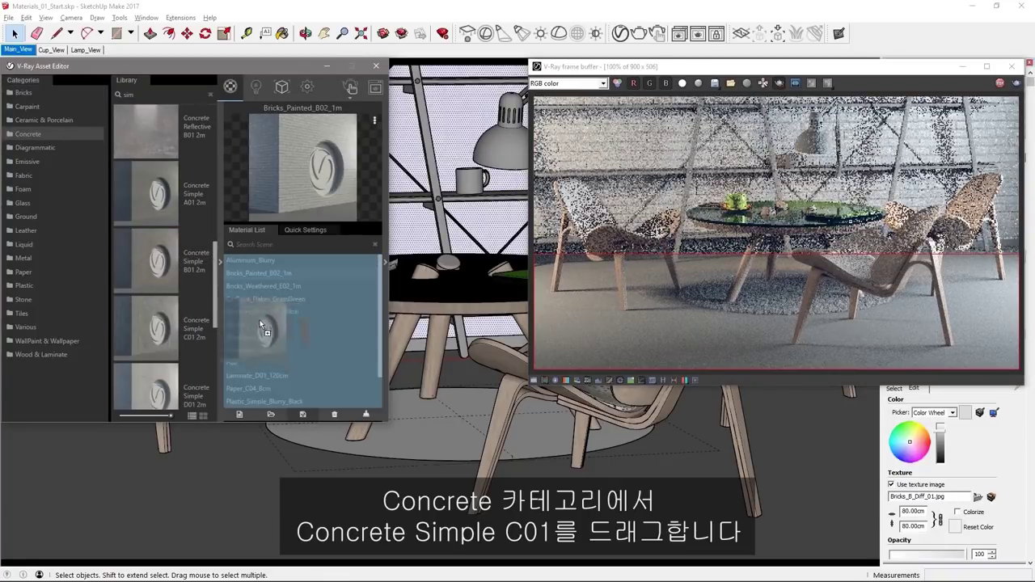
click(244, 466)
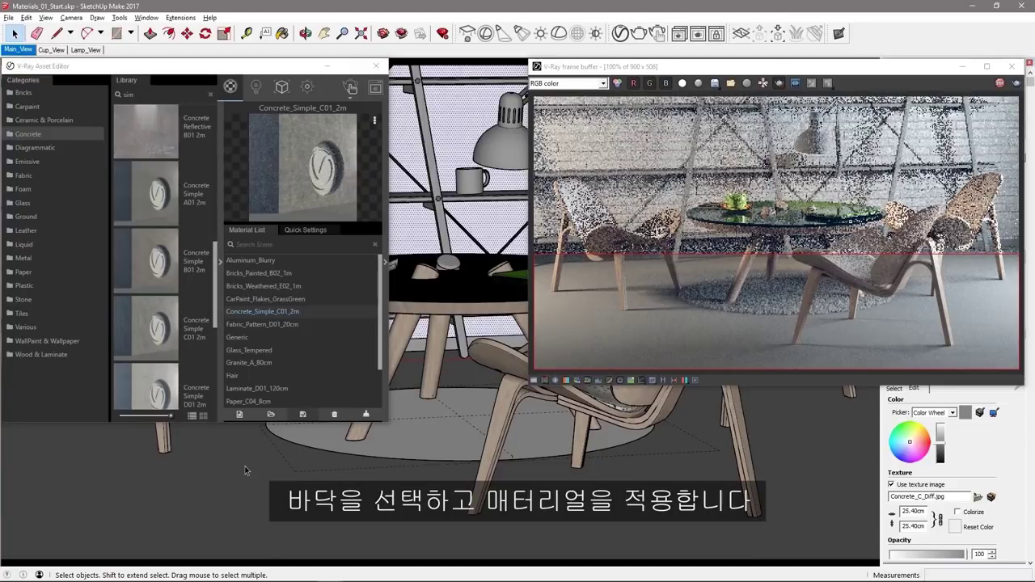
right_click(279, 310)
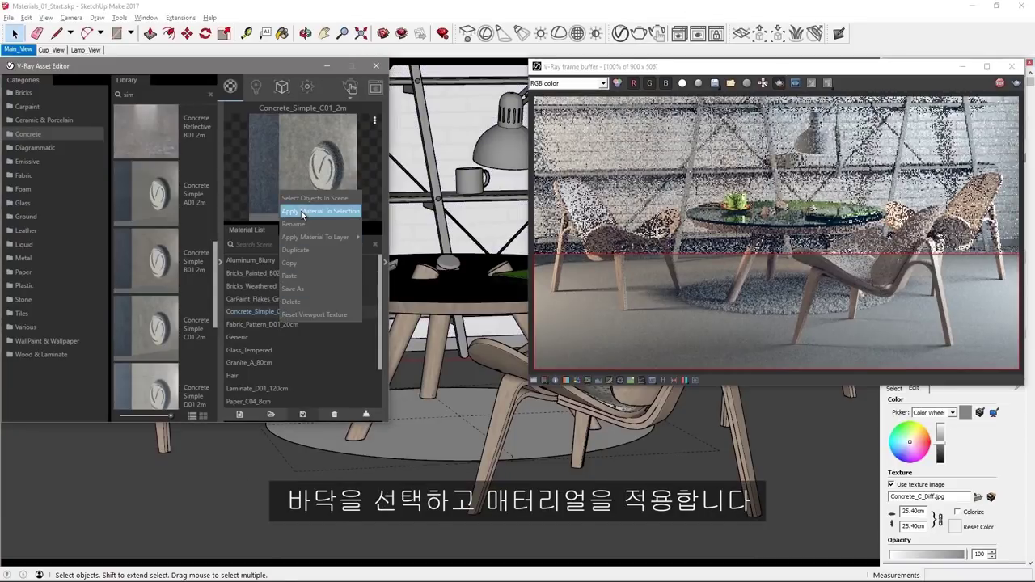
click(301, 210)
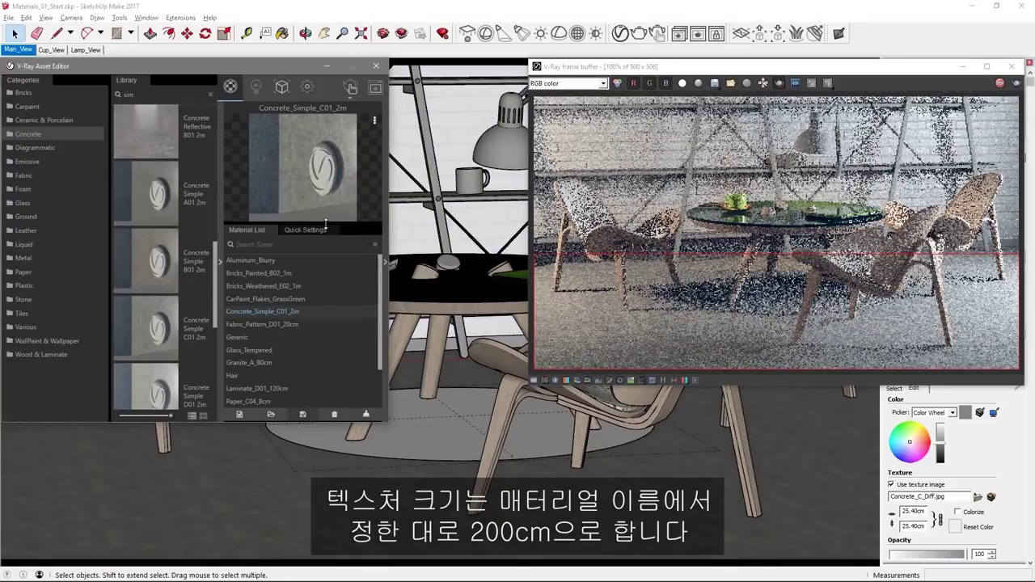
- Set the floor's concrete texture width to 200 cm
double_click(914, 512)
text(200)
key(Return)
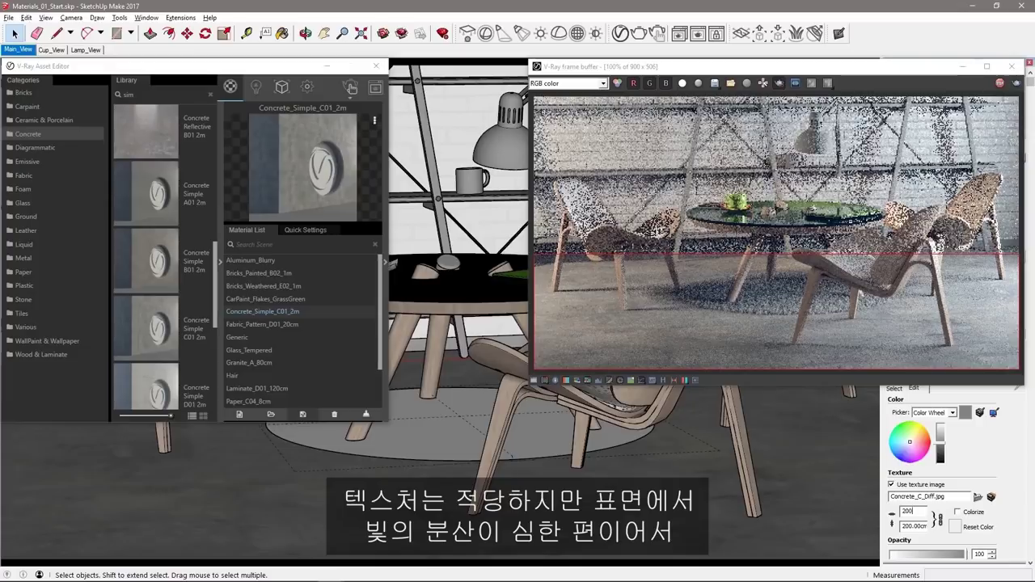
- Zoom the render to inspect the floor corner and reopen the concrete parameters
click(590, 317)
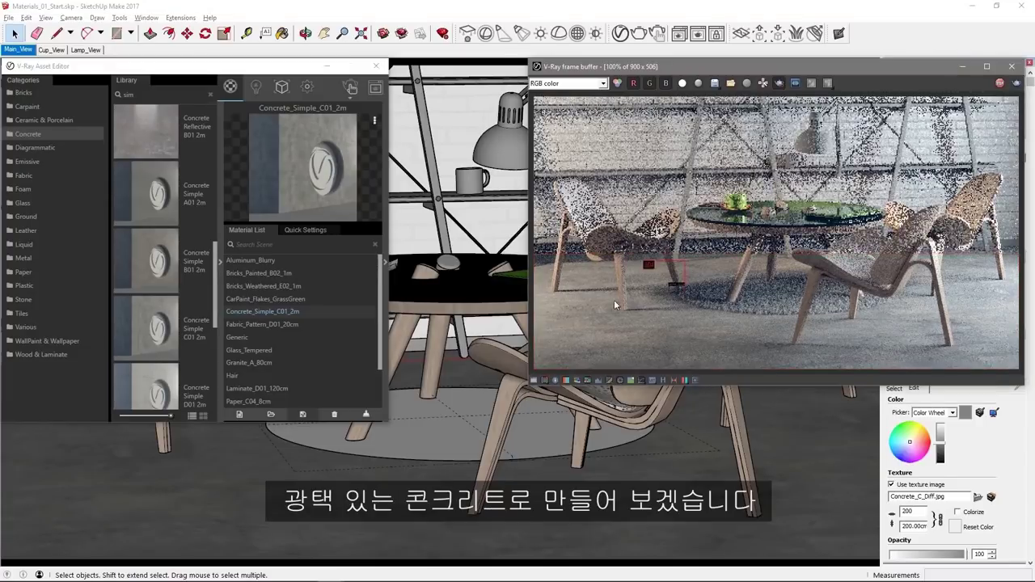
scroll(608, 318, up, 1)
middle_drag(609, 322, 720, 253)
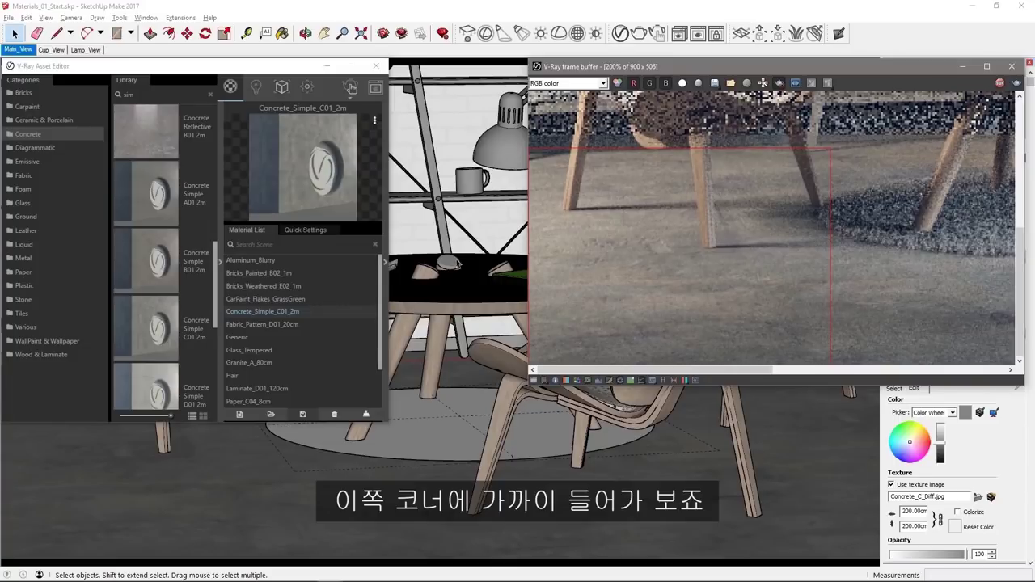
click(386, 267)
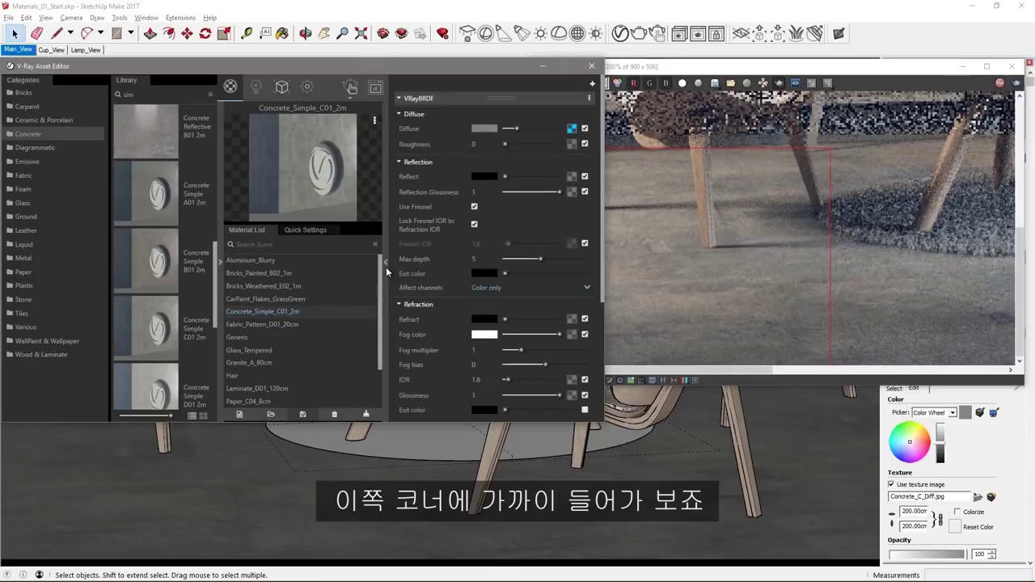
- Copy the concrete diffuse texture into the Reflect map slot
right_click(573, 132)
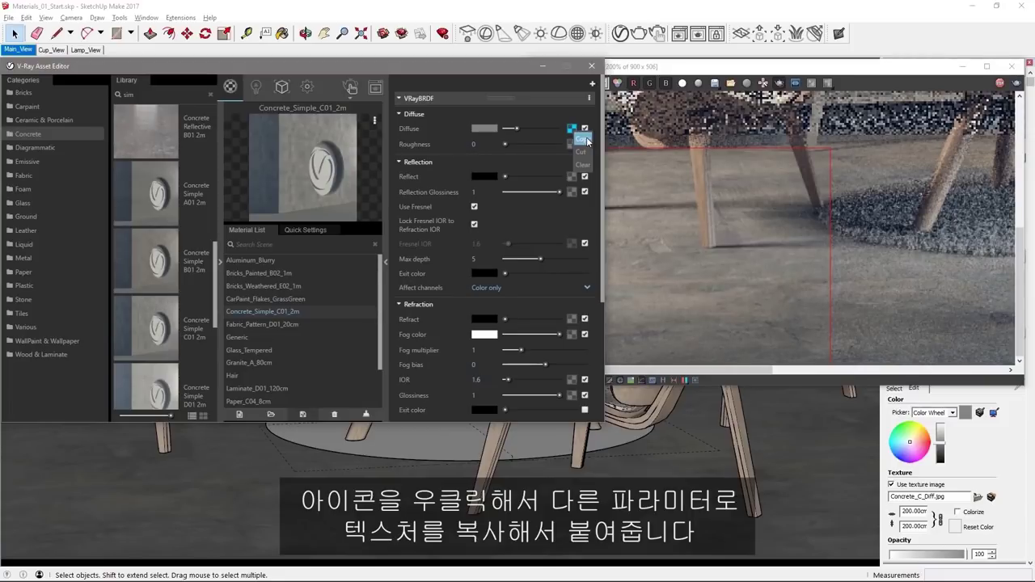
click(587, 141)
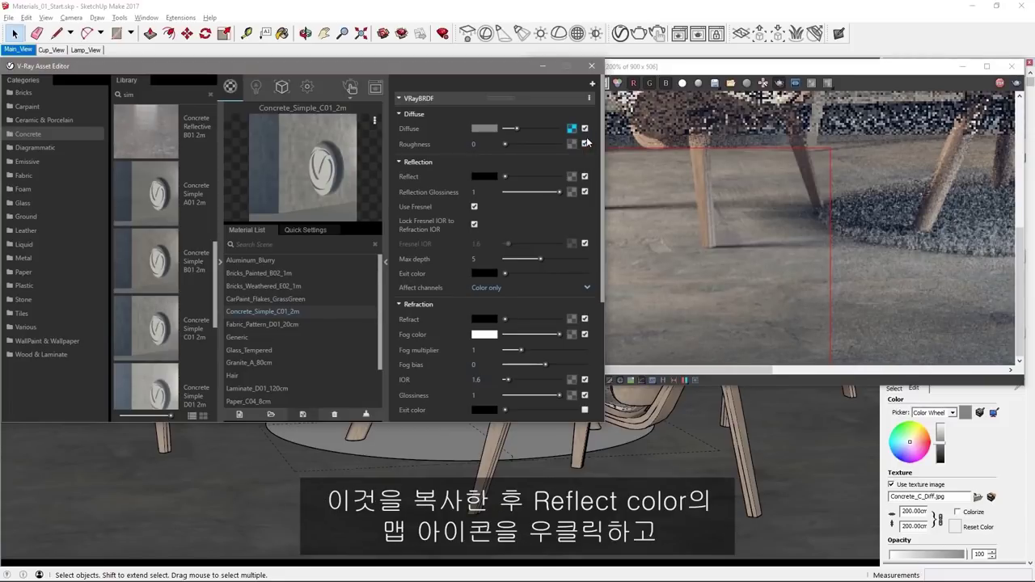
right_click(572, 177)
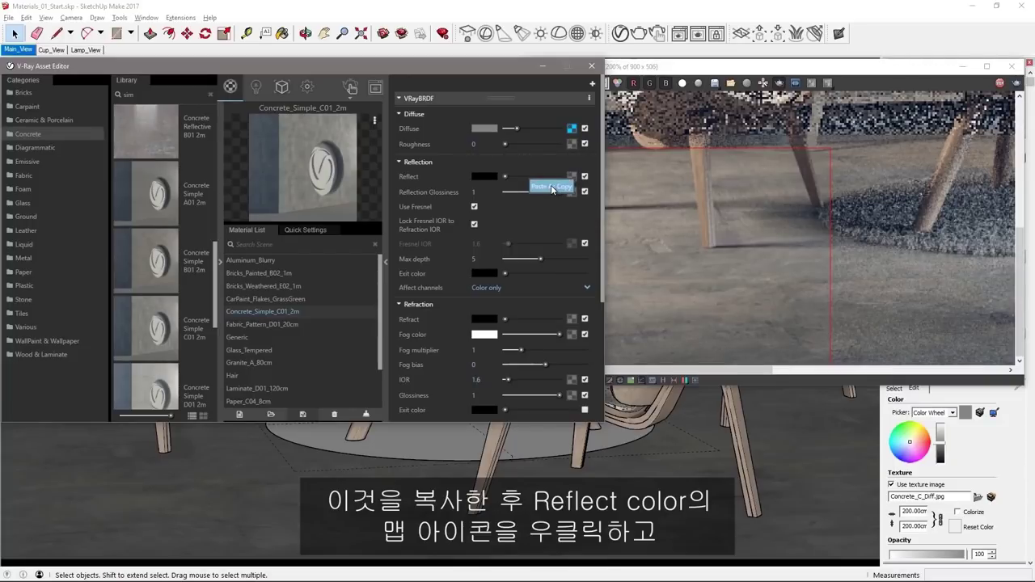
click(552, 187)
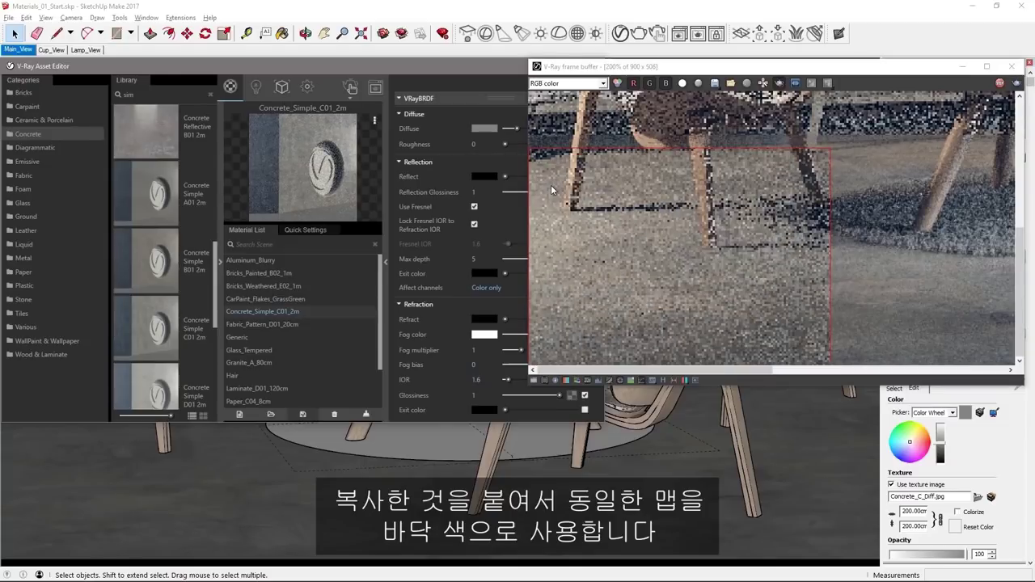
- Hide the material library, shift the editor left, and bring up the Reflect map's options
click(221, 262)
drag(405, 68, 287, 70)
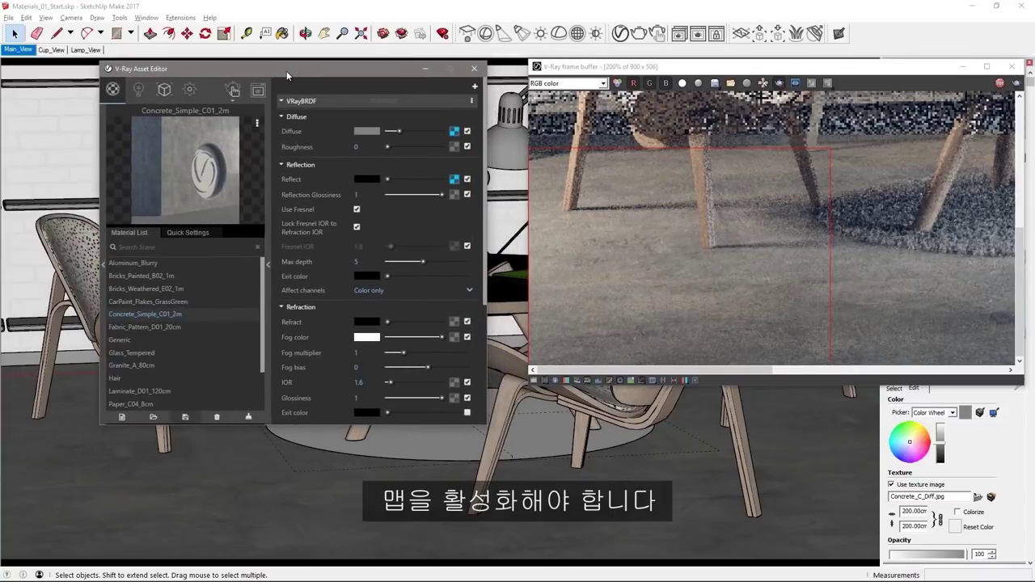
right_click(456, 183)
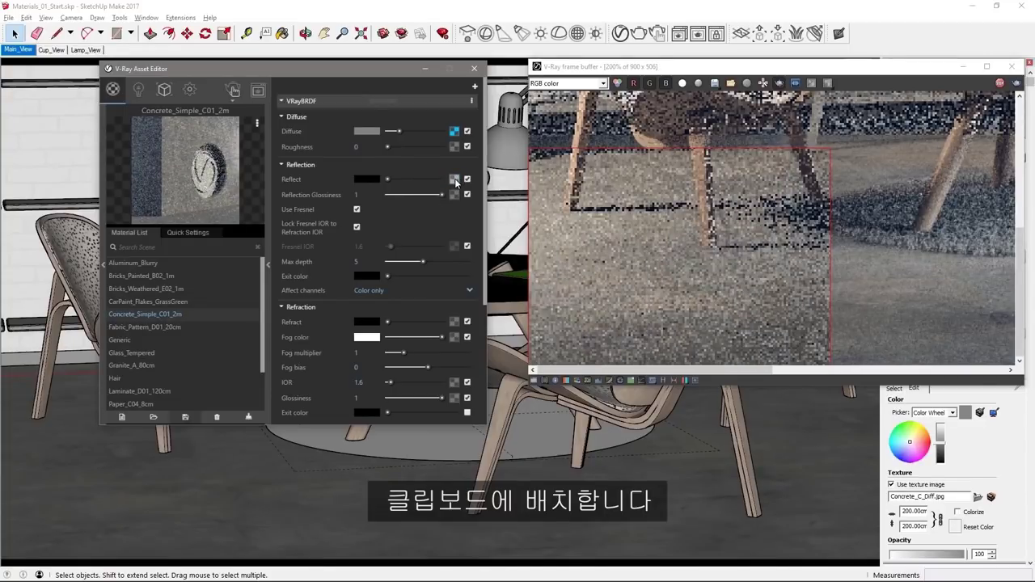
- Make the Reflect map a Color Correction of the concrete texture, brightness 1, contrast 3
click(454, 179)
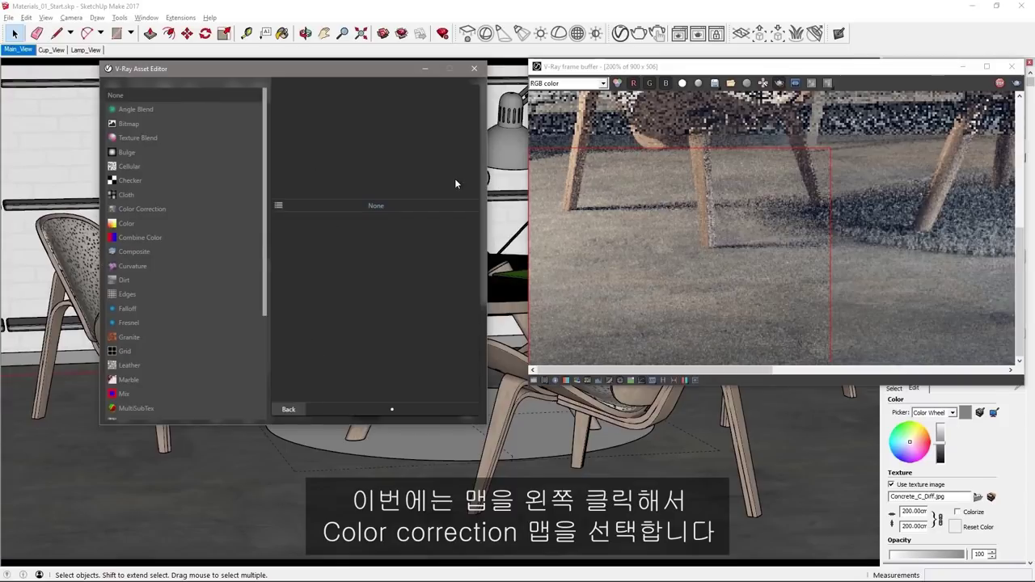
click(189, 209)
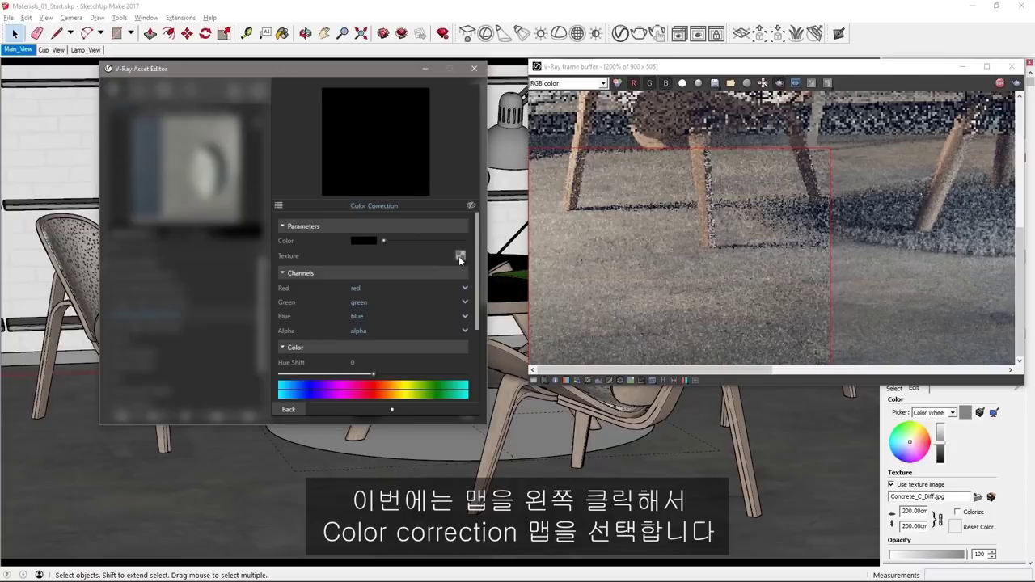
right_click(459, 256)
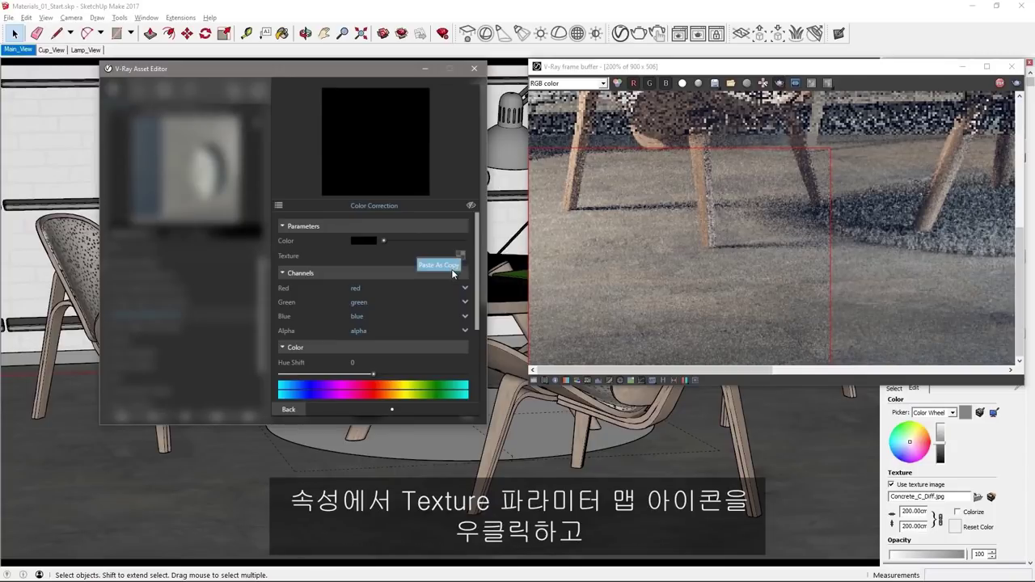
click(450, 272)
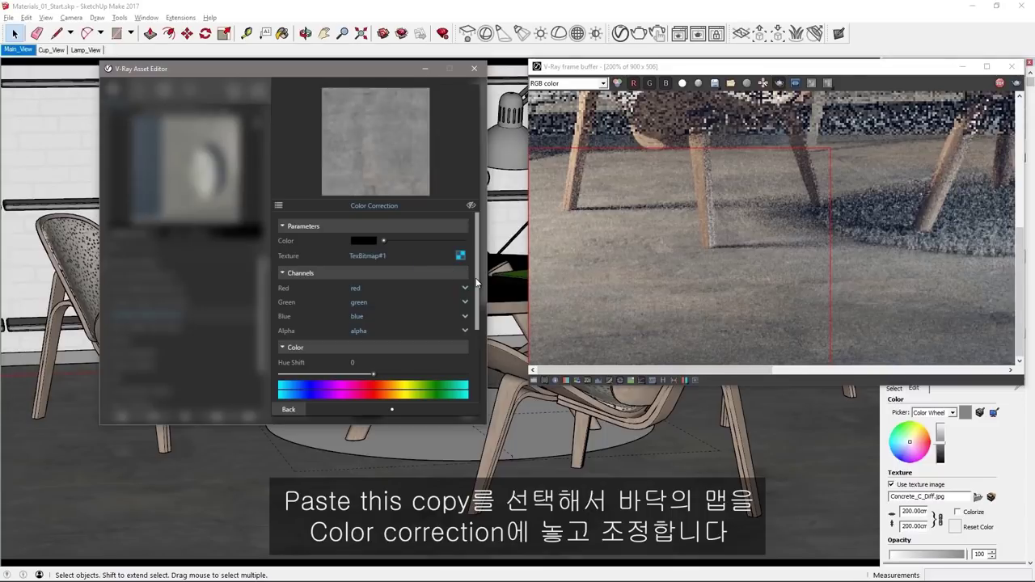
drag(479, 282, 478, 394)
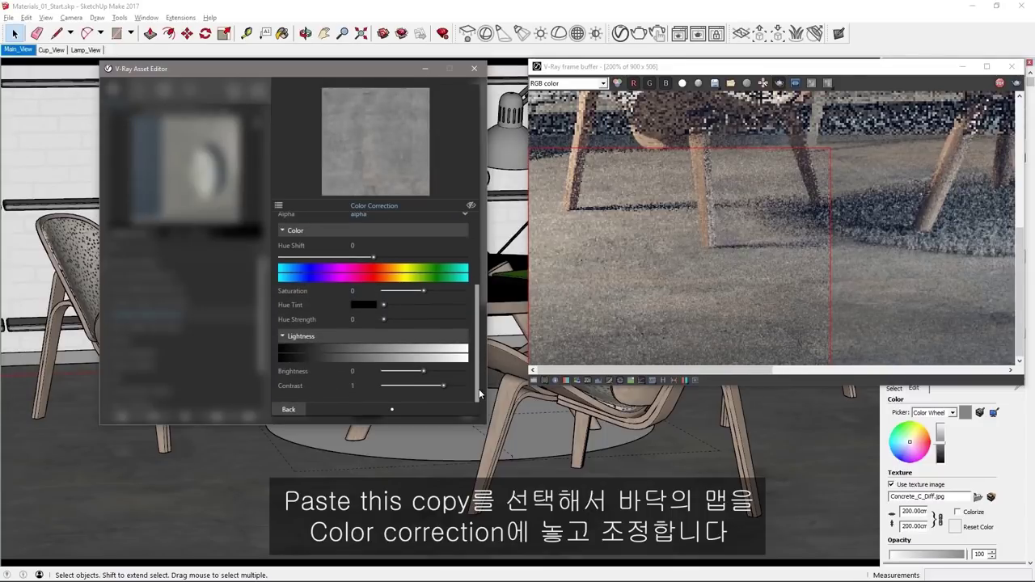
click(358, 385)
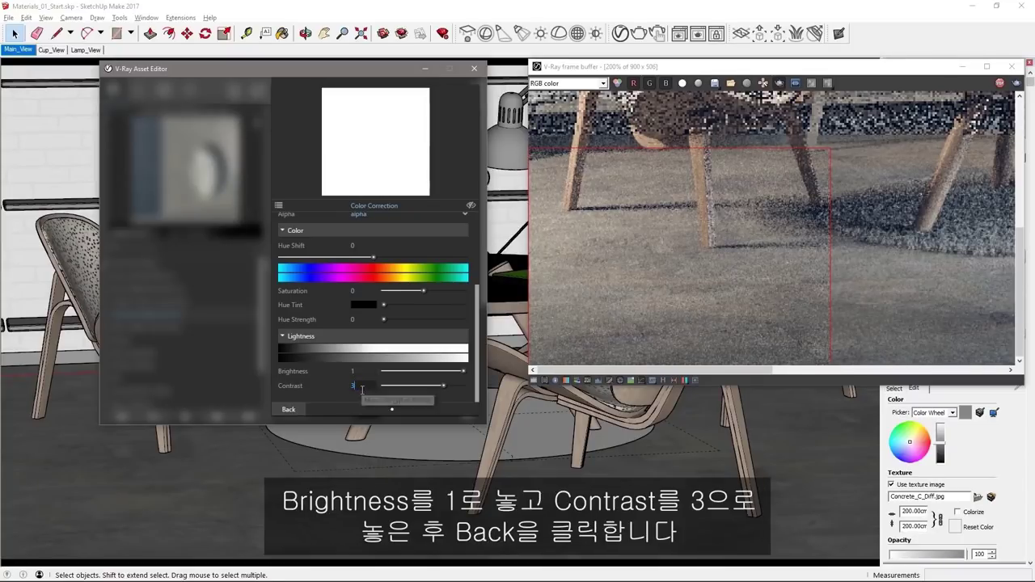
text(3)
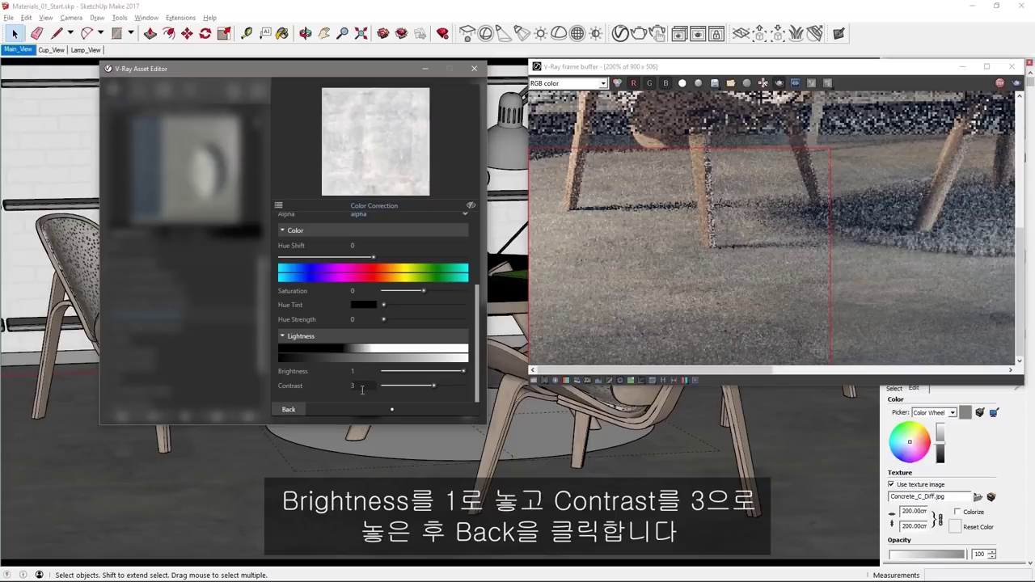
click(297, 411)
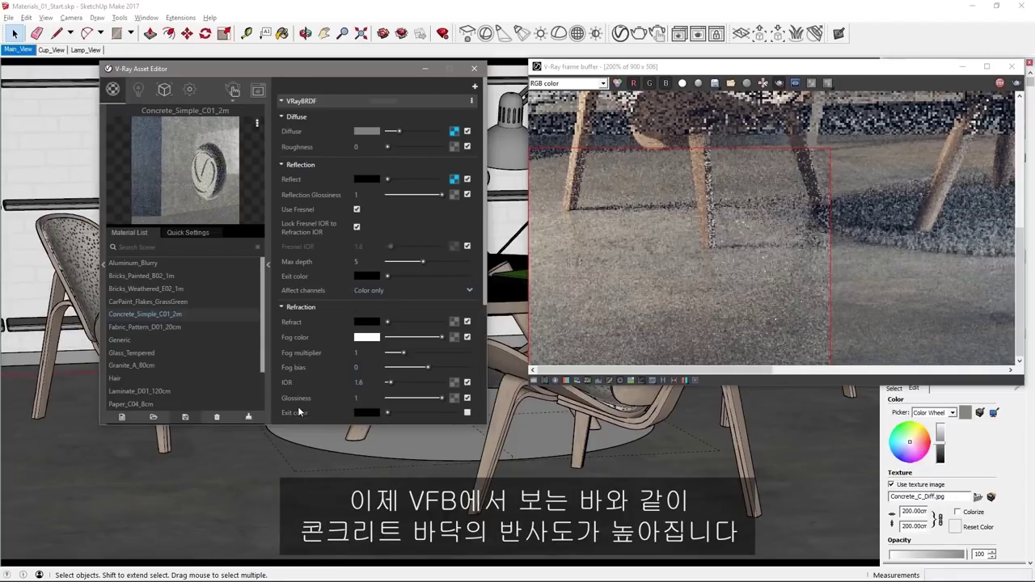
- Re-render a region covering the whole floor strip, then collapse and reposition the material editor
double_click(700, 240)
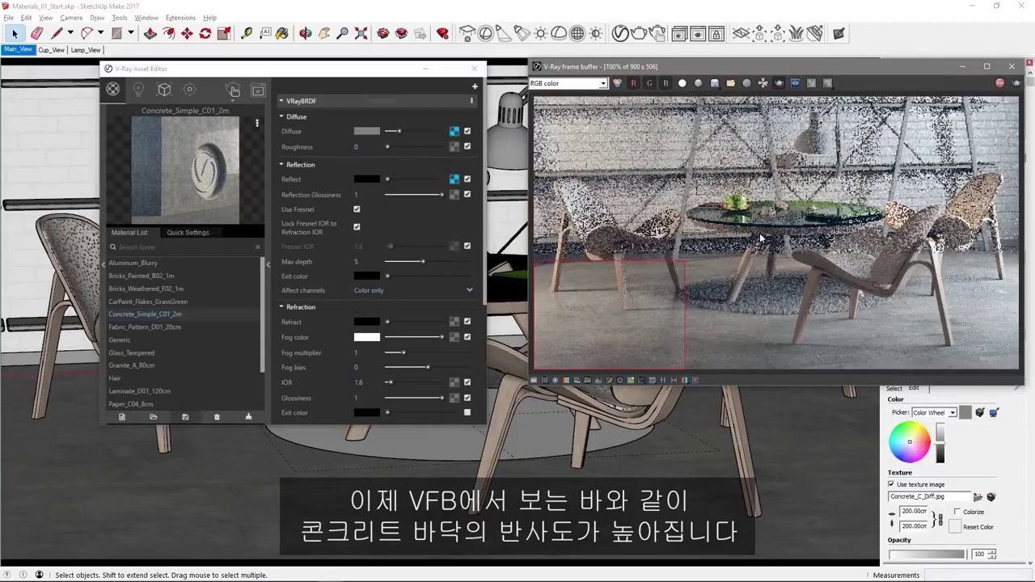
scroll(823, 211, up, 1)
drag(807, 205, 1014, 363)
double_click(940, 317)
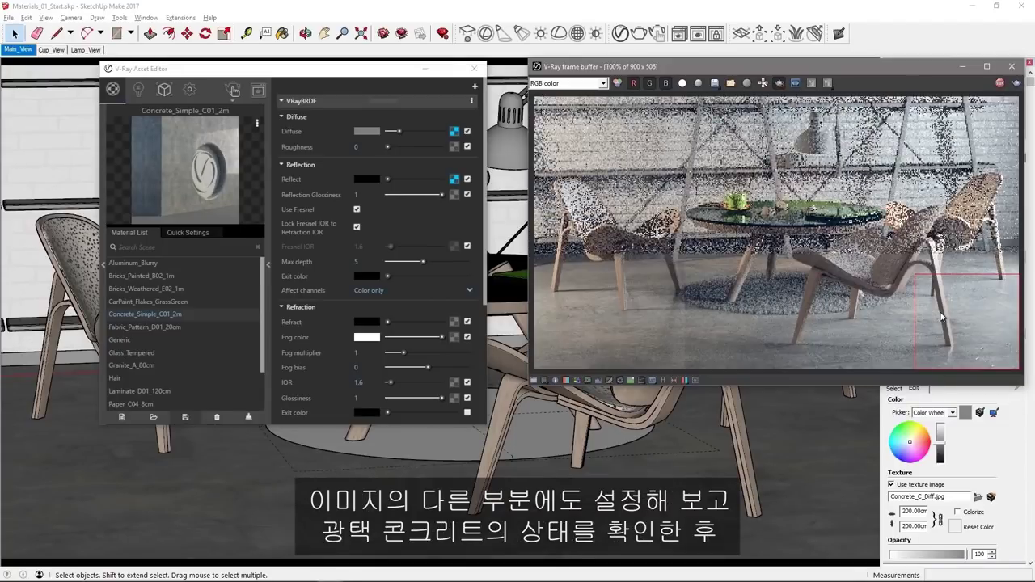
drag(532, 238, 947, 377)
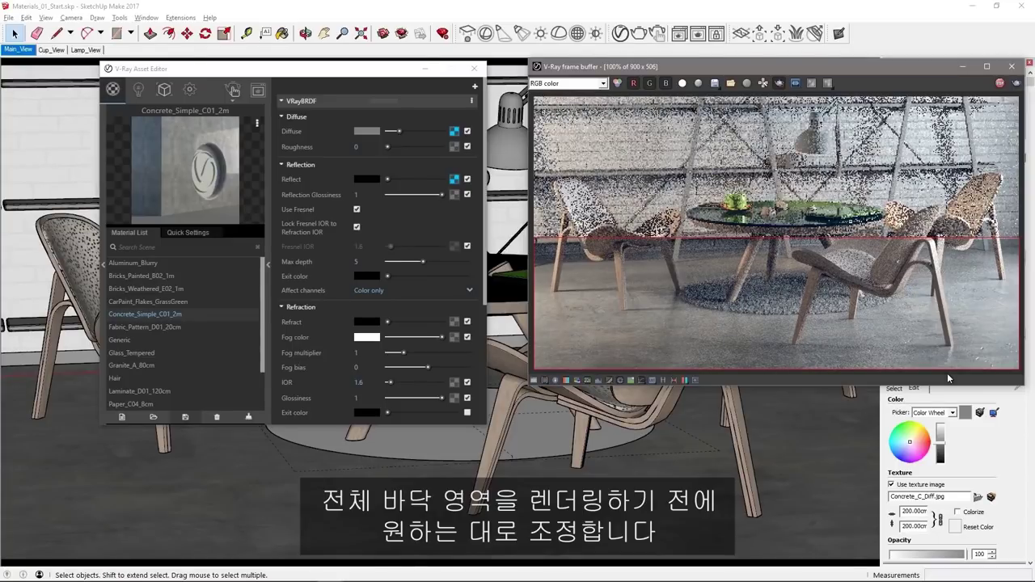
click(268, 263)
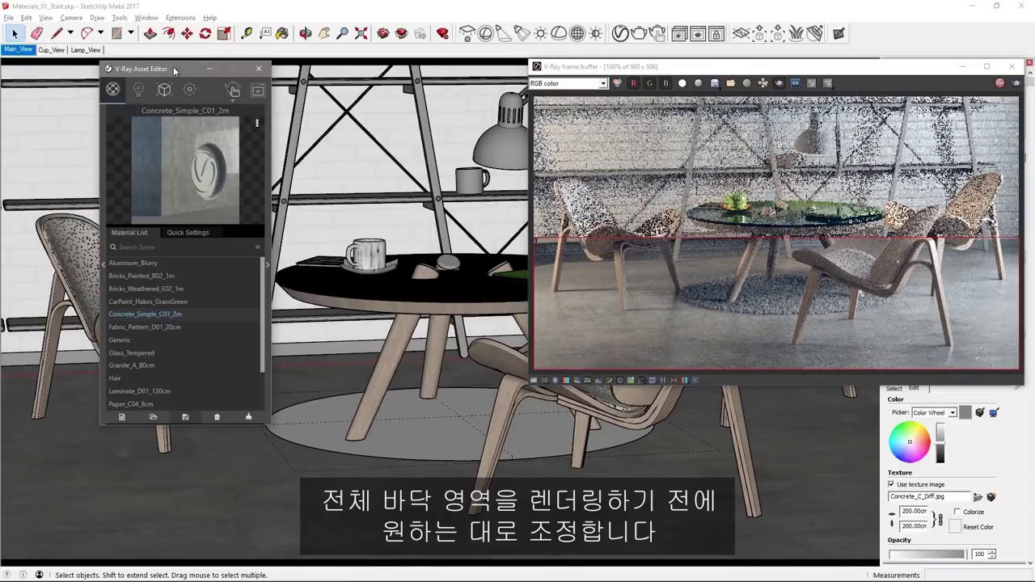
drag(173, 67, 298, 65)
- Apply Flooring_Parquet_Geometric_A01 from Wood & Laminate to the floor
click(228, 257)
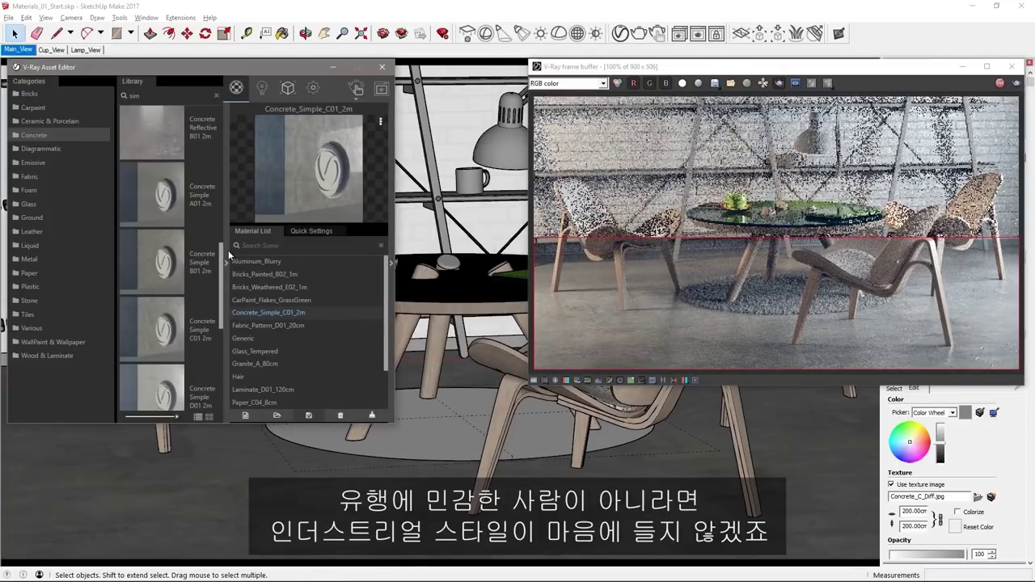
click(57, 354)
scroll(186, 137, down, 3)
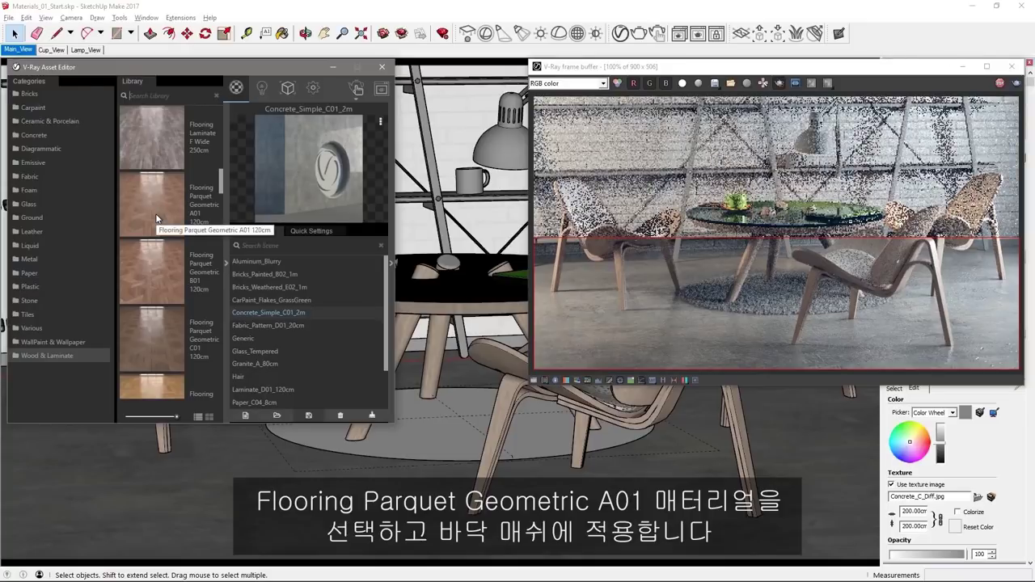
drag(157, 218, 307, 318)
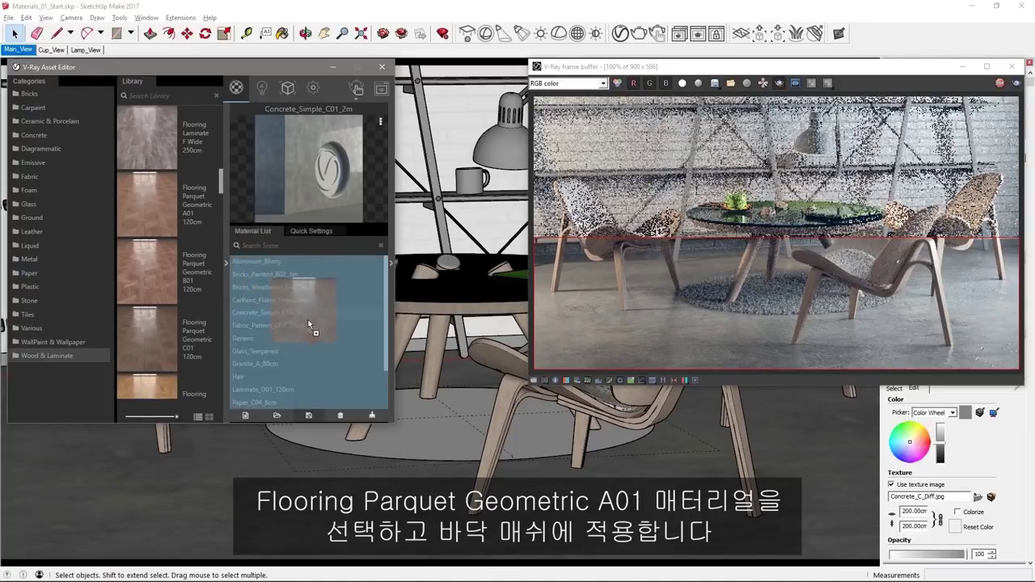
click(312, 340)
right_click(312, 339)
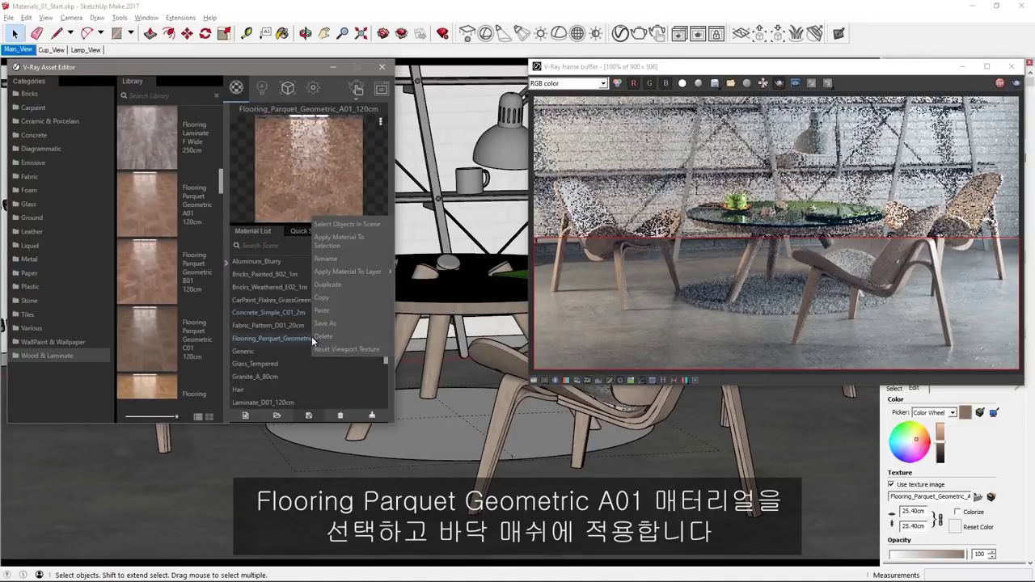
click(339, 245)
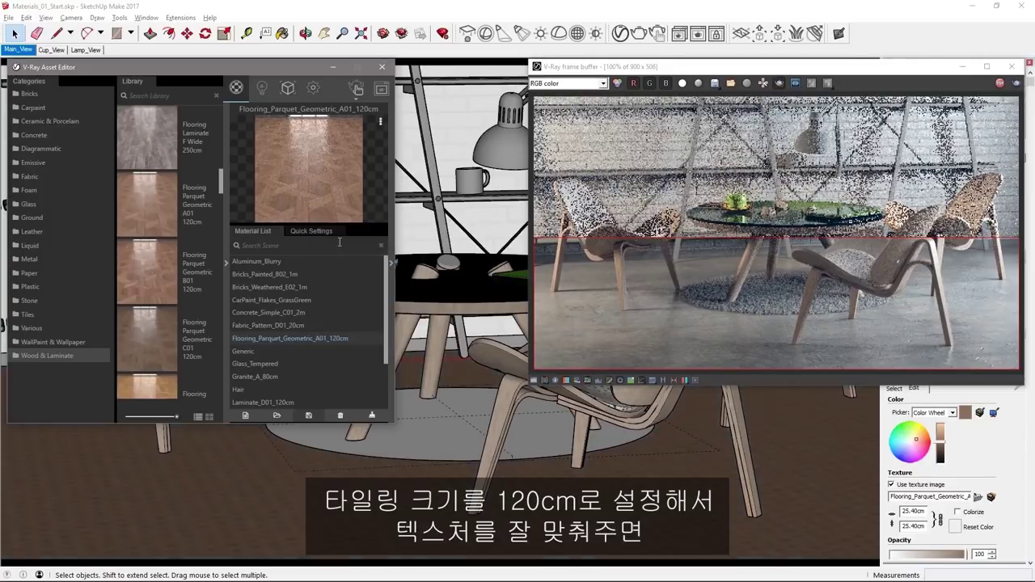
- Tile the parquet at 120 cm and re-render the floor around the right chair
double_click(914, 511)
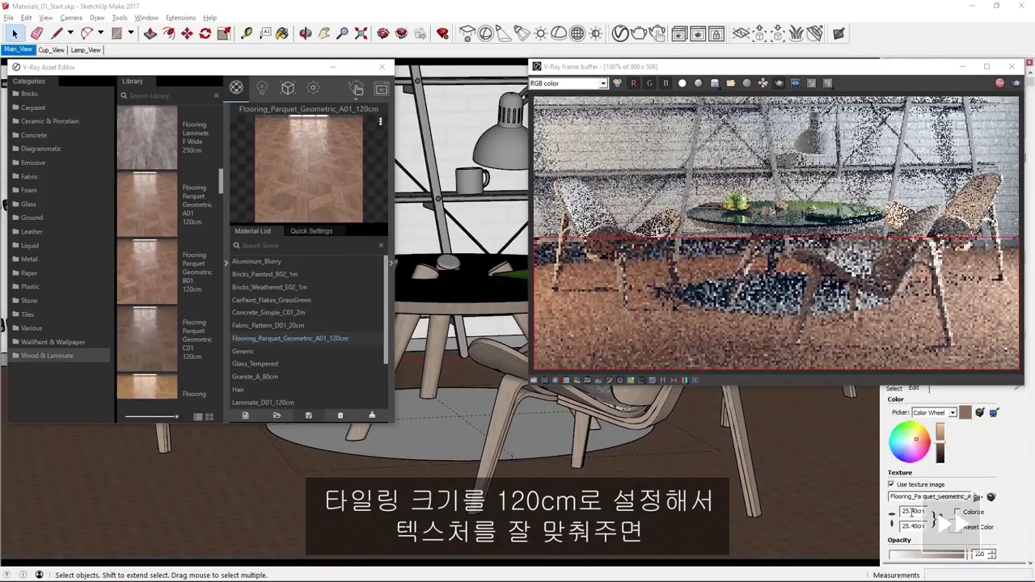
text(120)
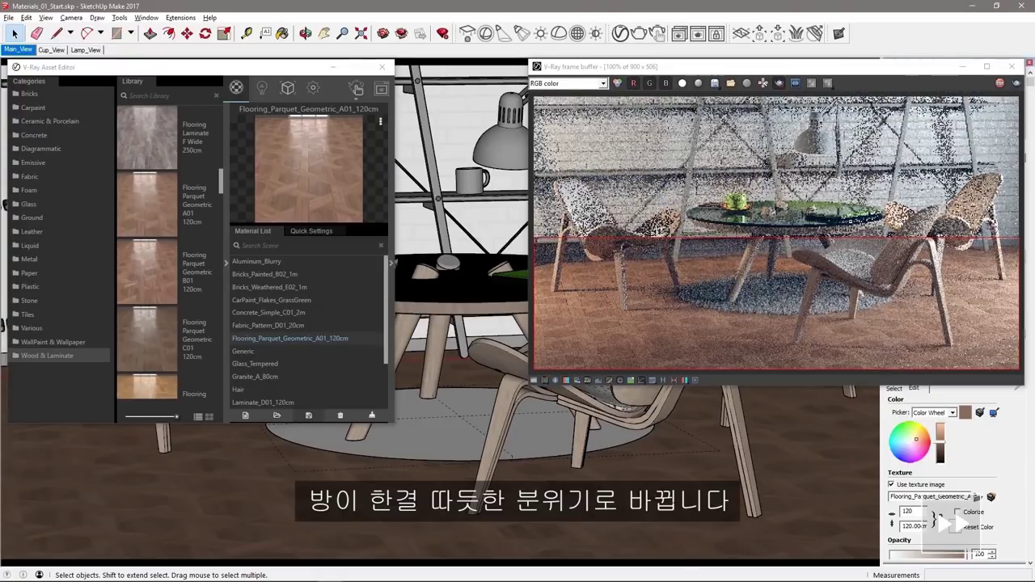
drag(879, 240, 1012, 379)
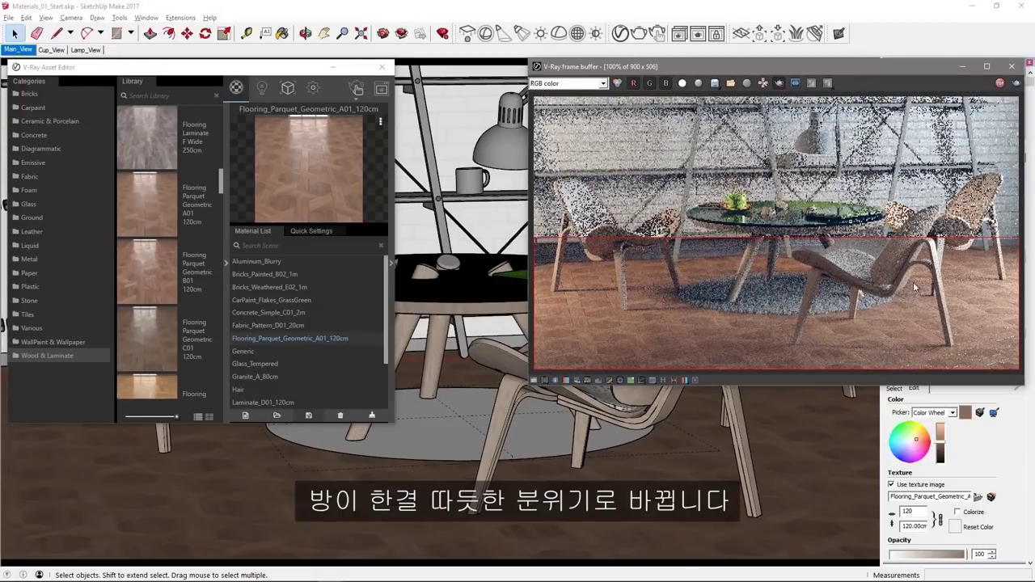
scroll(985, 341, up, 2)
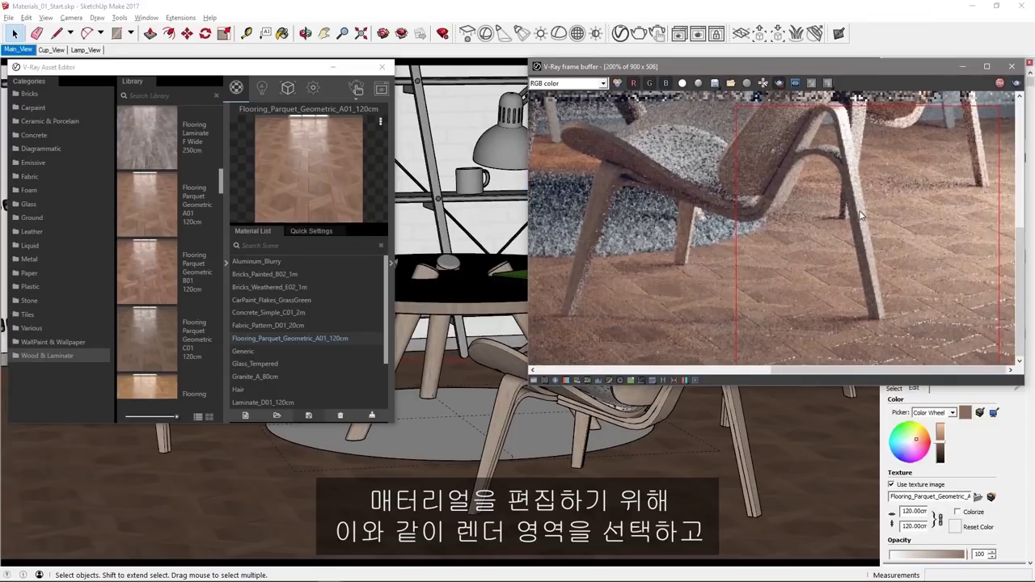
- In the parquet material's Maps > Bump settings, lower the Bump Multiplier from 0.8 to 0.2
click(225, 264)
click(392, 260)
drag(450, 65, 340, 63)
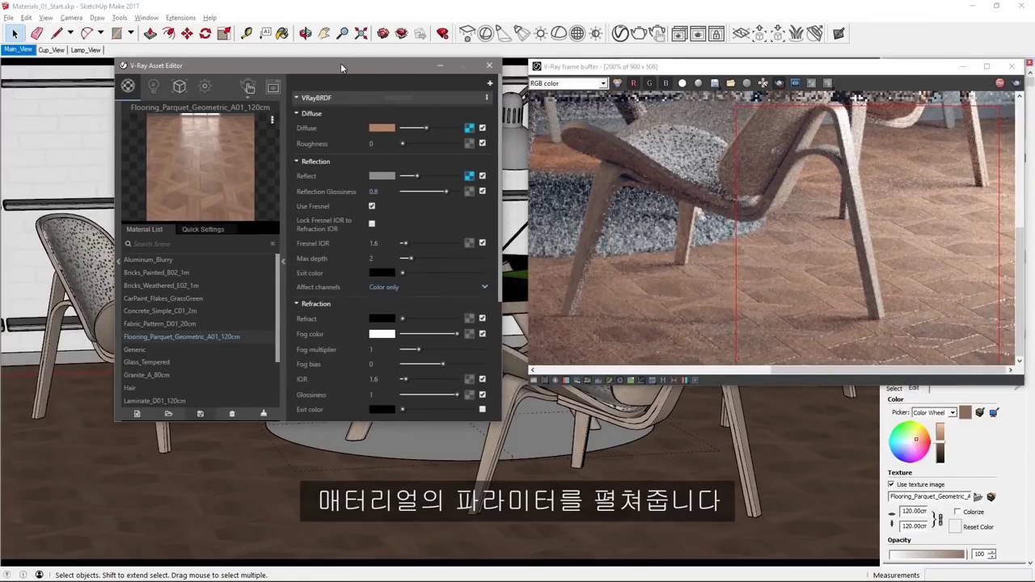
scroll(495, 212, down, 1)
drag(496, 212, 492, 365)
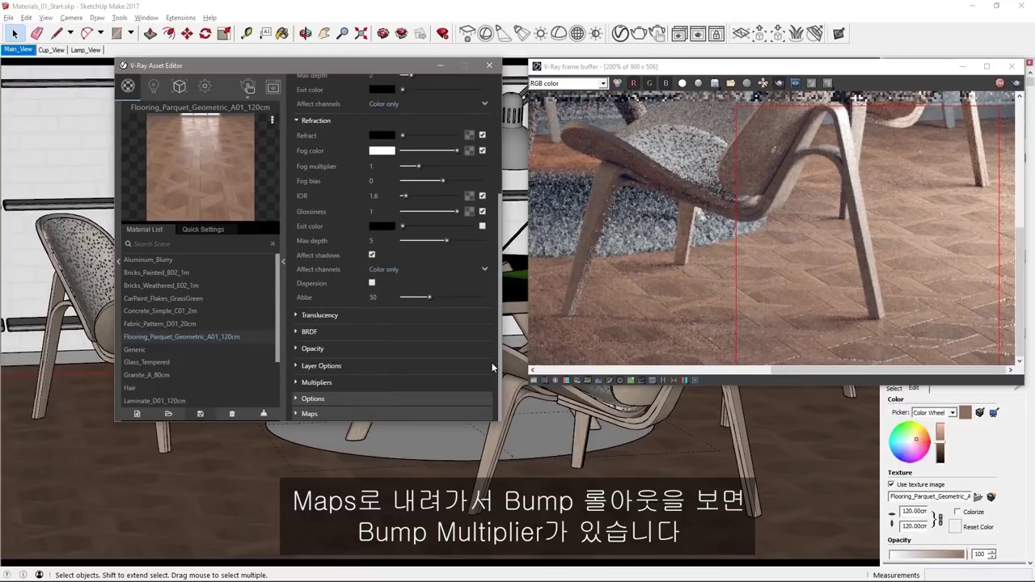
click(322, 415)
scroll(385, 390, down, 1)
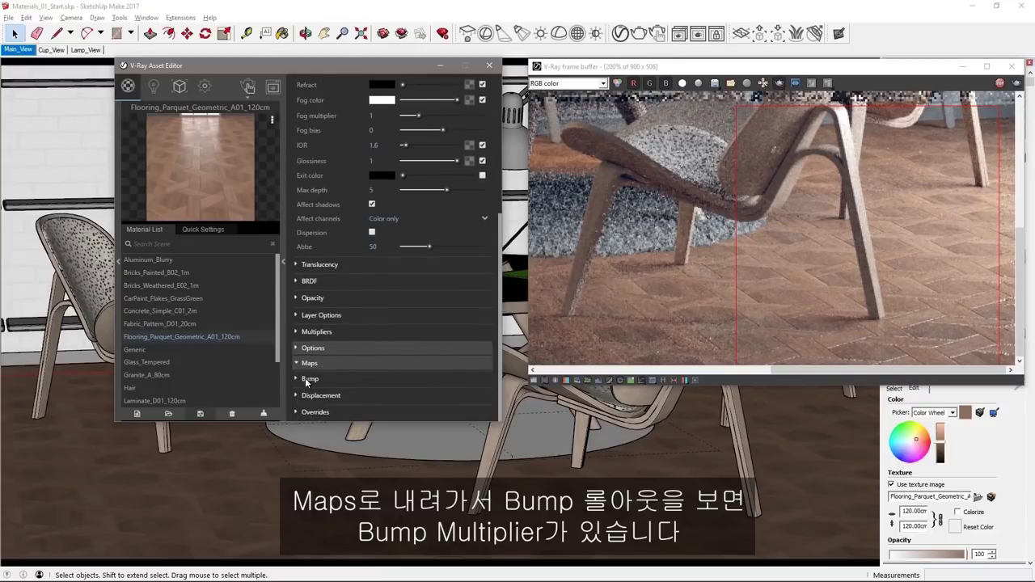
click(307, 383)
scroll(307, 383, down, 1)
click(385, 365)
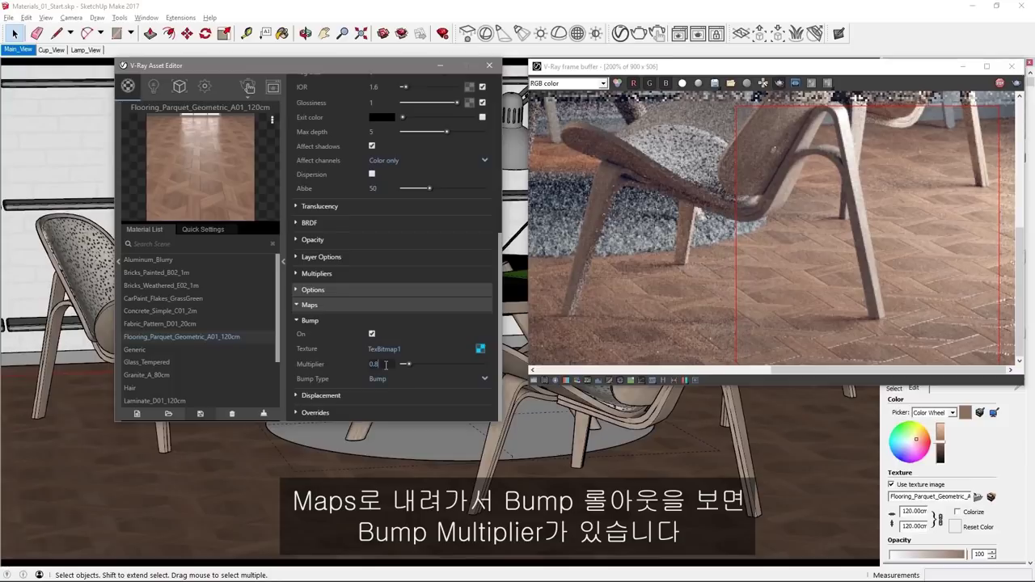
key(BackSpace)
text(2)
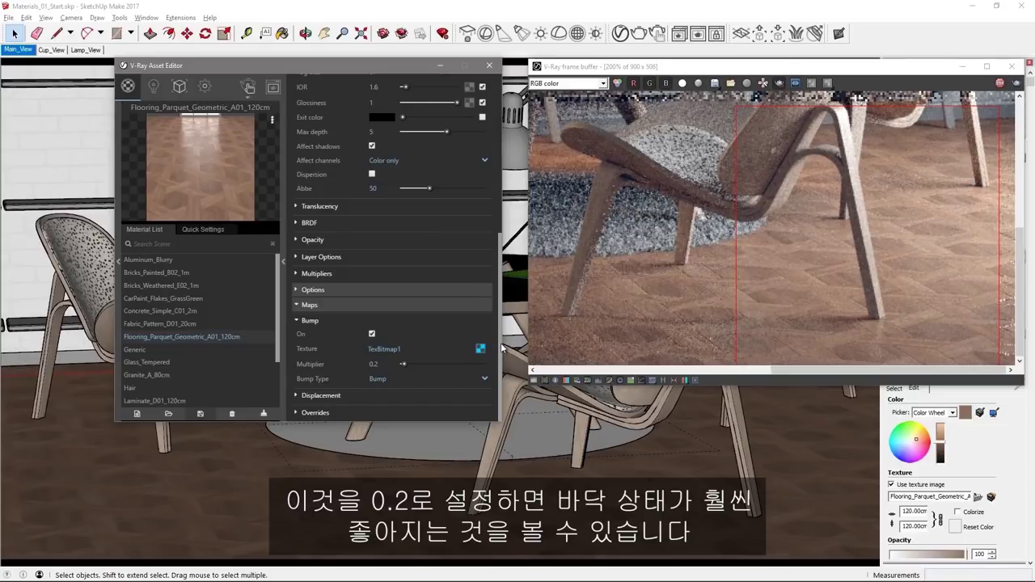
- Add a Reflection layer to the parquet material and darken its Filter to mid-grey
drag(500, 348, 510, 163)
click(489, 84)
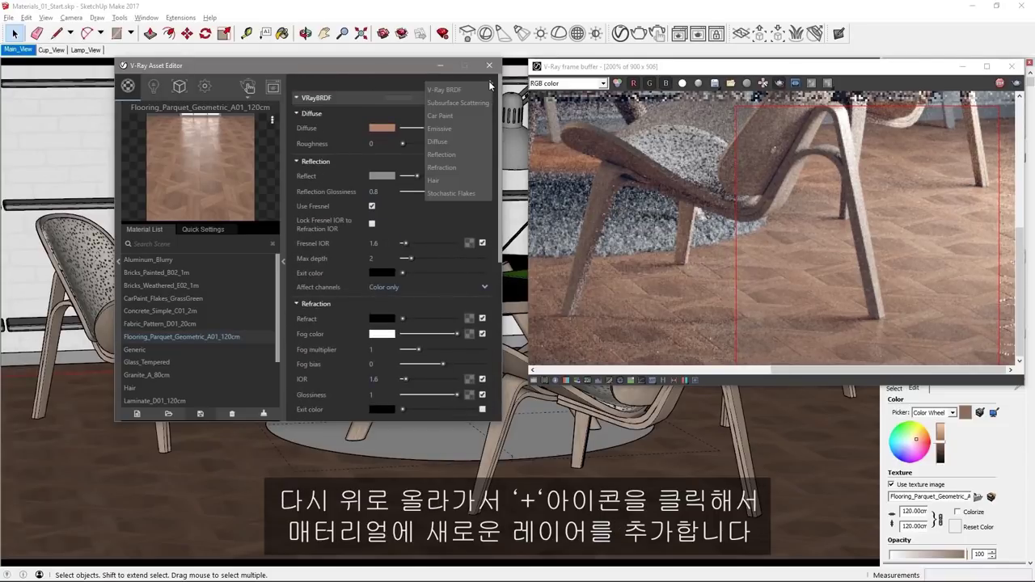
click(470, 154)
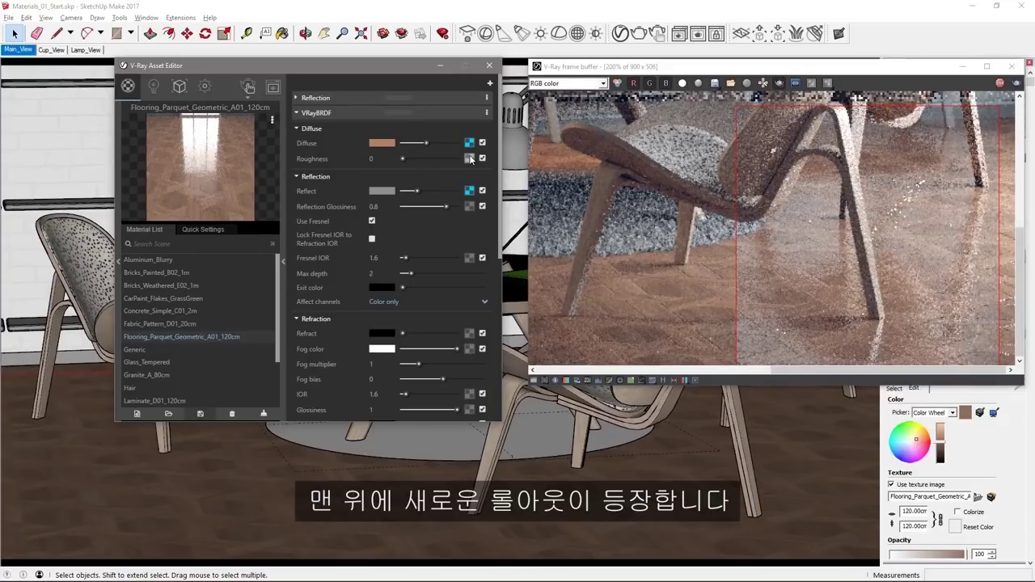
click(312, 97)
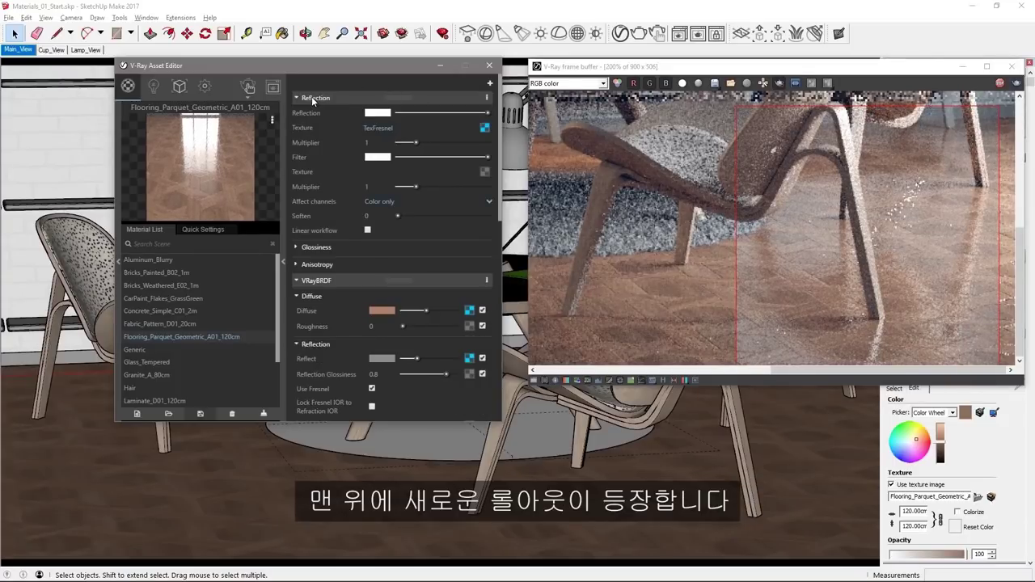
click(443, 157)
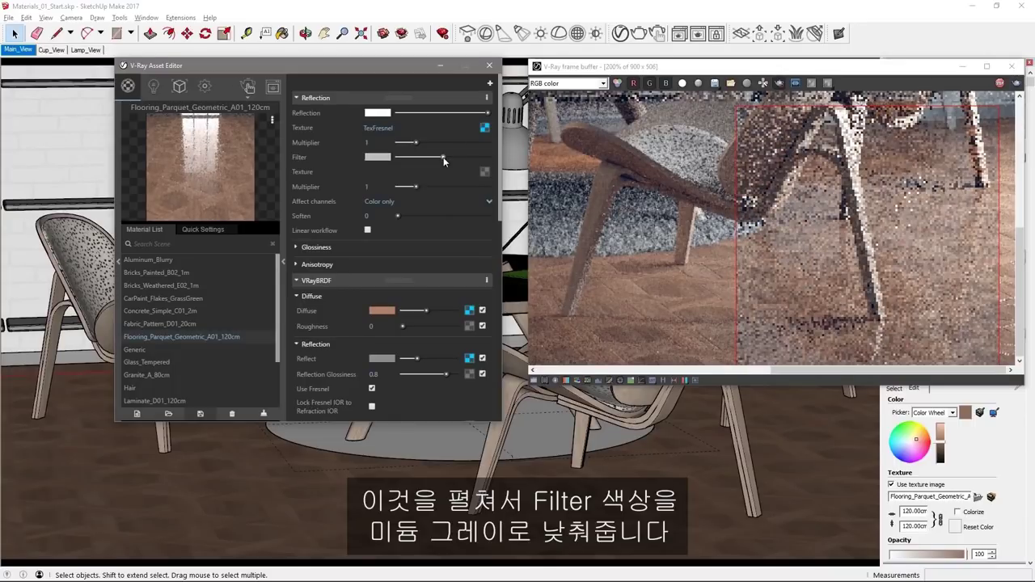
drag(443, 157, 437, 157)
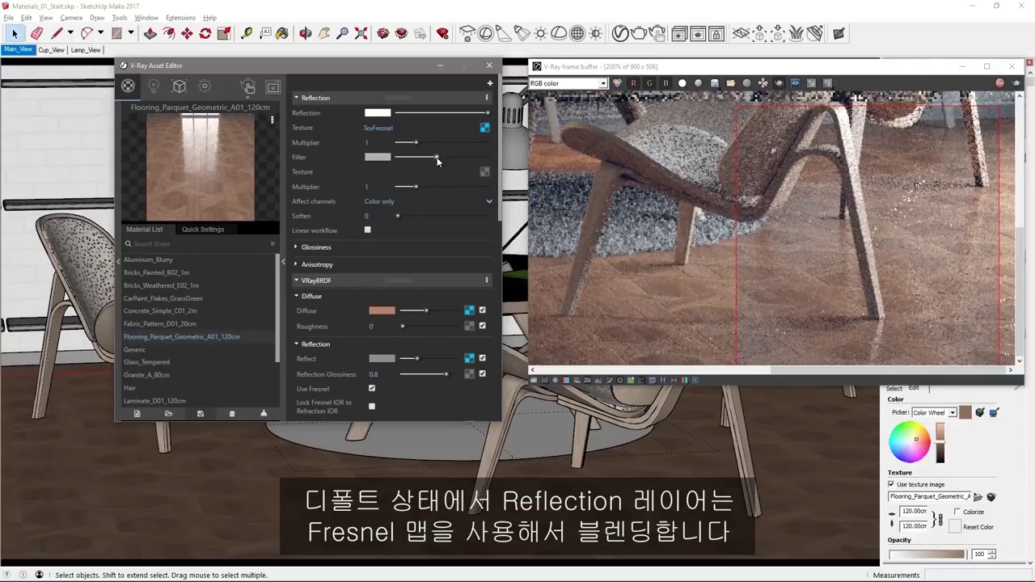
- Re-render the floor region and lighten the reflection Filter slightly
double_click(666, 219)
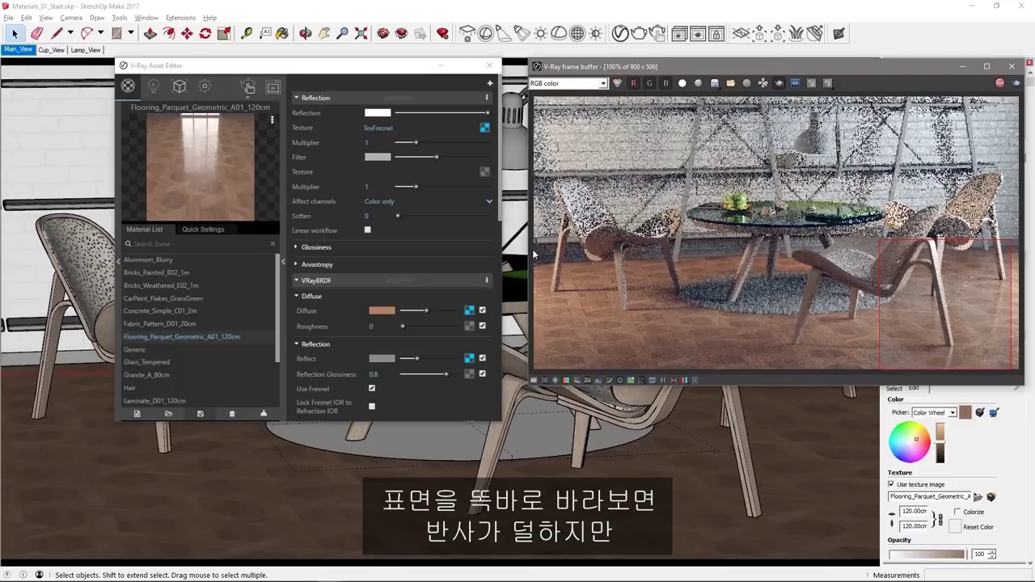
drag(533, 251, 1017, 369)
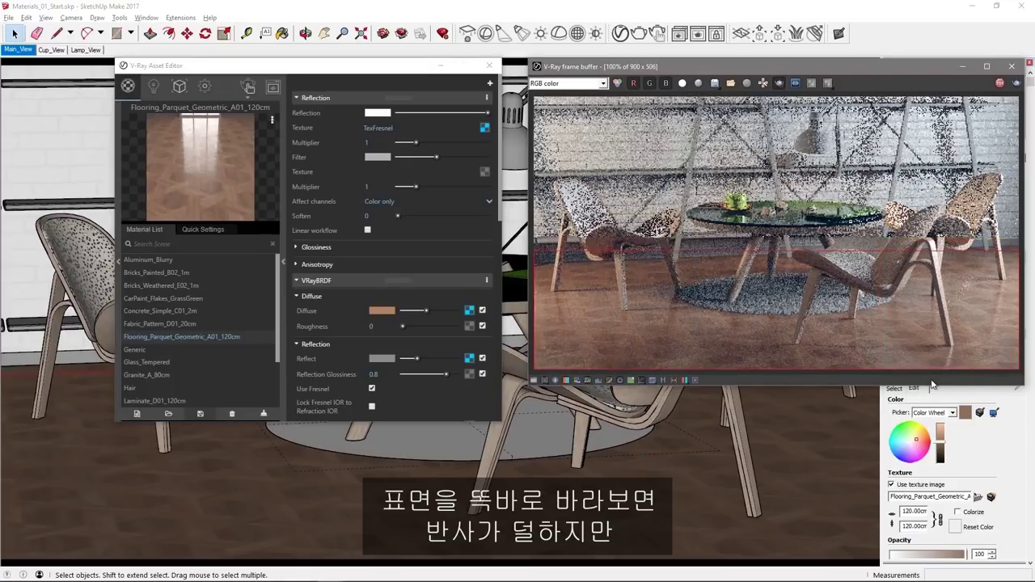
drag(435, 159, 444, 159)
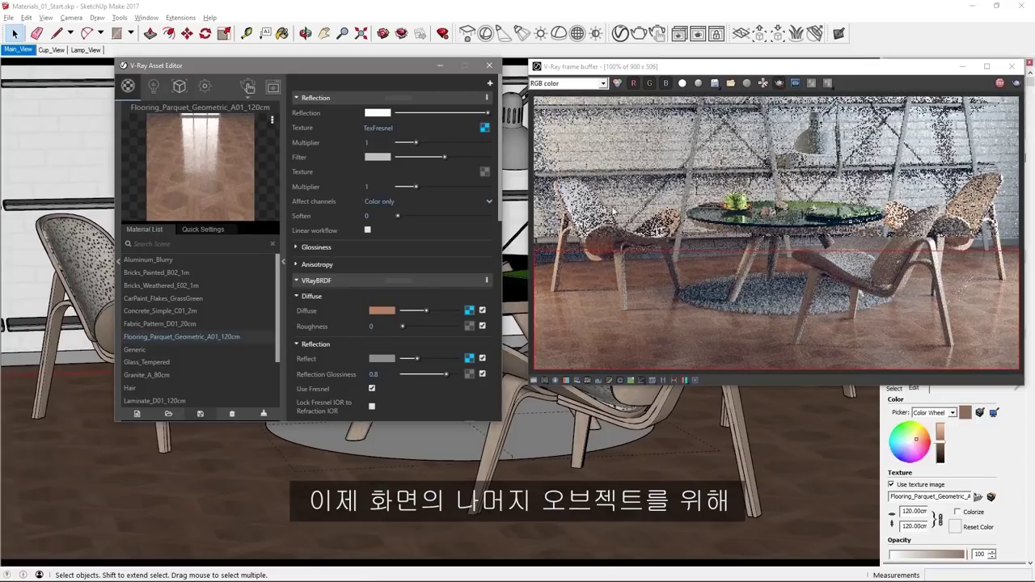
- Re-render the shelves region and lighten the Generic diffuse and reflection colours to light grey
drag(665, 263, 790, 97)
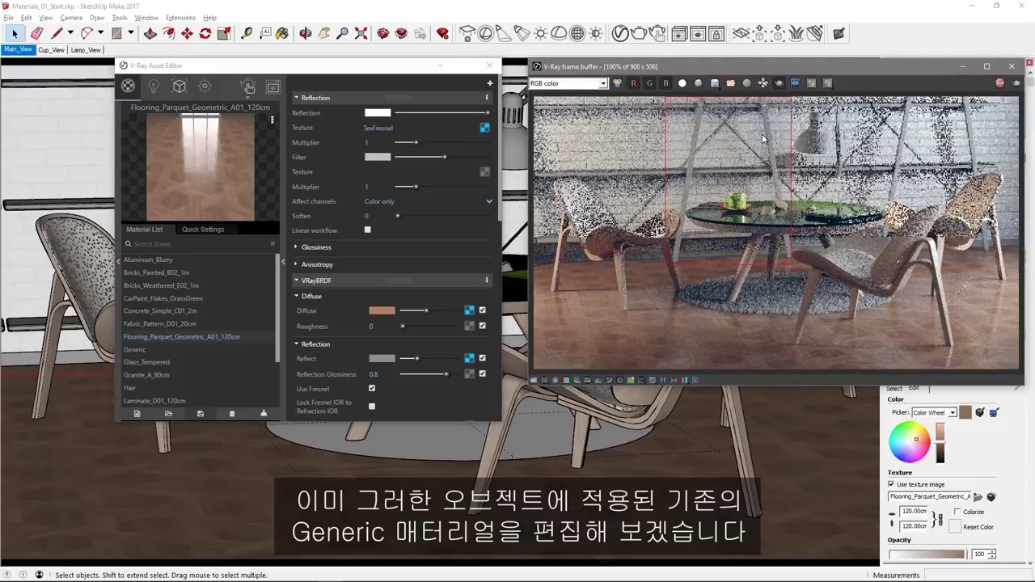
click(134, 350)
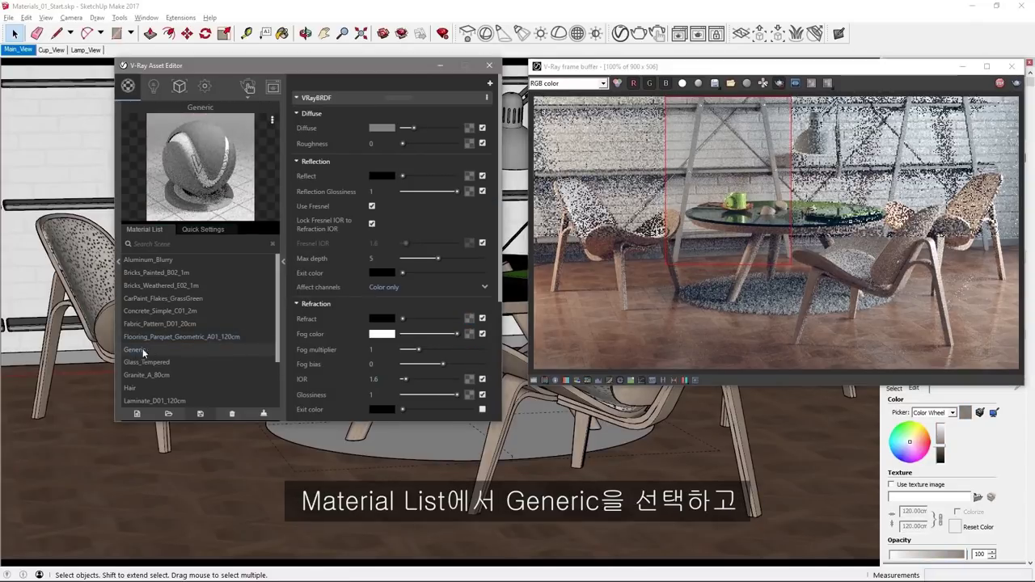
click(435, 127)
click(437, 176)
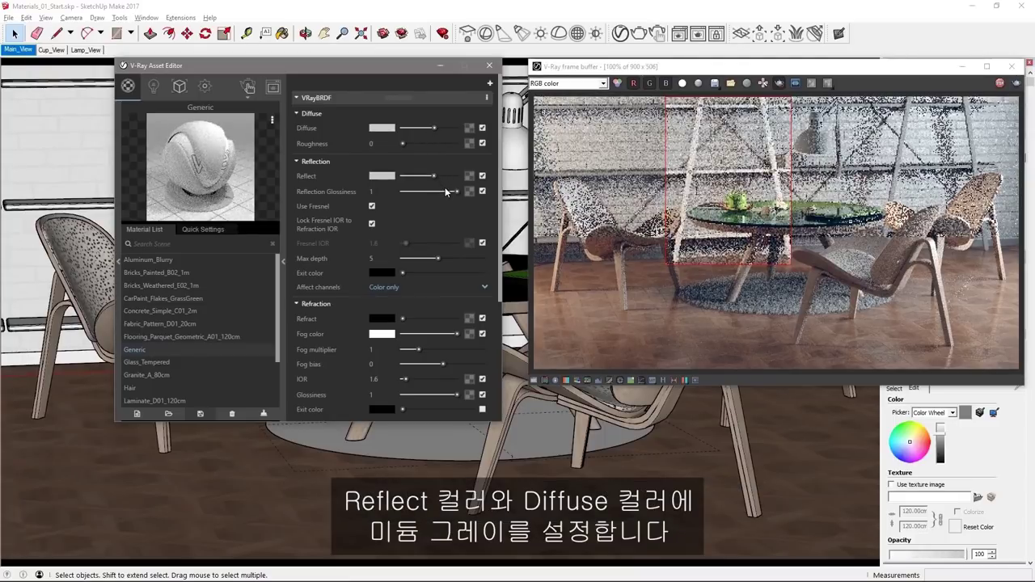
- Set Generic reflection glossiness to 0.85 and max depth to 2, and turn off region rendering
click(372, 192)
text(0.85)
key(Return)
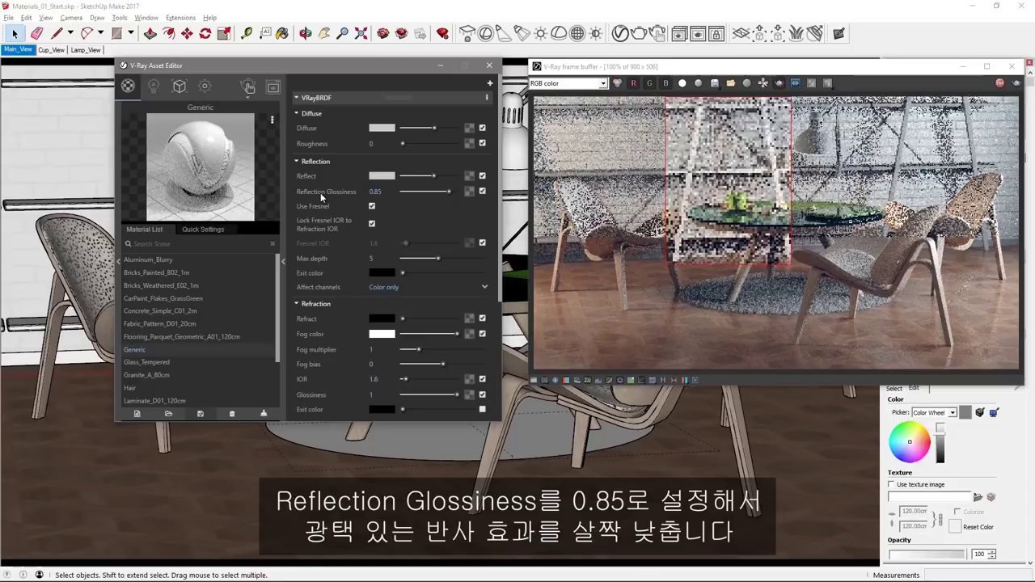
click(372, 258)
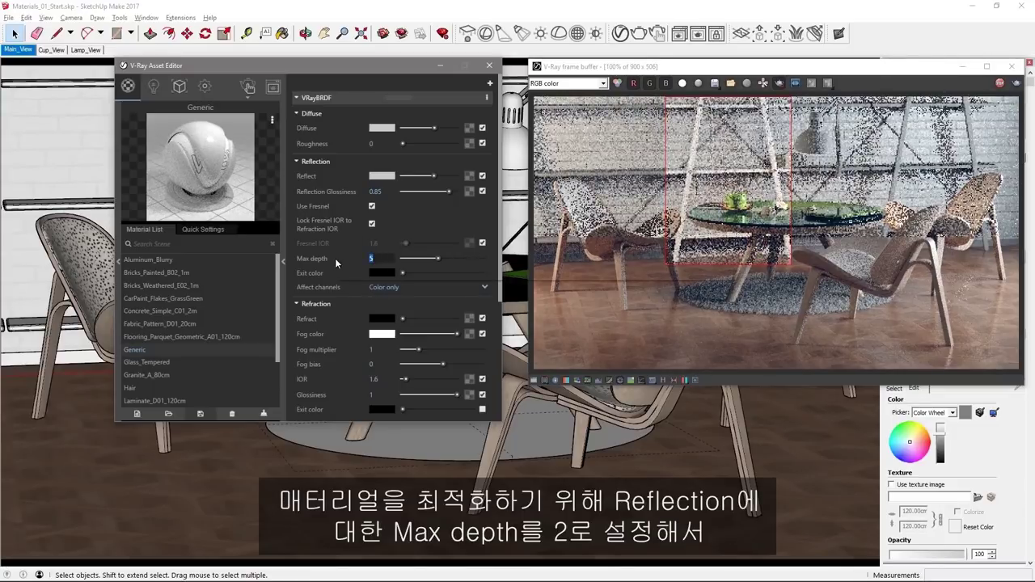
text(2)
key(Return)
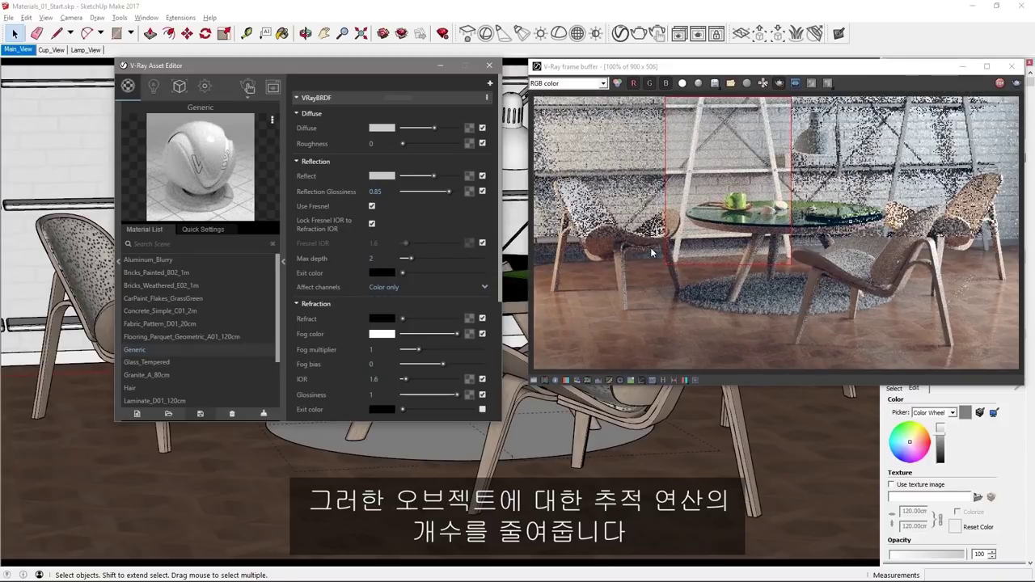
click(778, 85)
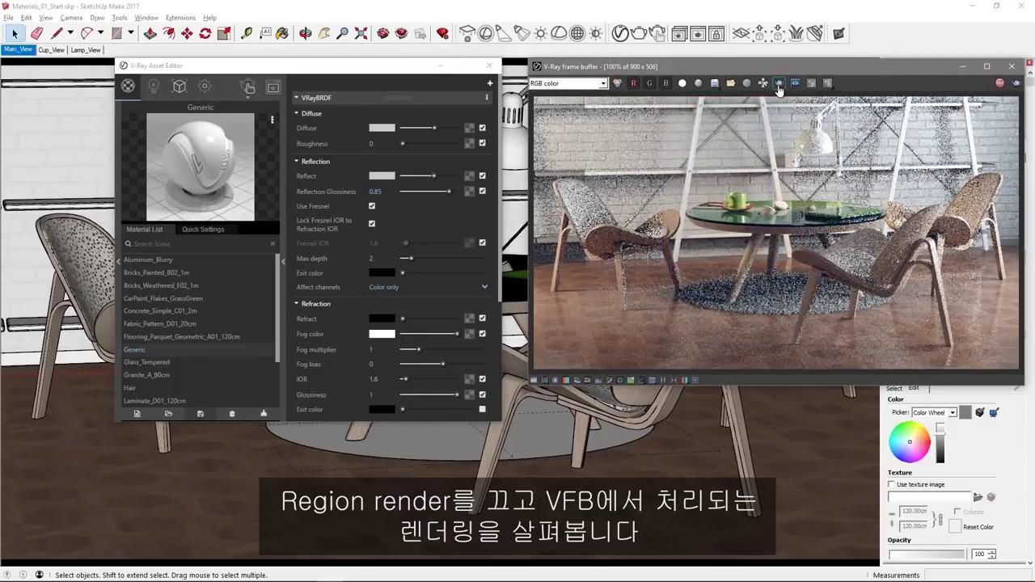
- Apply a new Generic1 material to the selected desk lamp and move to the Lamp_View scene
drag(375, 71, 275, 76)
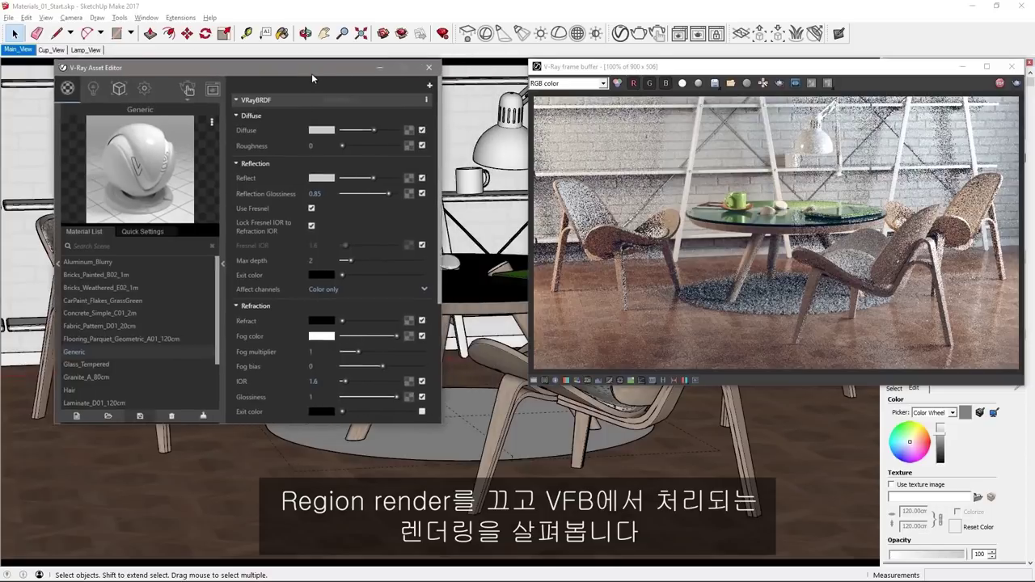
click(504, 150)
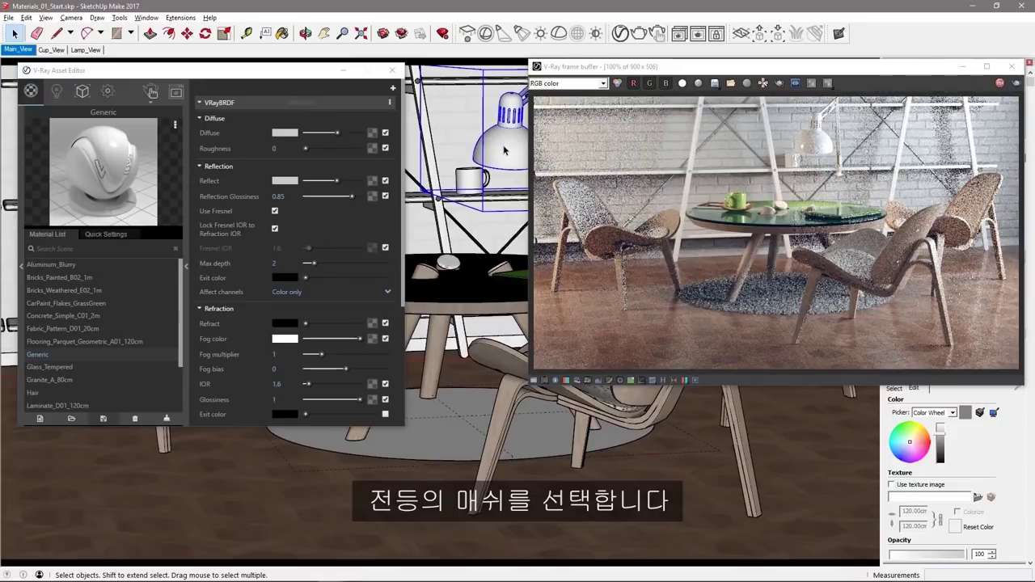
click(40, 419)
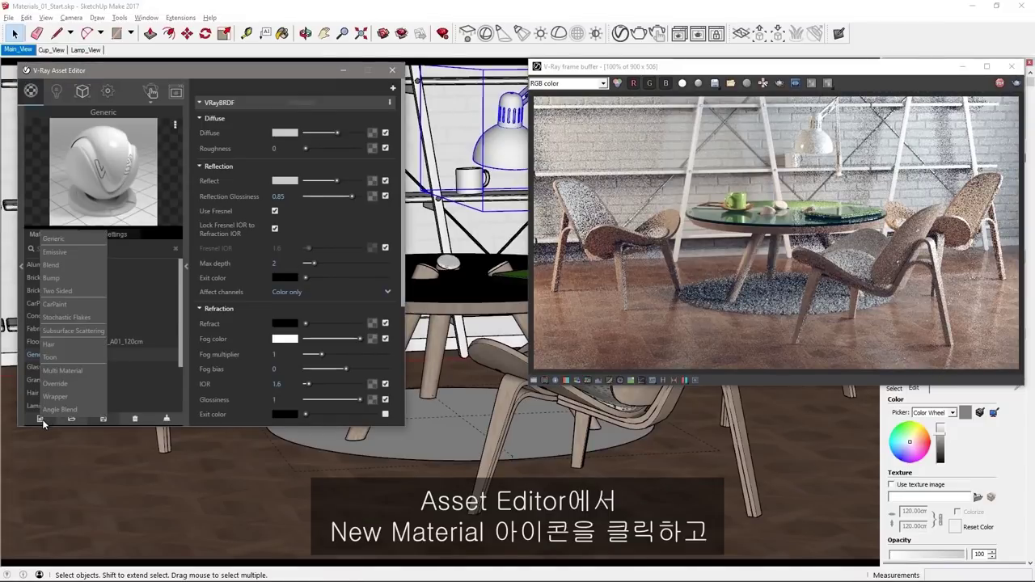
click(62, 239)
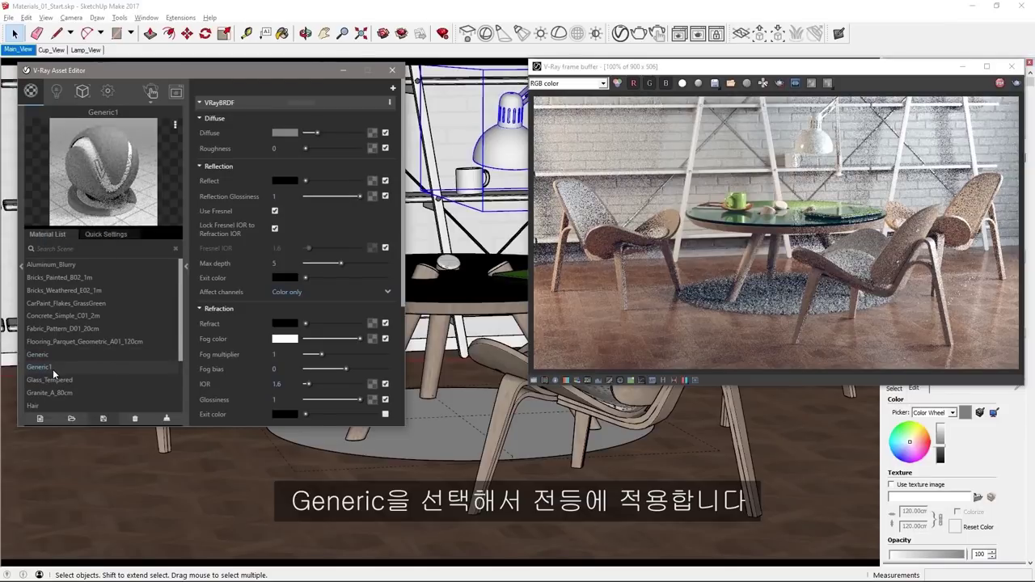
right_click(52, 368)
click(80, 287)
click(85, 50)
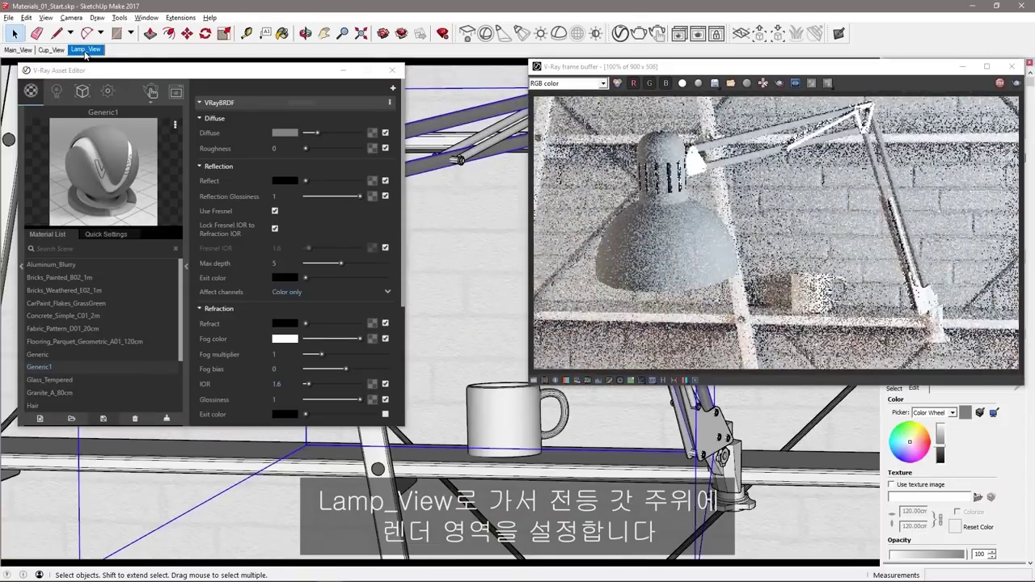
- Mark a render region around the lamp shade and set Generic1's diffuse to dark olive green
click(779, 82)
drag(593, 131, 752, 303)
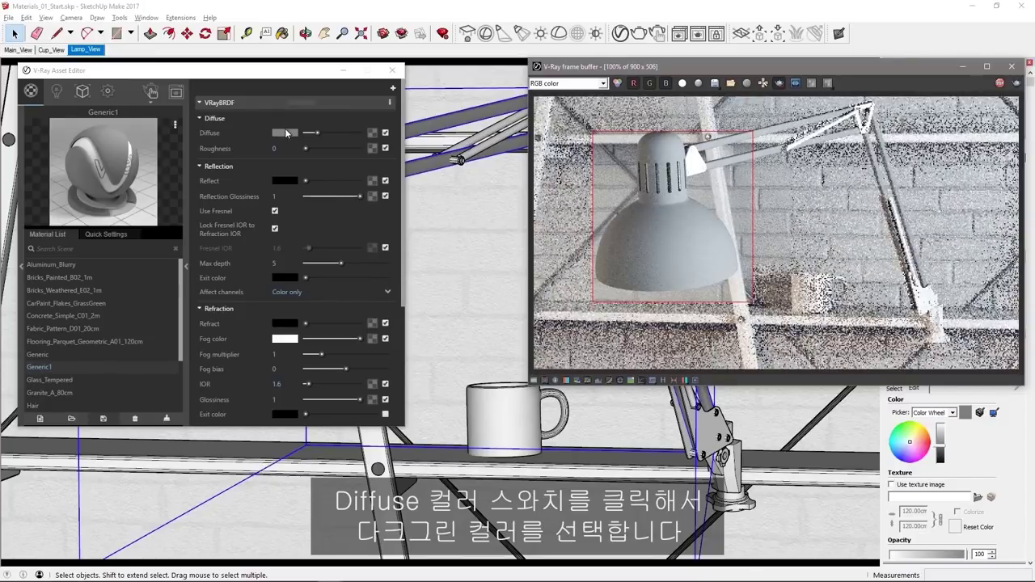
click(287, 134)
click(165, 156)
click(253, 161)
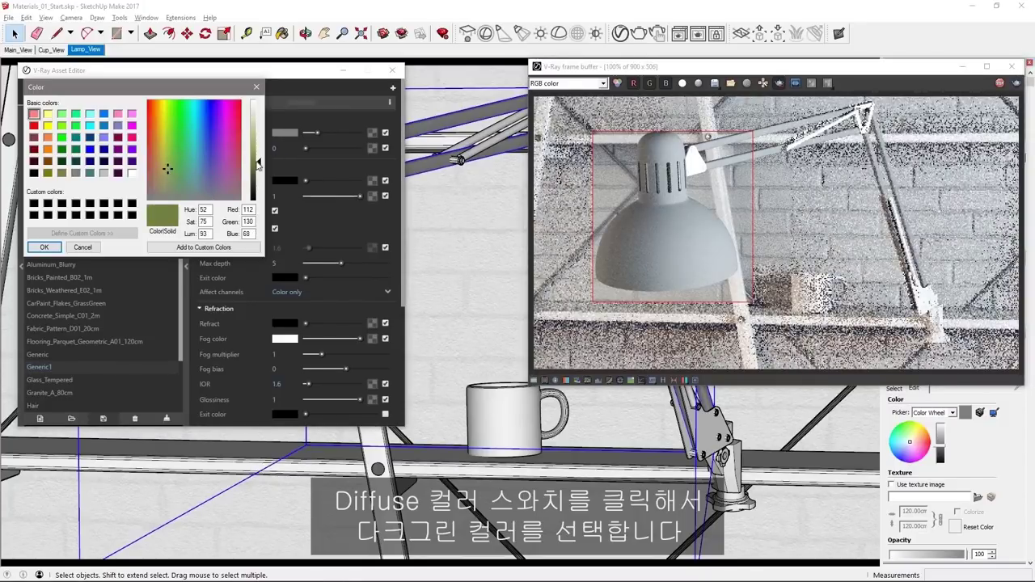
click(44, 247)
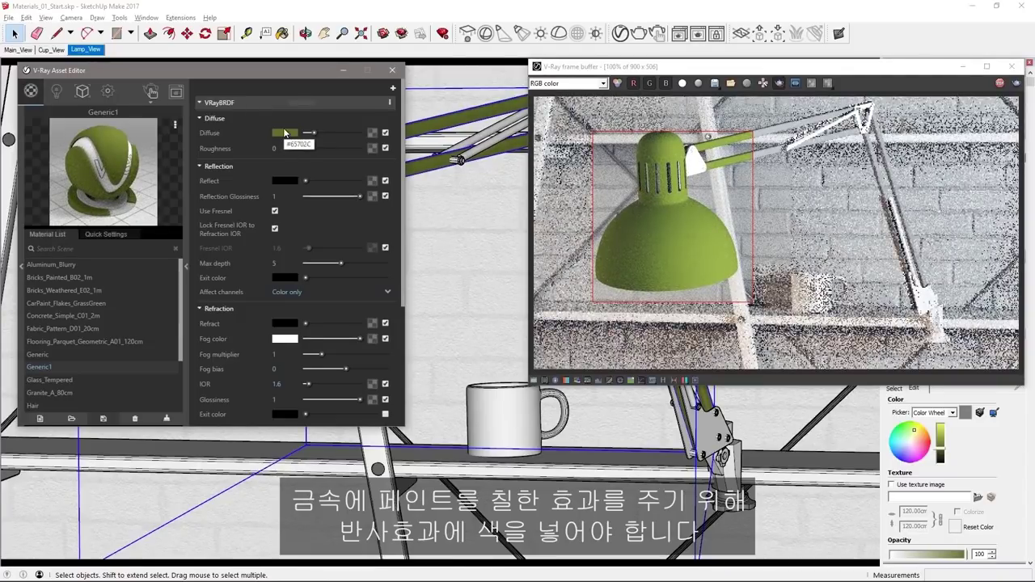
- Copy the green into Reflect, with reflection glossiness 0.7 and Fresnel IOR 1.9
drag(284, 133, 284, 185)
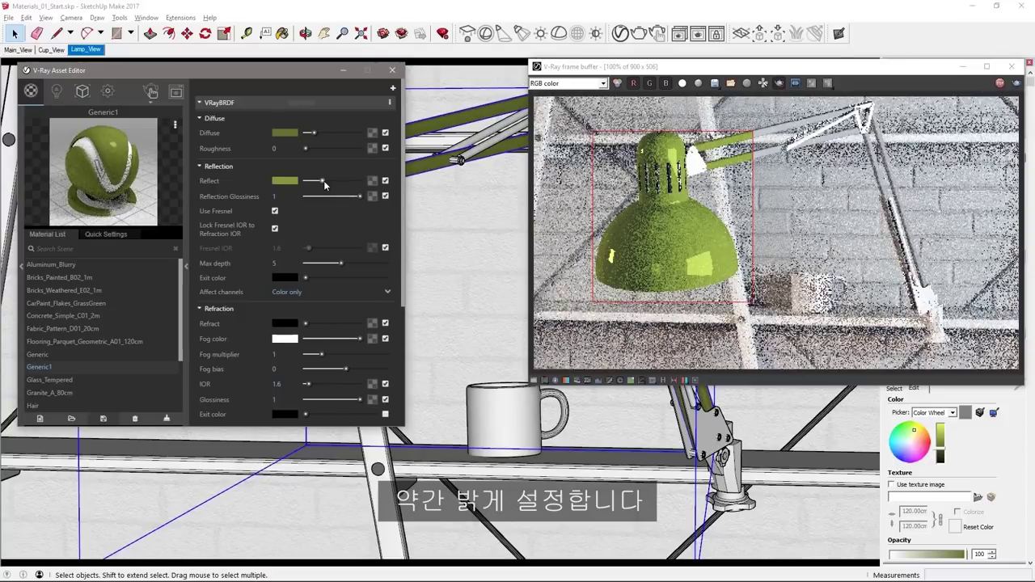
double_click(281, 196)
text(0.7)
key(Return)
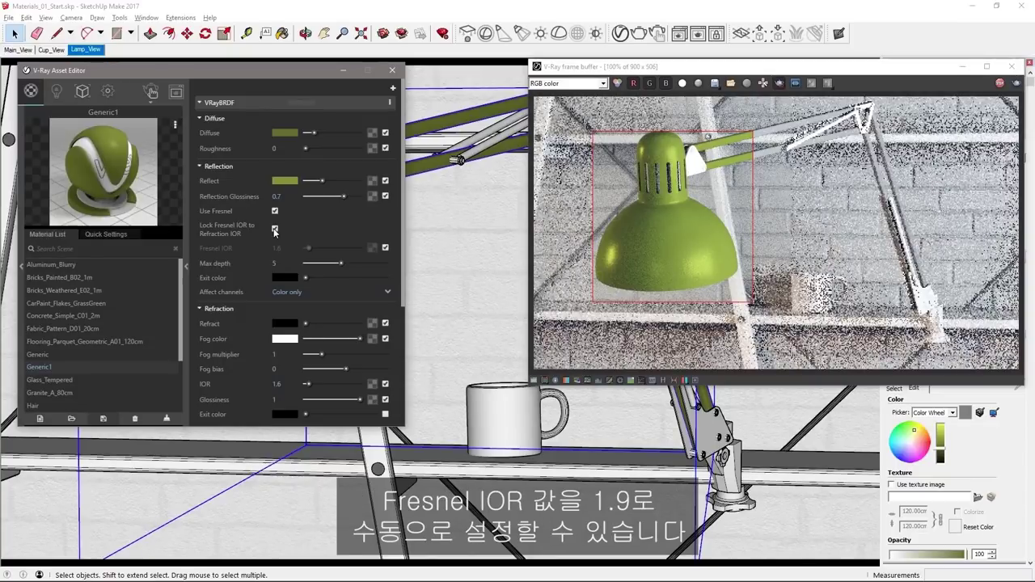
click(274, 230)
text(.9)
key(Return)
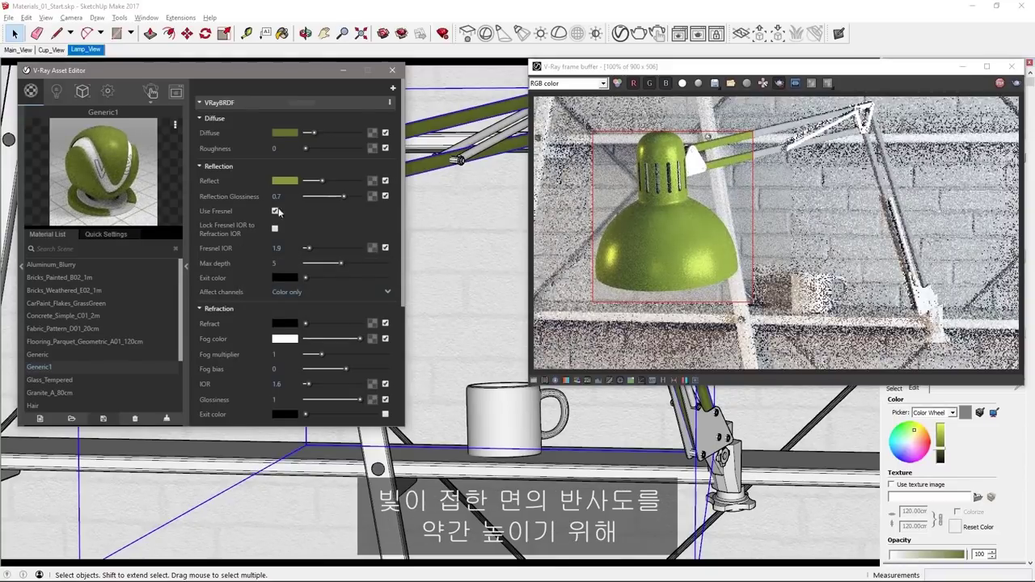
- Add a Reflection layer with a grey Filter and render the whole frame again
click(393, 89)
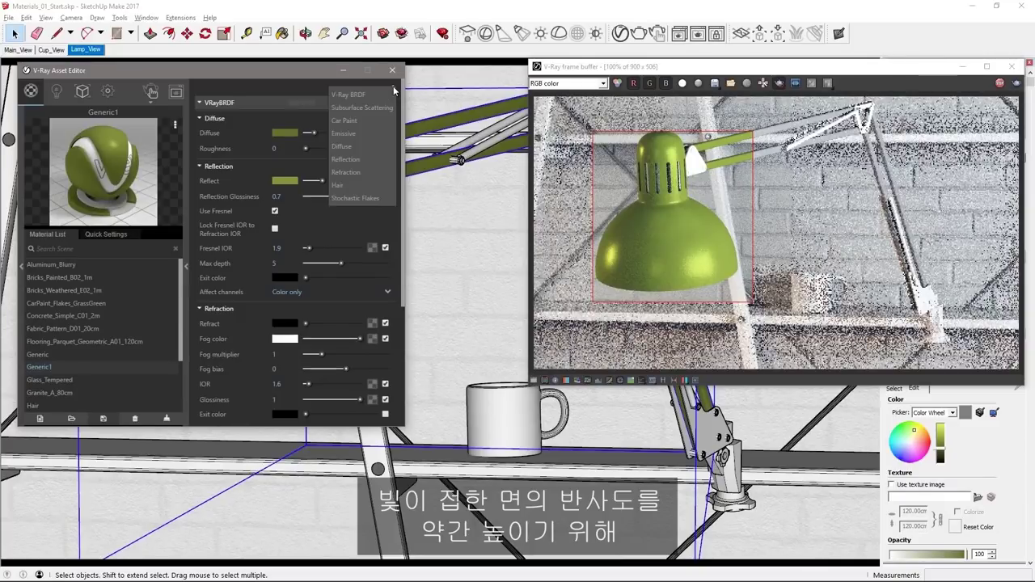
click(367, 159)
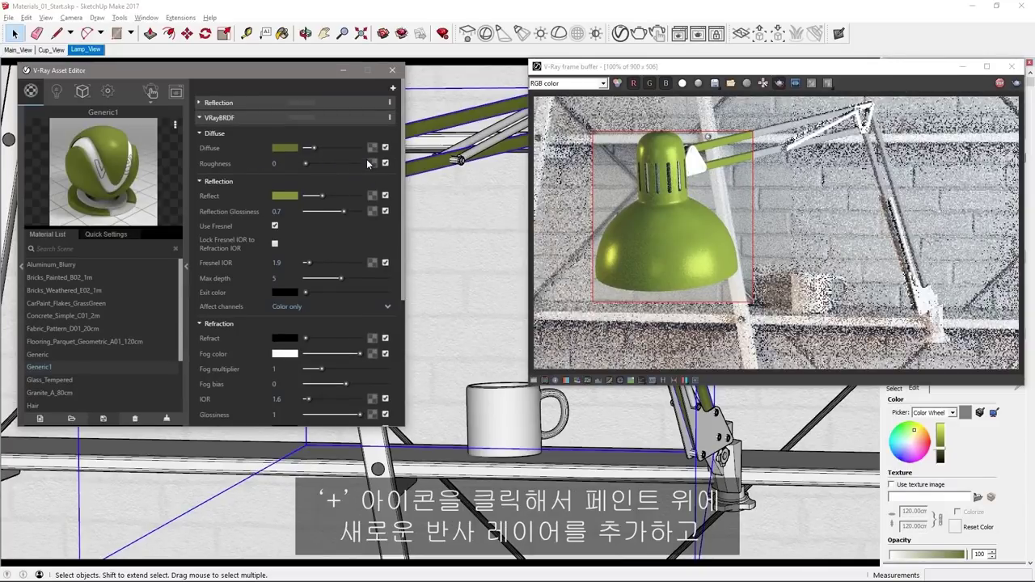
click(202, 101)
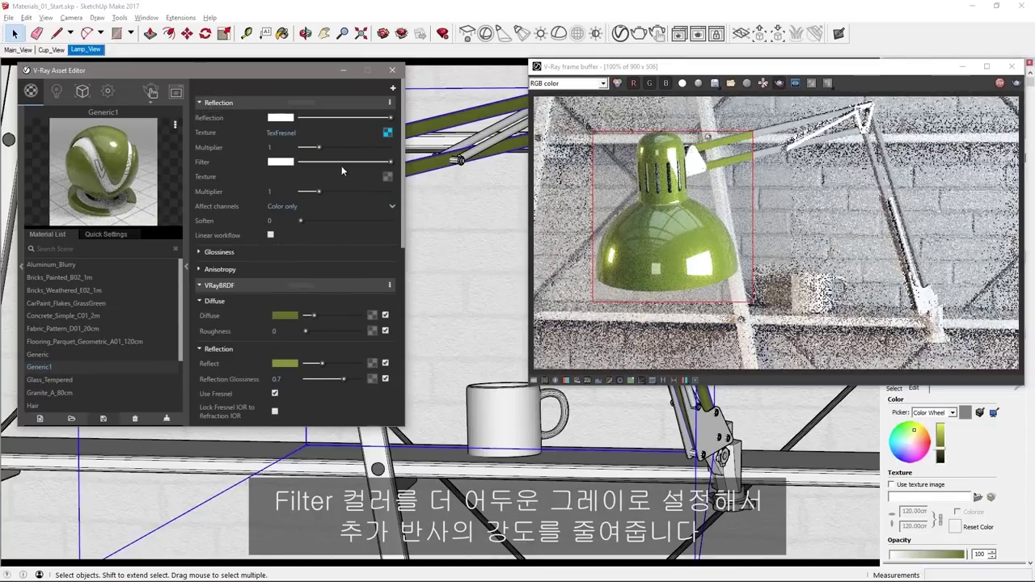
drag(340, 162, 329, 163)
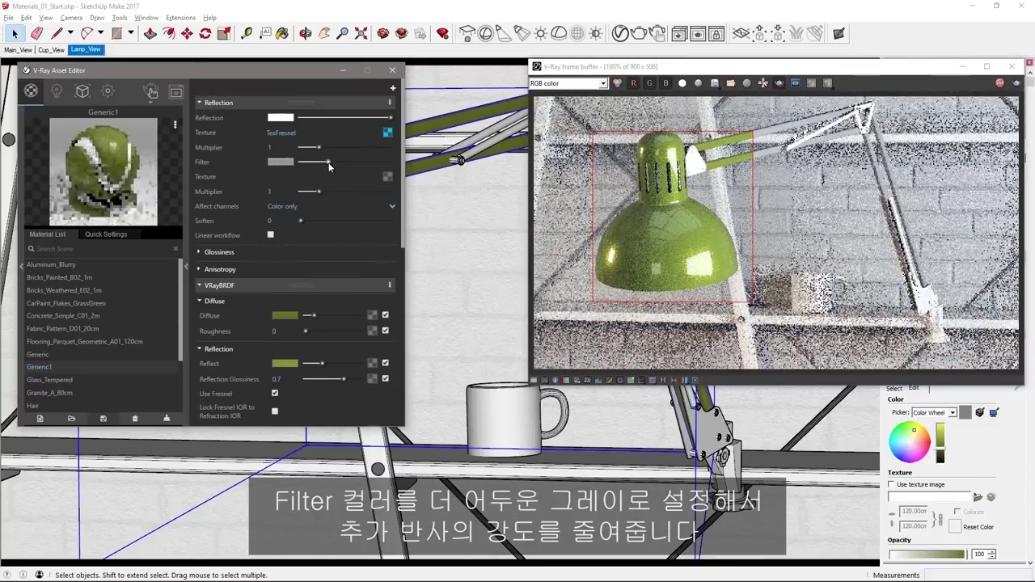
click(781, 85)
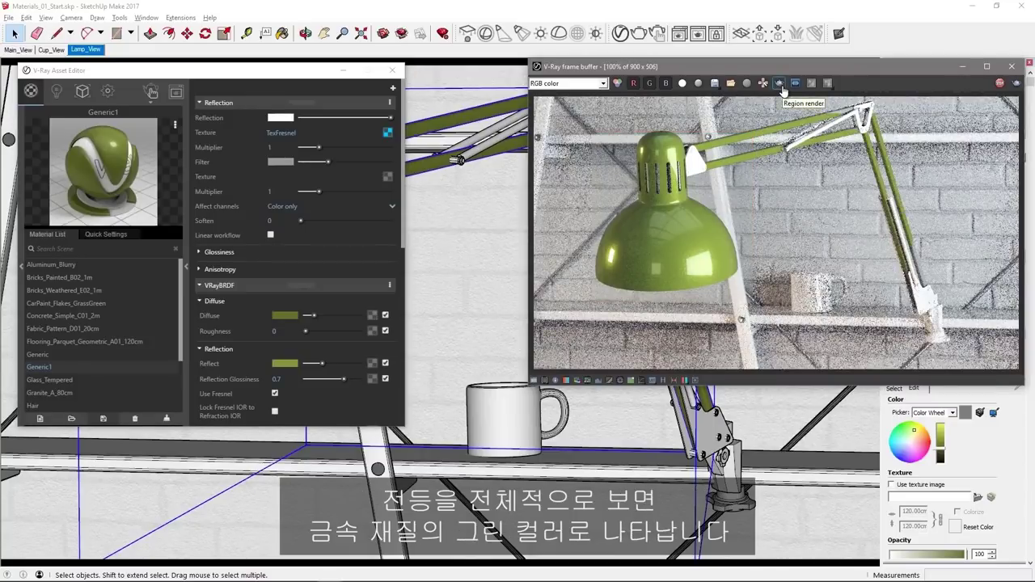
- Return to Main_View and show the frame buffer's colour-correction controls
click(19, 50)
click(186, 222)
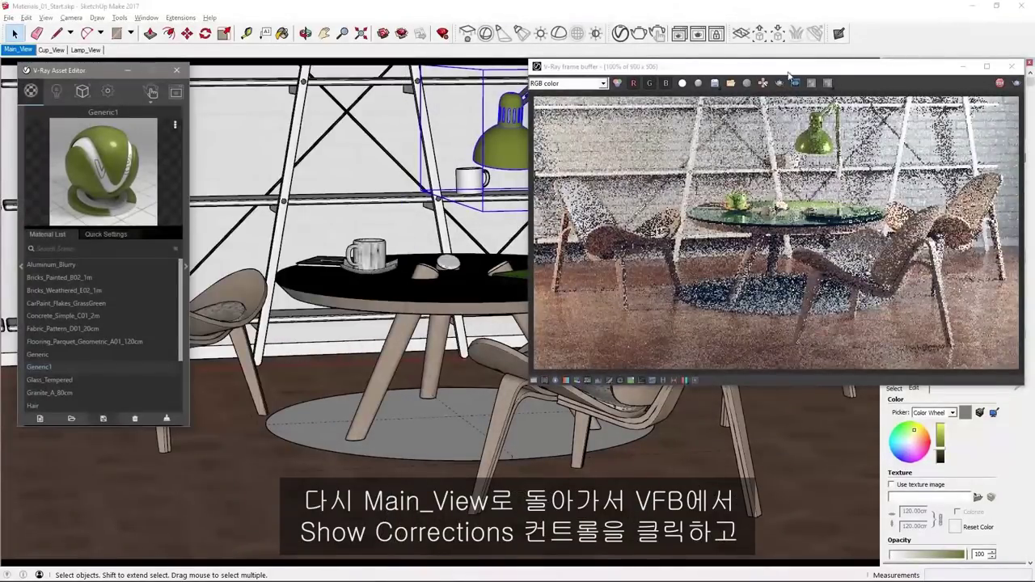
drag(798, 75, 673, 75)
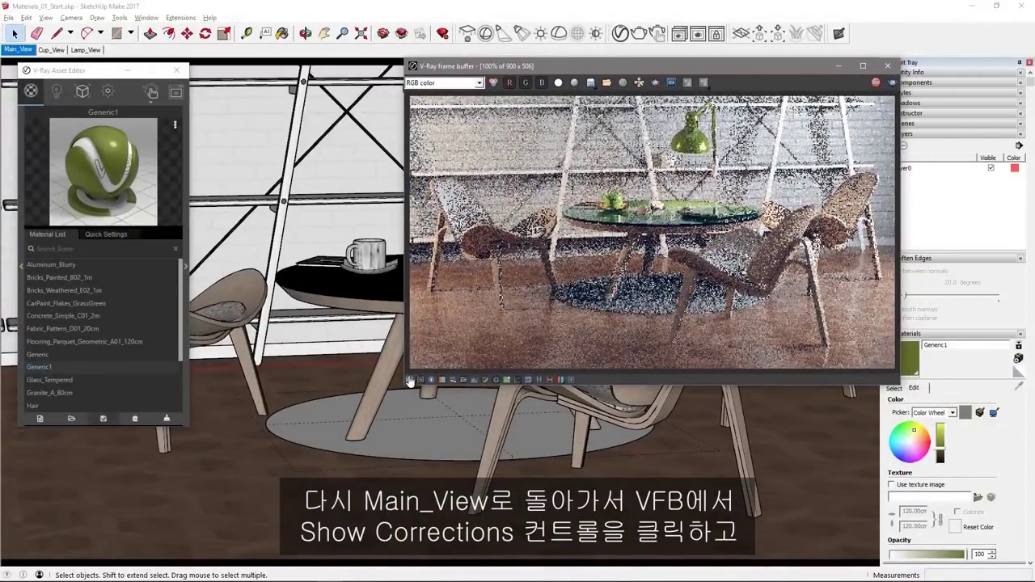
click(410, 379)
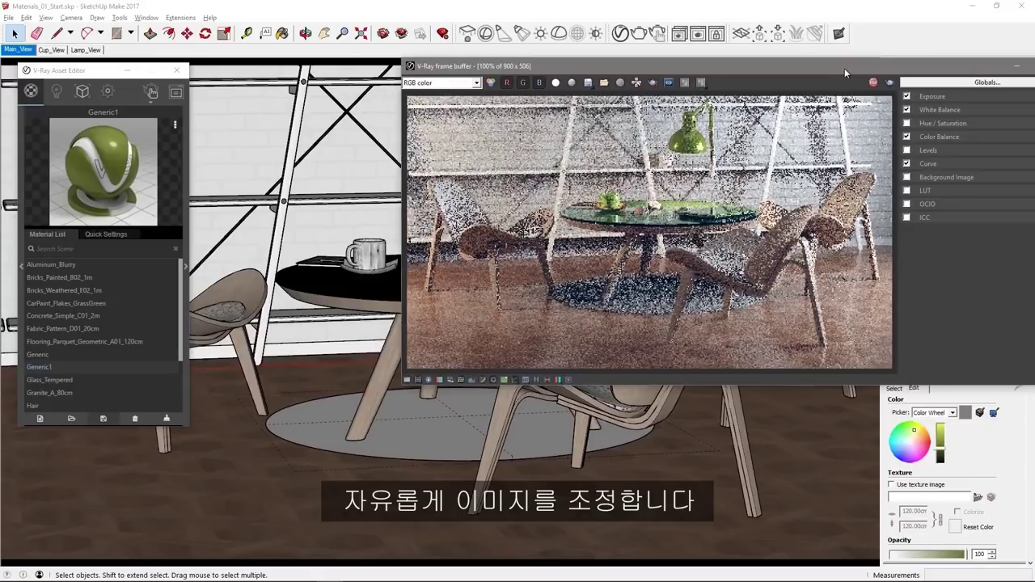
drag(835, 68, 793, 68)
- Load the CC_02.vccglb global colour-correction preset onto the render
click(934, 82)
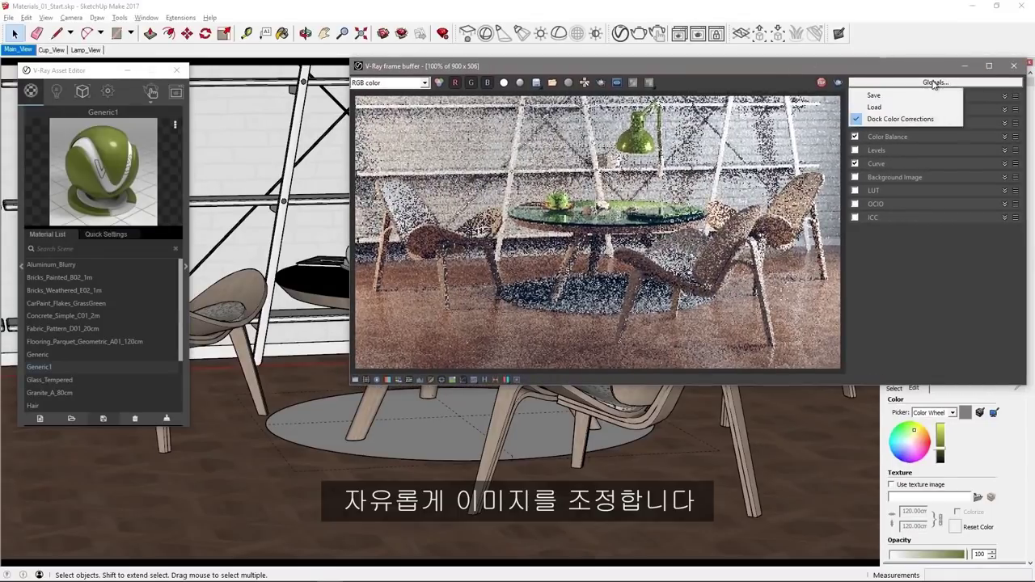
click(904, 107)
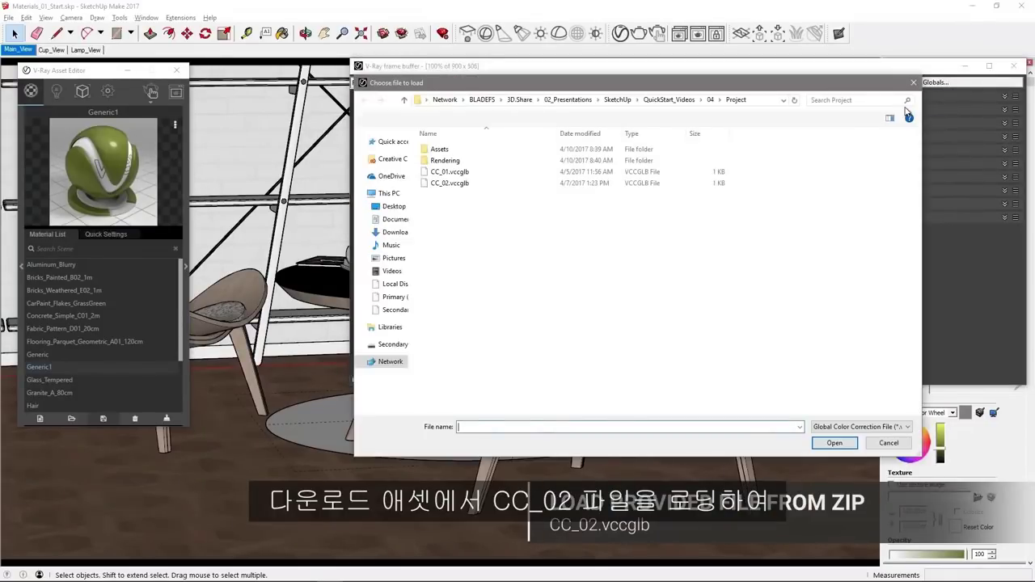
click(461, 184)
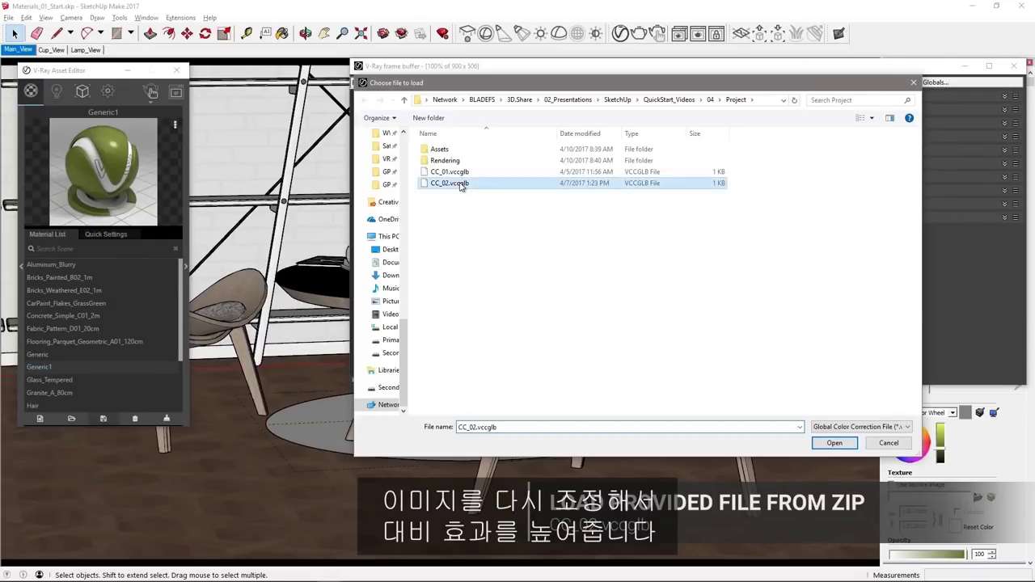
click(834, 442)
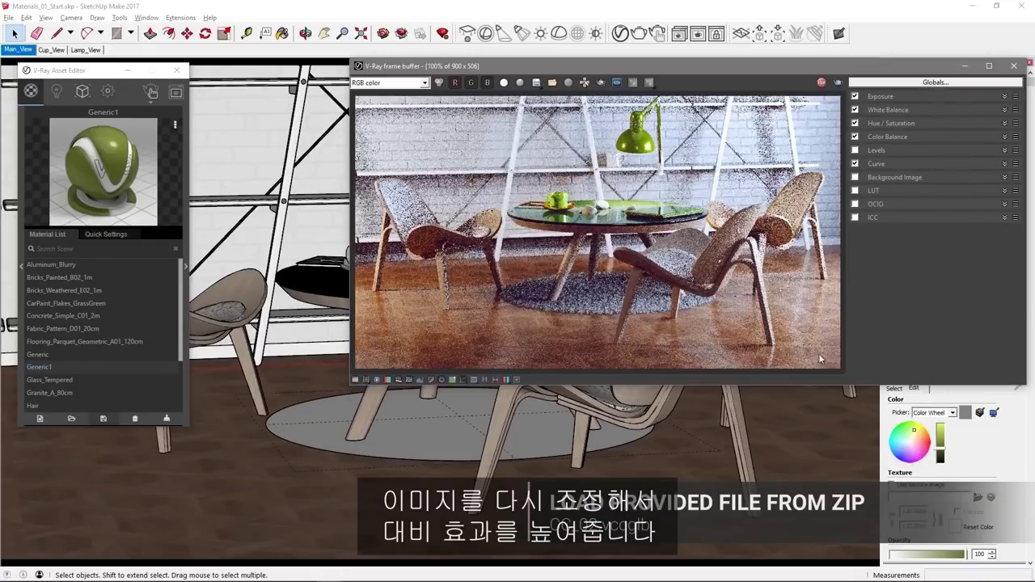
- Stop the interactive render and turn off Interactive and Progressive in Render settings
click(354, 380)
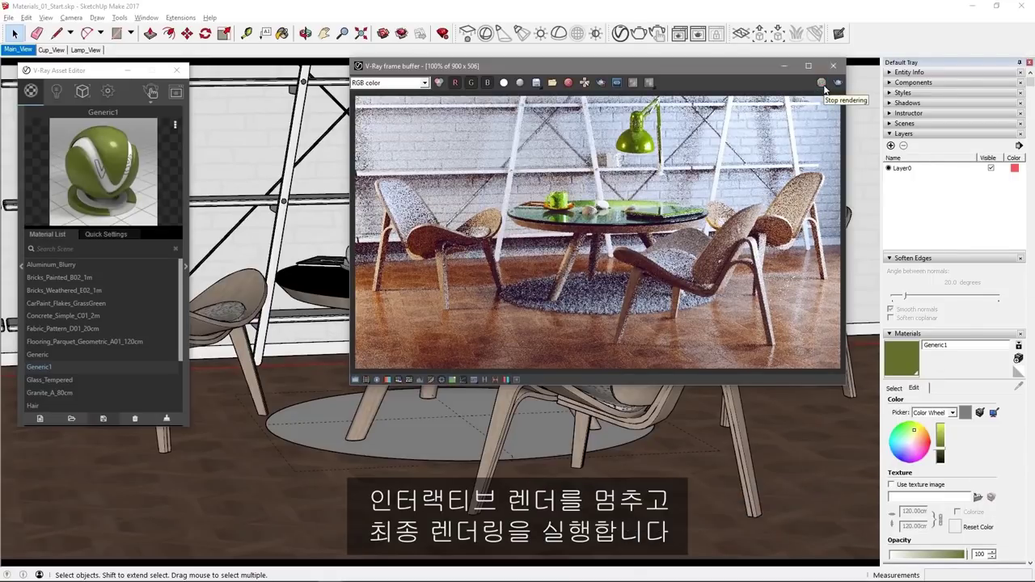
click(823, 85)
click(108, 91)
click(168, 132)
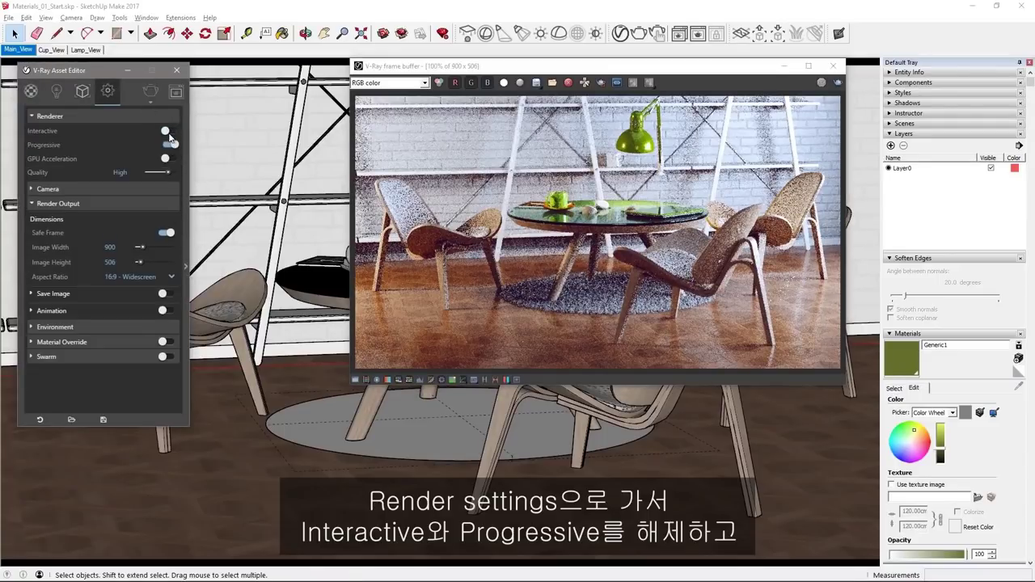
click(171, 145)
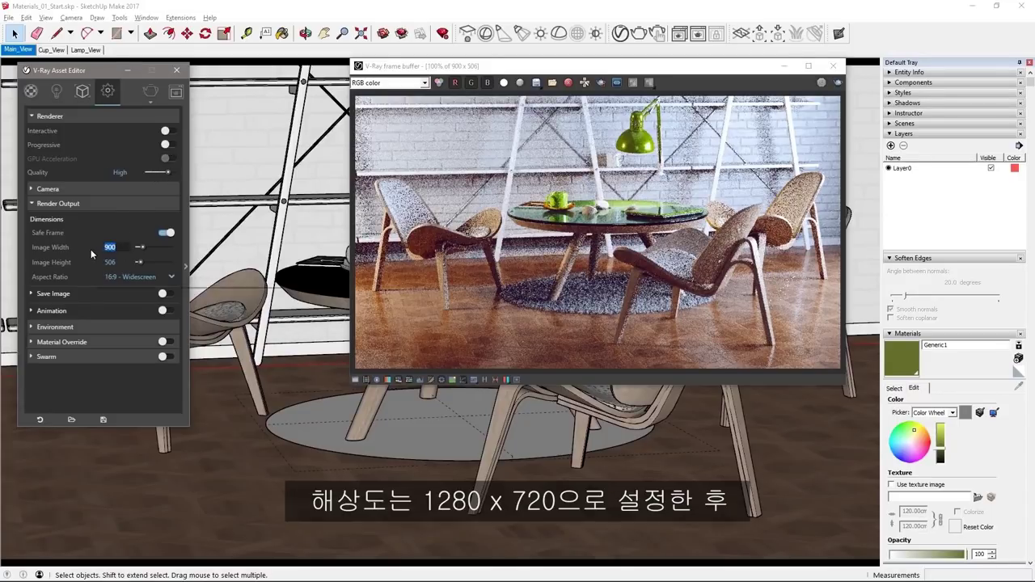
- Set the image width to 1280 (720 high) and start the final render
text(1280)
key(Return)
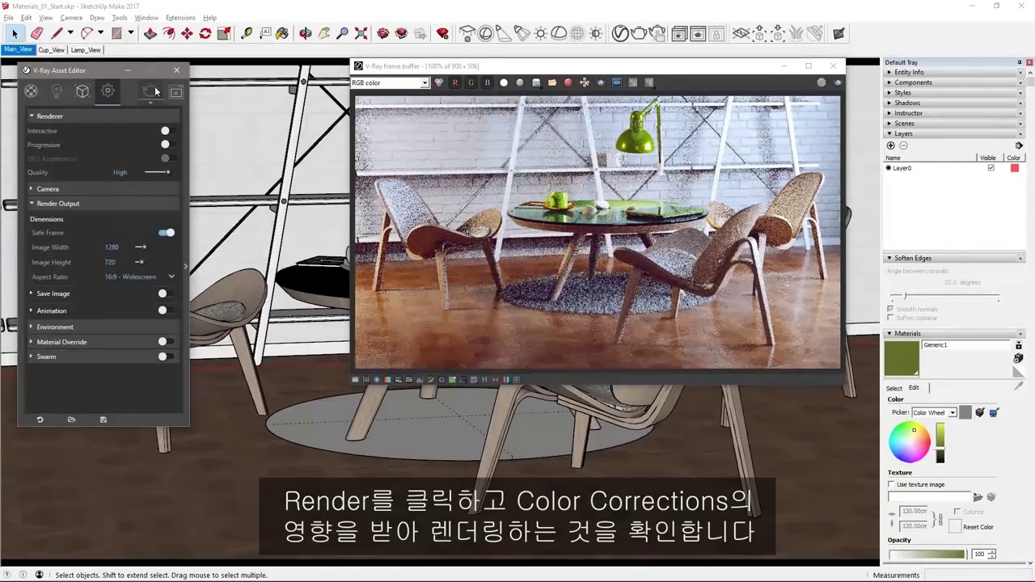
click(155, 91)
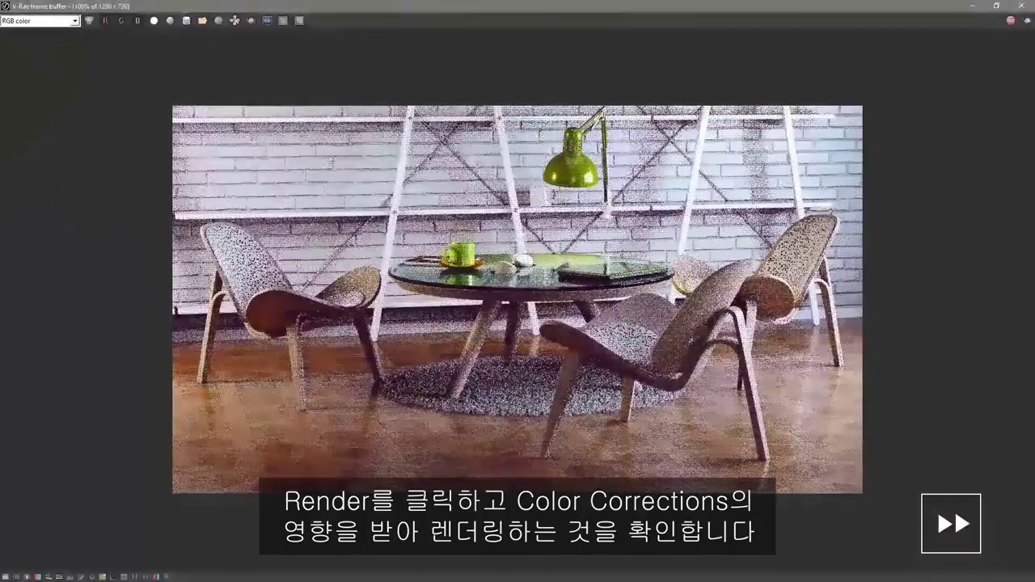